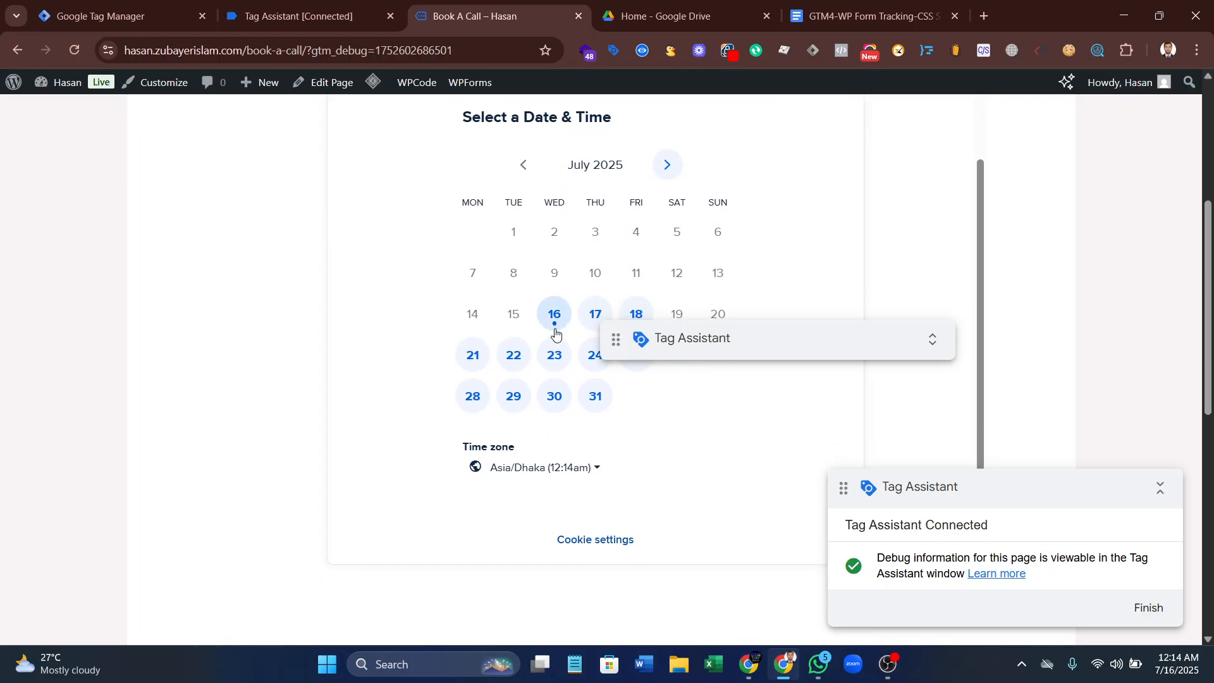
# - Switch to Google Tag Manager and create a new tag of type Custom HTML in the Hasan Web workspace
pyautogui.scroll(2, 491, 337)
pyautogui.click(120, 15)
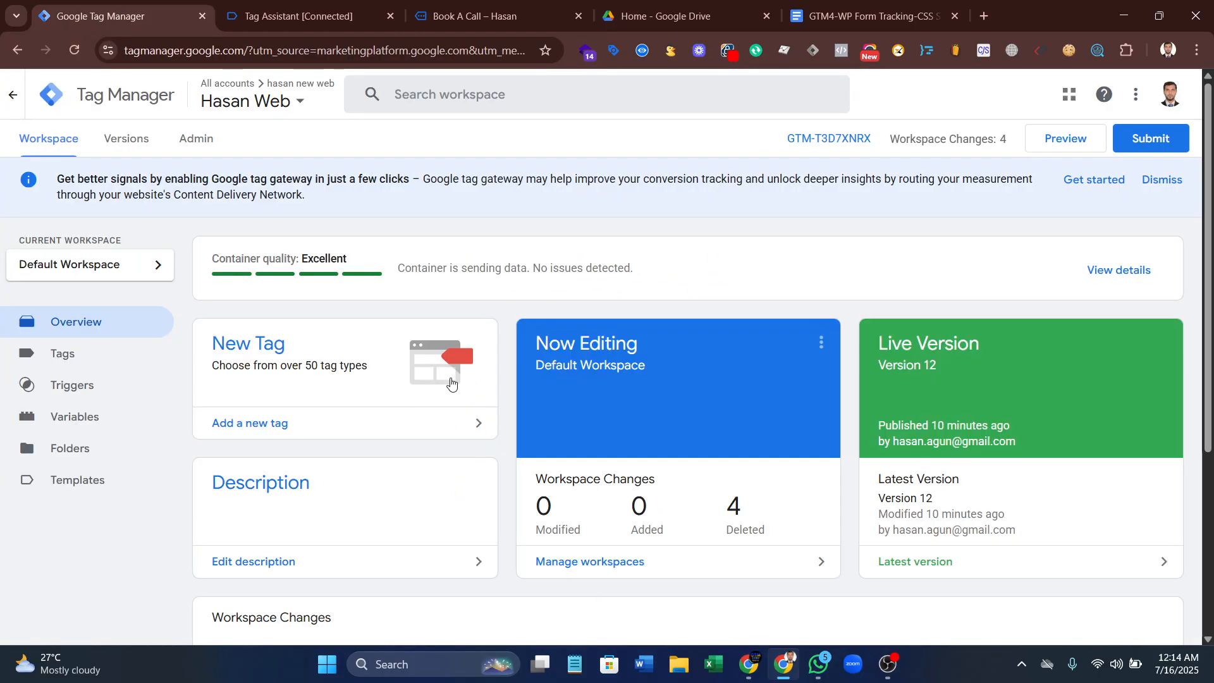
pyautogui.click(85, 356)
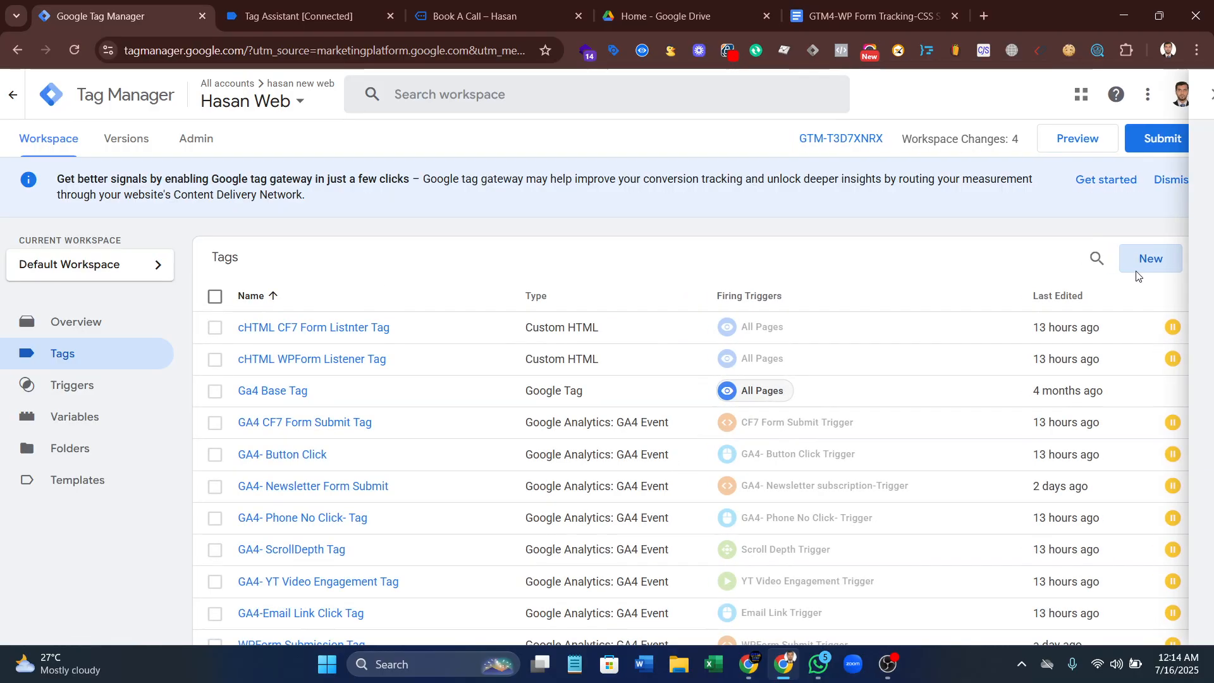
pyautogui.click(1138, 258)
pyautogui.click(772, 291)
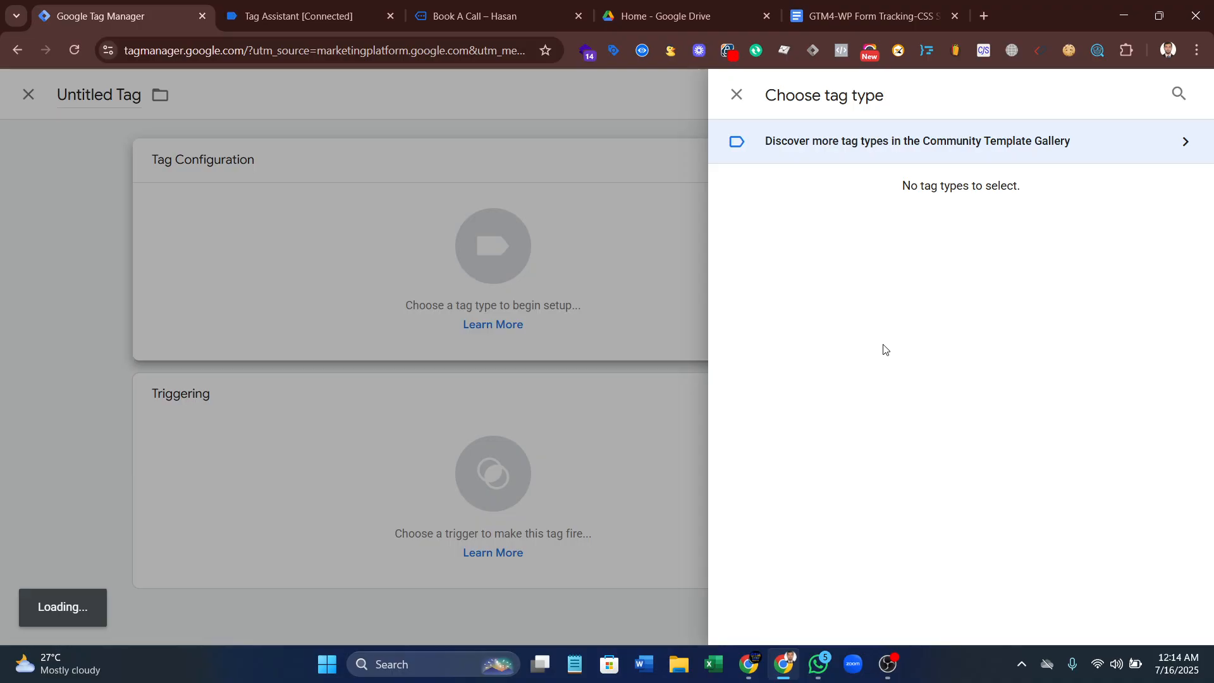
pyautogui.scroll(-5, 847, 347)
pyautogui.scroll(3, 841, 347)
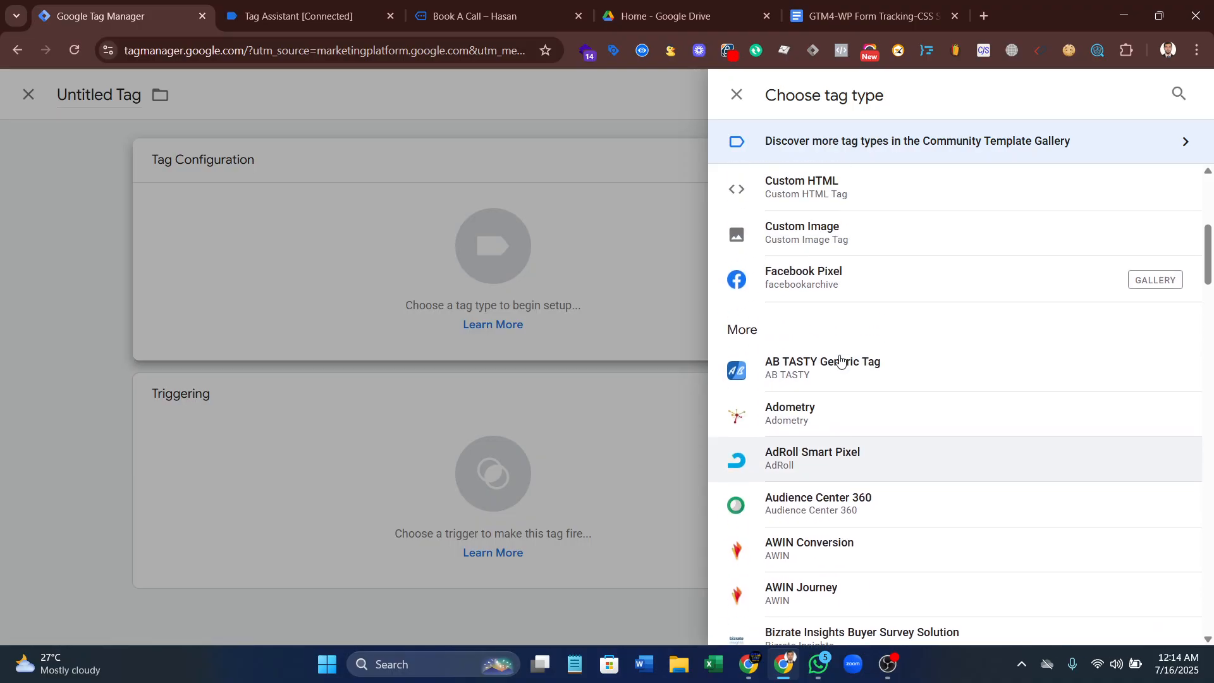
pyautogui.click(822, 324)
# - Copy the Calendly listener script from the GTM4-WP Form Tracking-CSS Script Code document into the new tag's HTML code
pyautogui.click(870, 16)
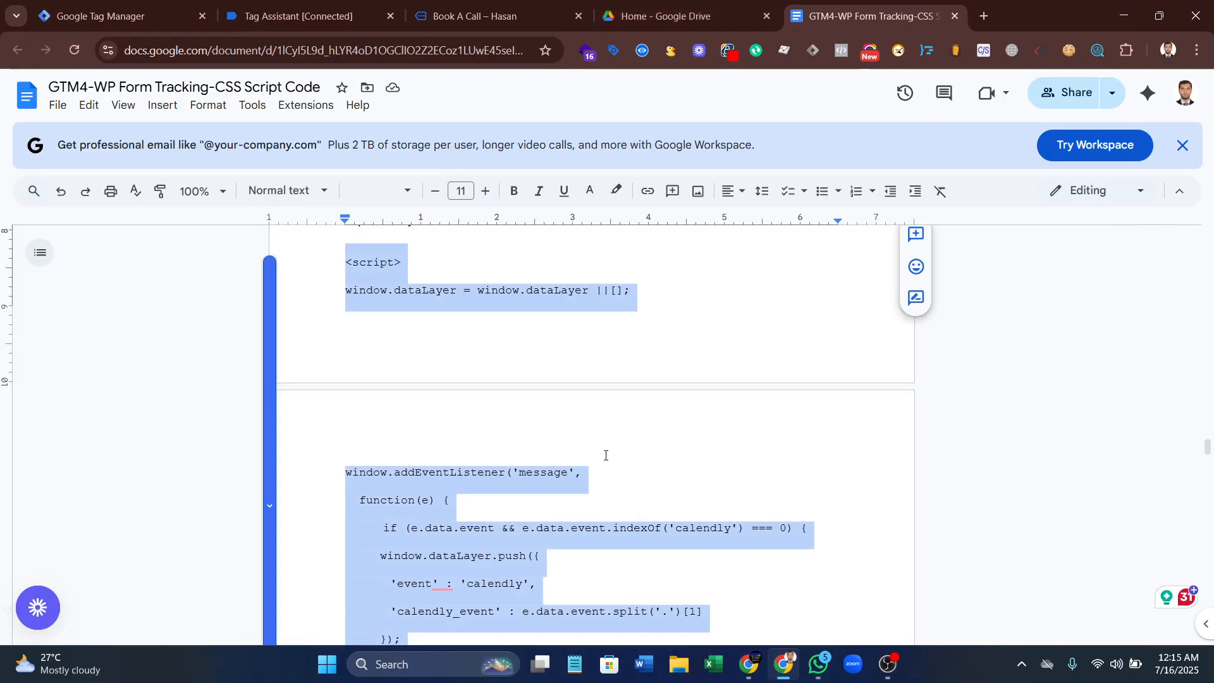
pyautogui.click(120, 16)
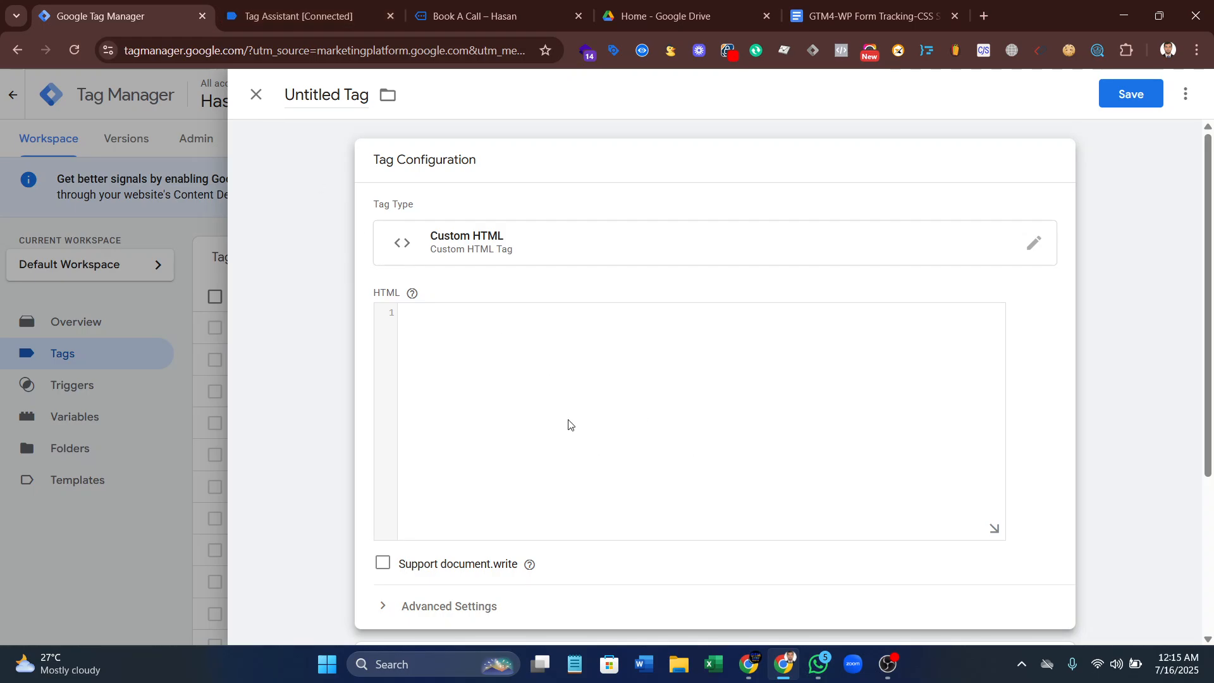
pyautogui.click(520, 339)
pyautogui.write("<script> window.dataLayer = window.dataLayer || []; window.addEventListener('message',   function(e) {     if (e.data.event && e.data.event.indexOf('calendly') === 0) {       window.dataLayer.push({       'event' : 'calendly',       'calendly_event' : e.data.event.split('.')[2]       });     }   } ); </script>")
# - Set the Custom HTML tag to fire on the All Pages trigger
pyautogui.scroll(-5, 541, 466)
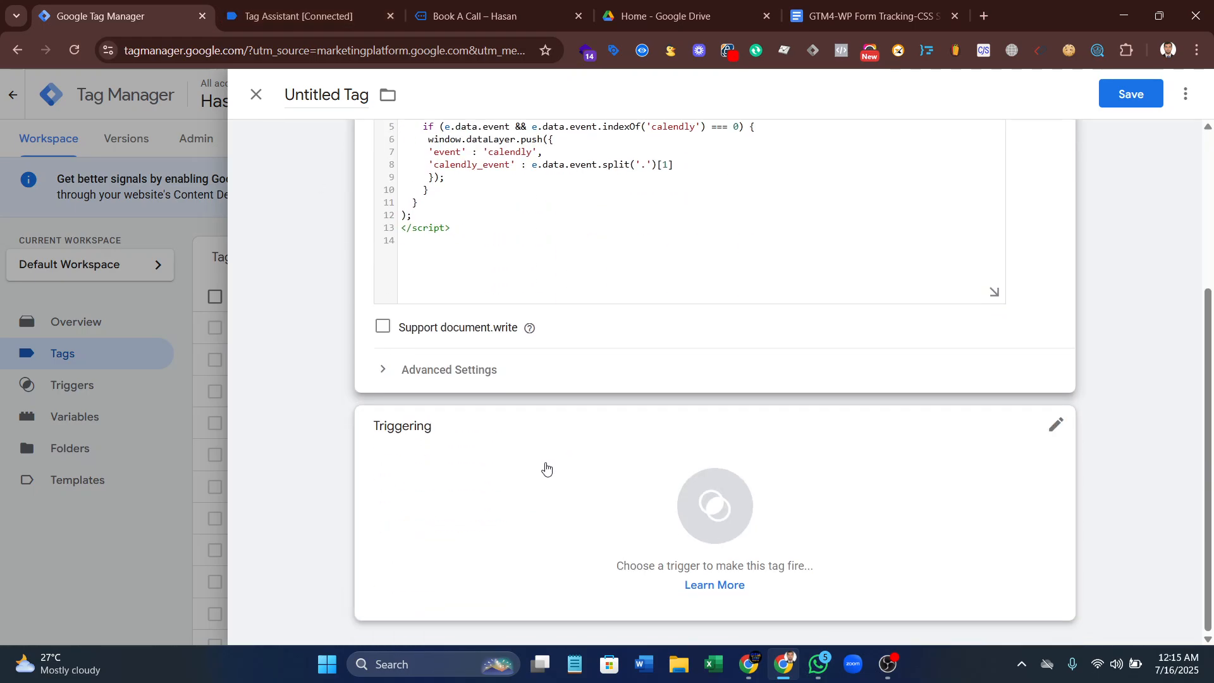
pyautogui.click(799, 463)
pyautogui.click(333, 163)
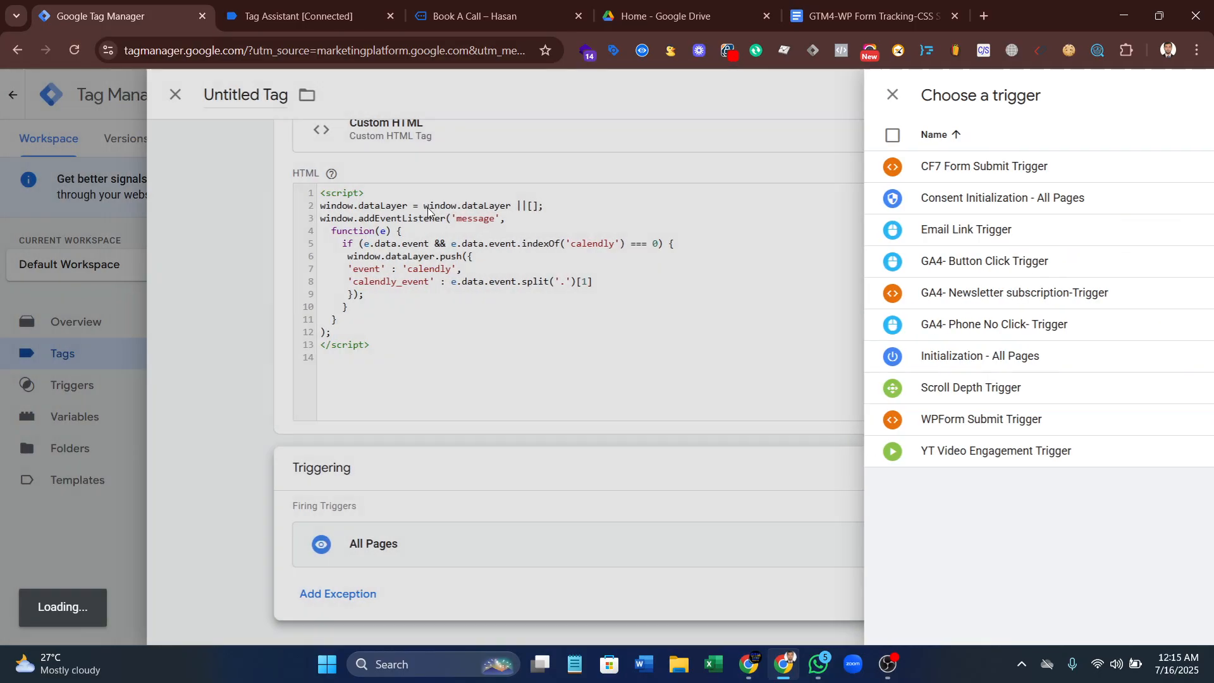
# - Name the tag Calendly Form Listener Tag and save it
pyautogui.doubleClick(335, 91)
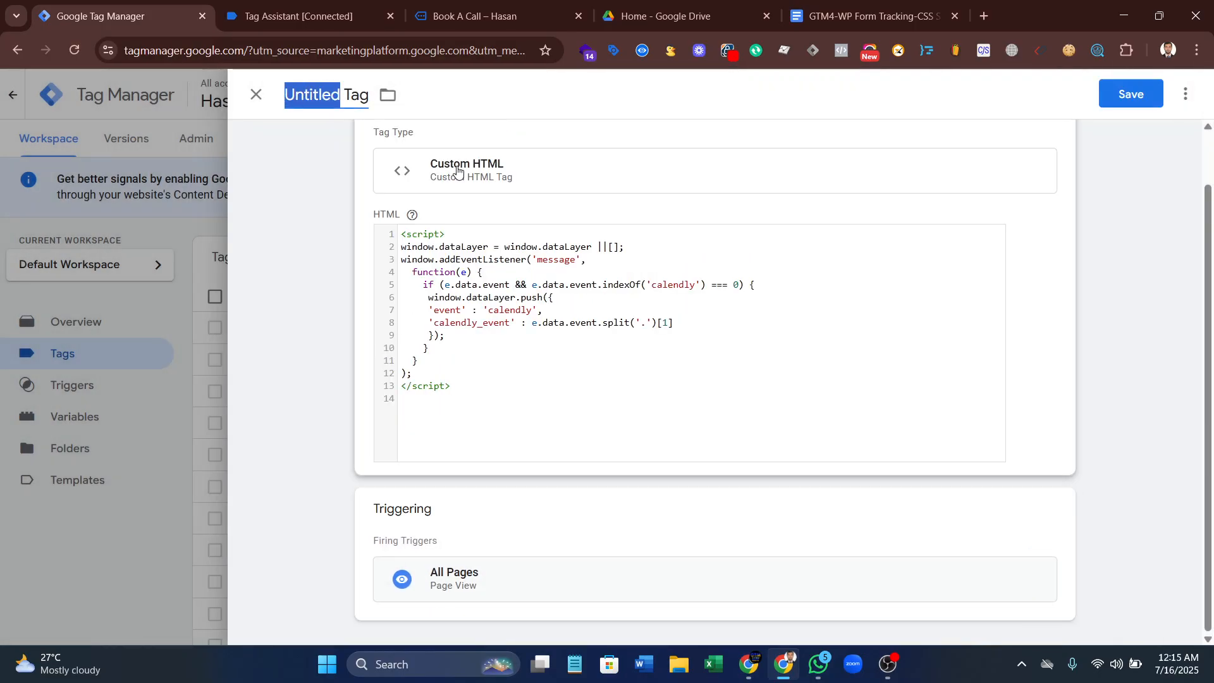
pyautogui.write('Cale')
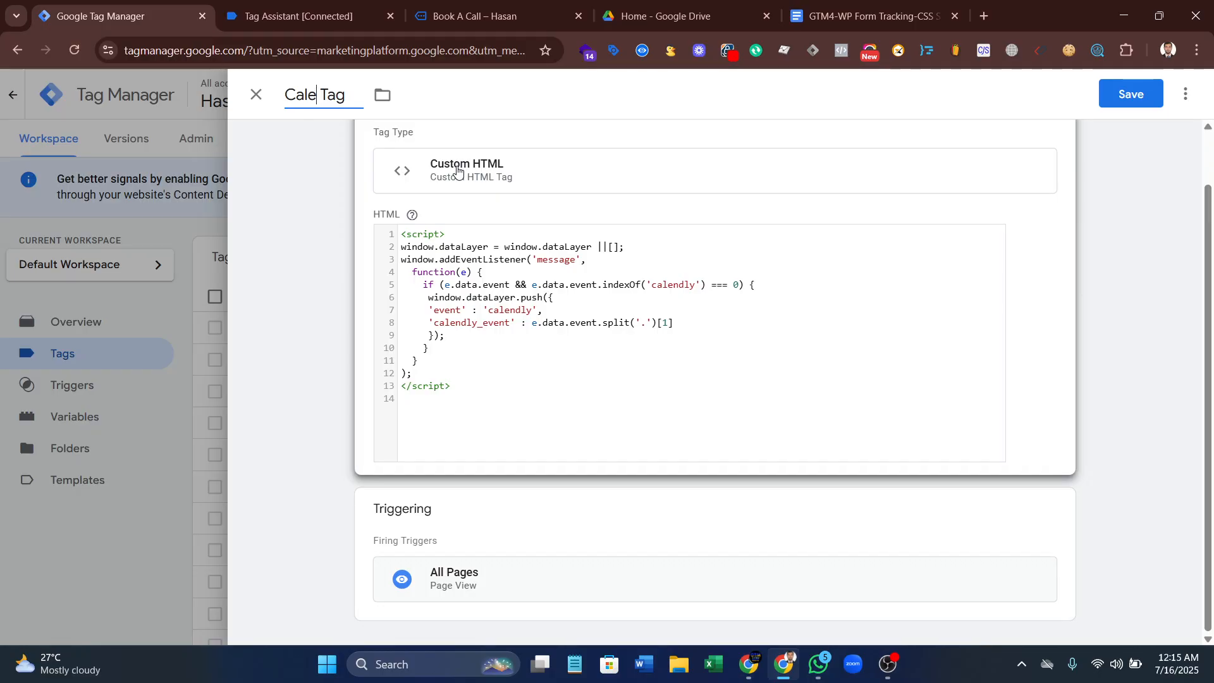
pyautogui.write('ndly Form')
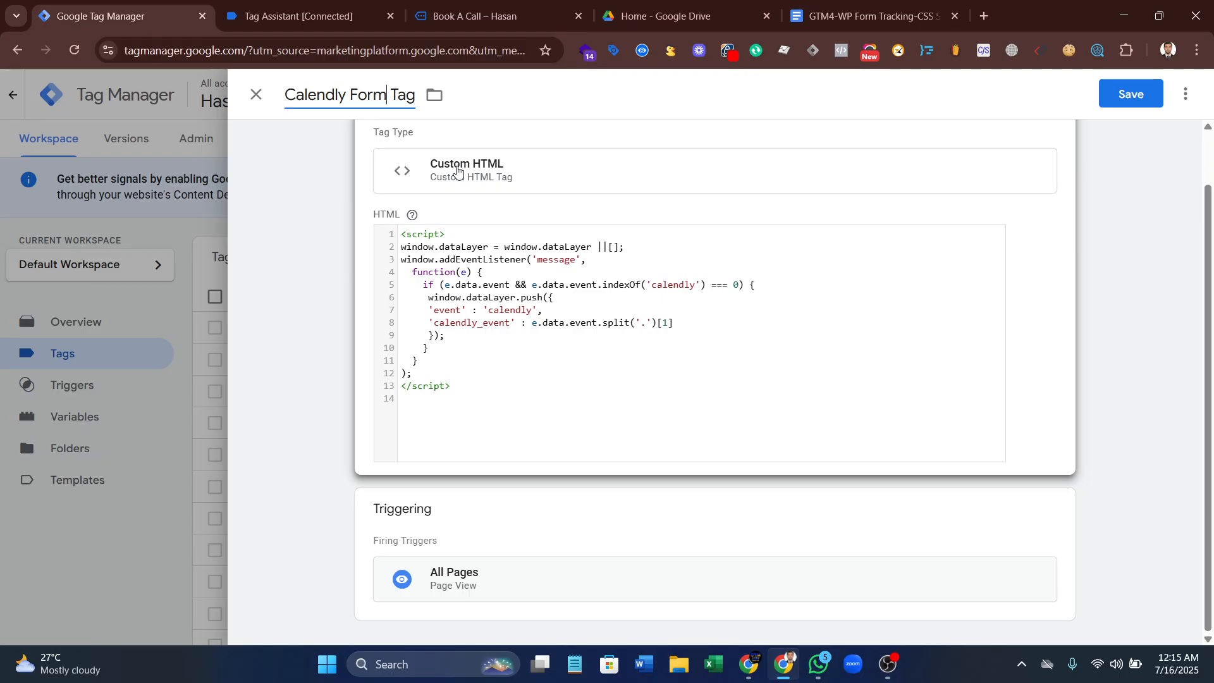
pyautogui.write(' Li')
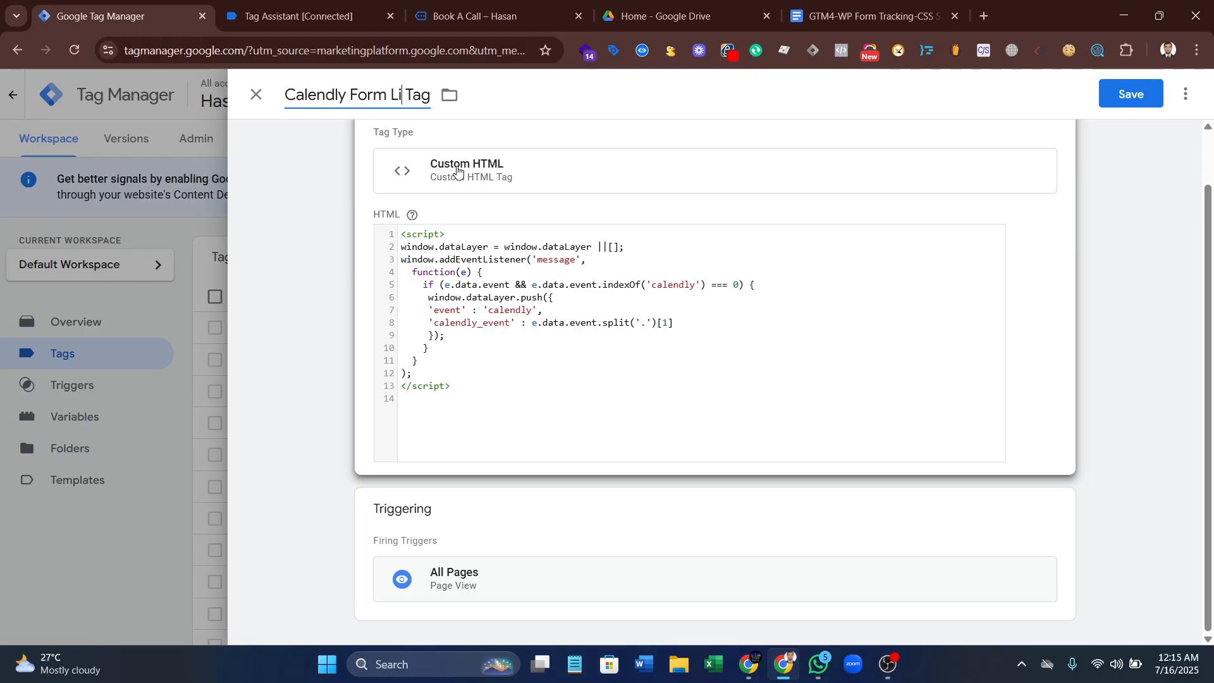
pyautogui.write('stener')
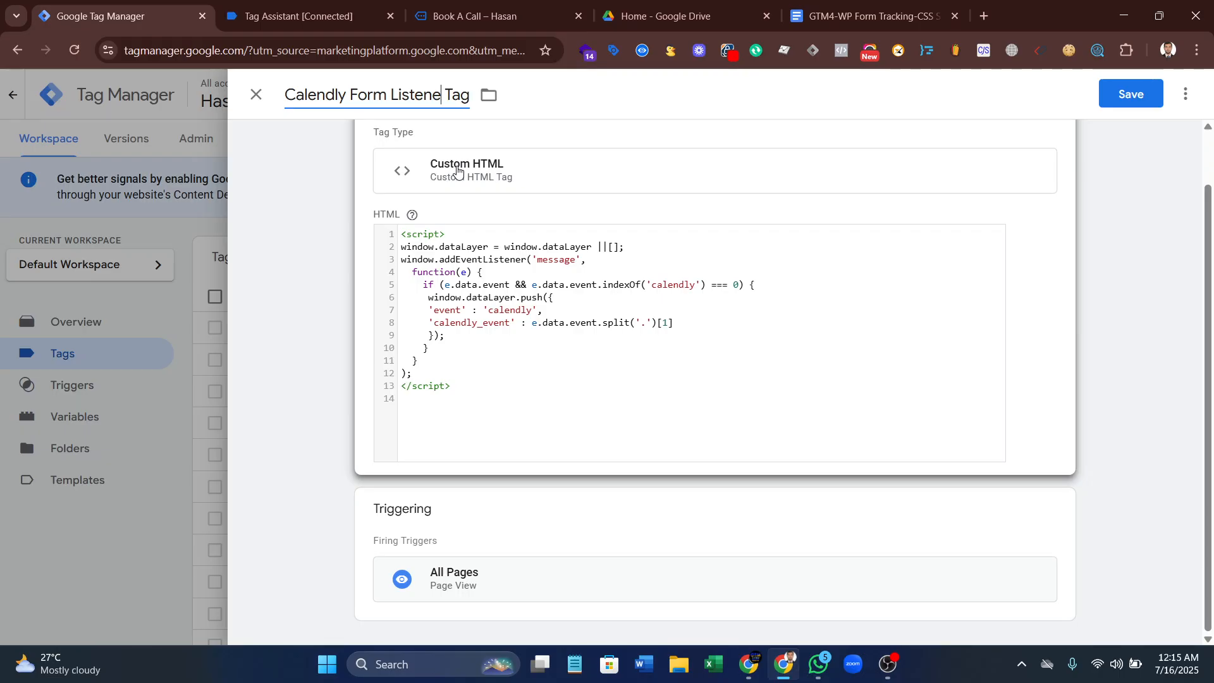
pyautogui.click(1131, 94)
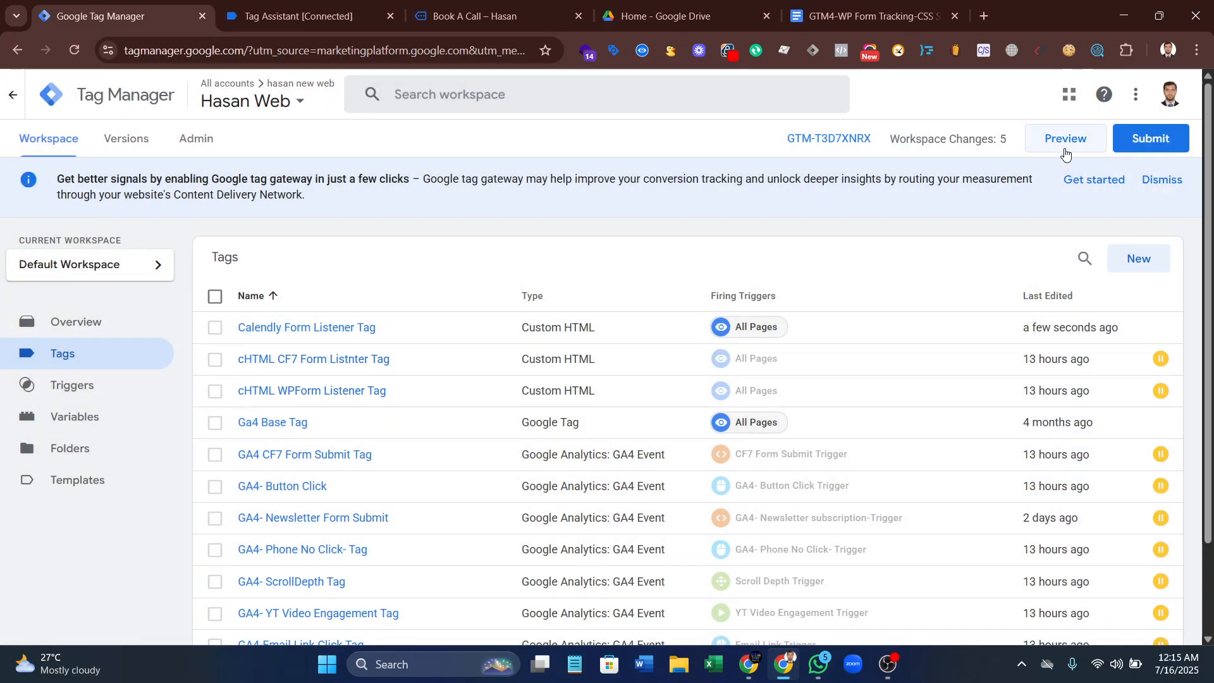
# - Preview the container in Tag Assistant and expand the API call of the calendly event
pyautogui.click(1067, 152)
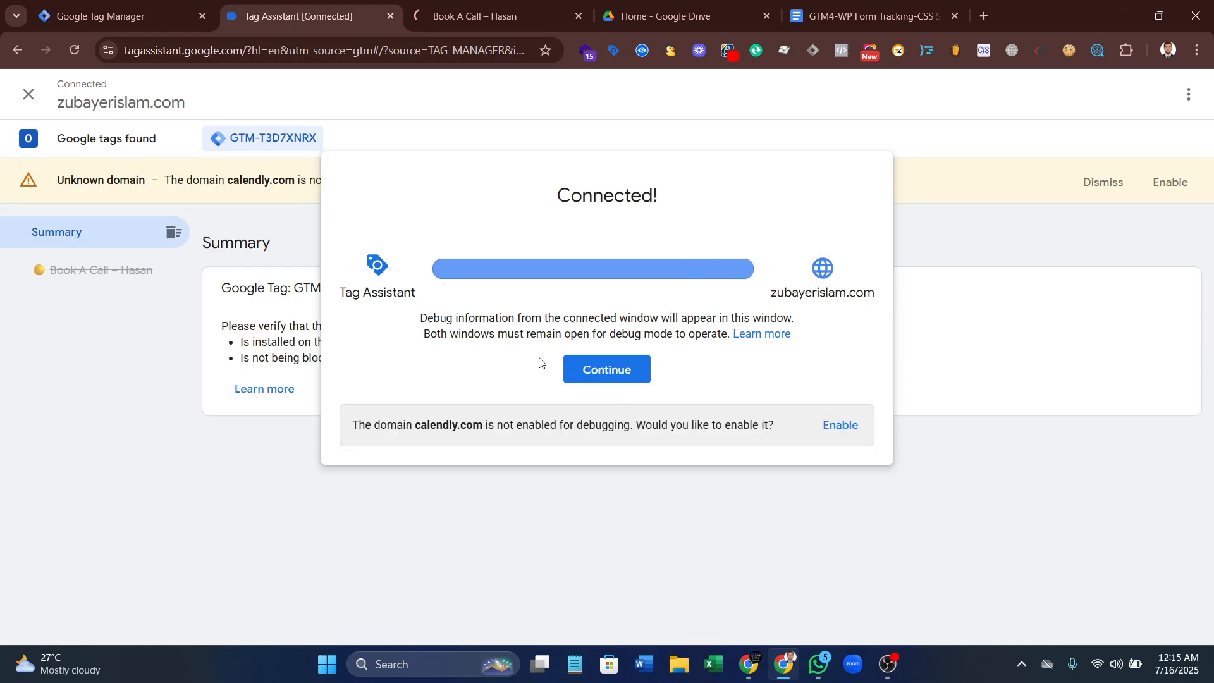
pyautogui.click(603, 370)
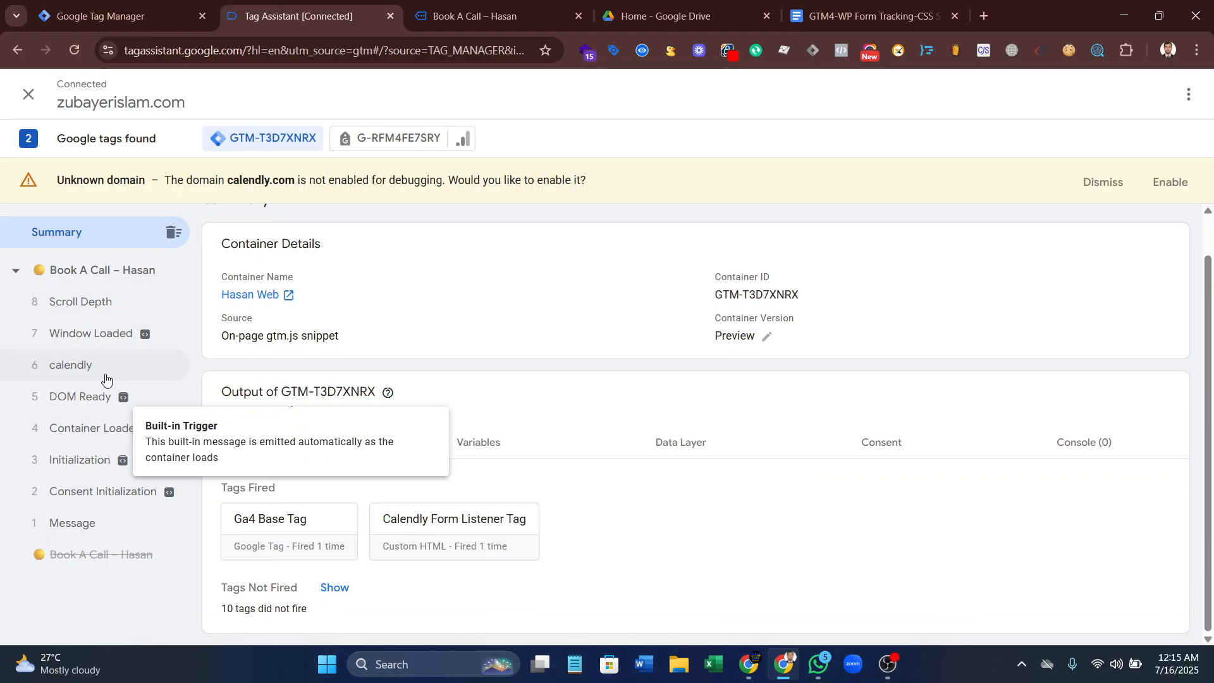
pyautogui.click(119, 373)
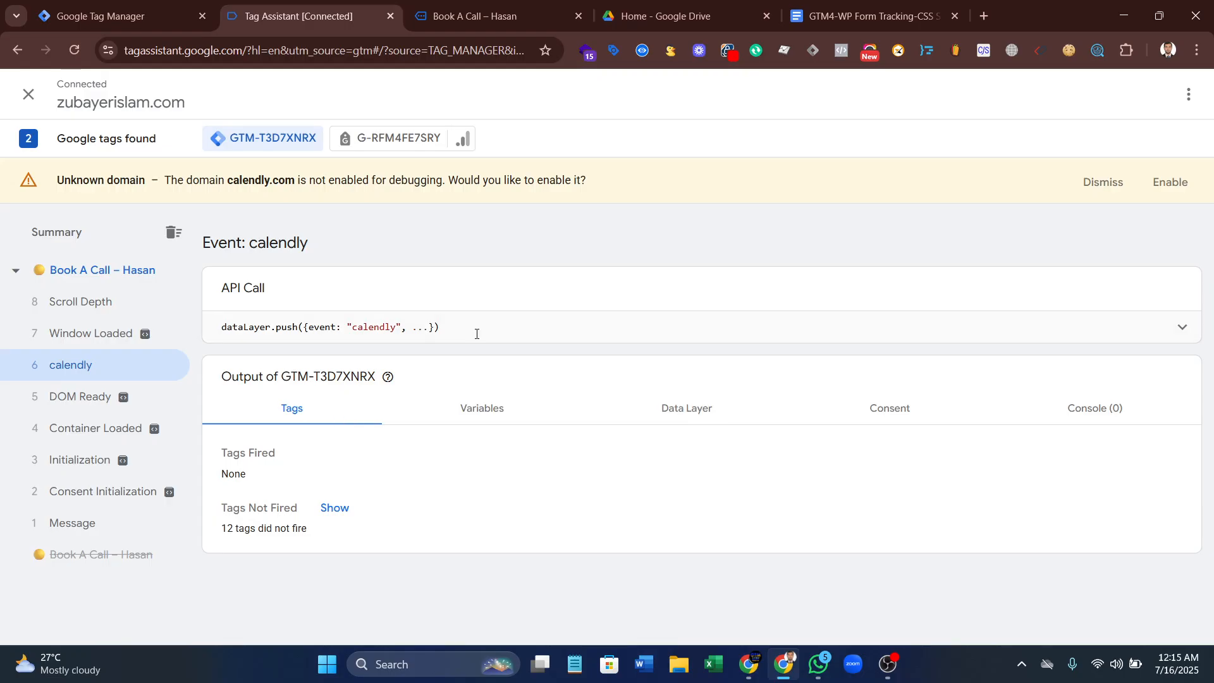
pyautogui.click(1166, 329)
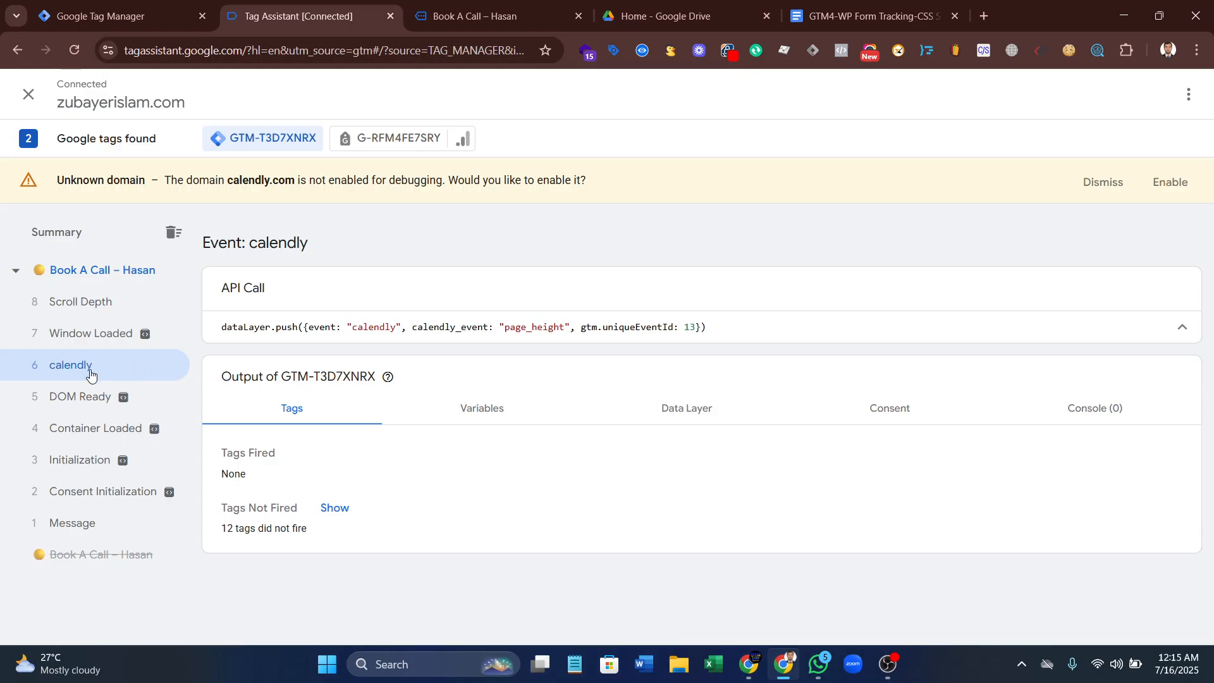
# - Bring up the booking calendar on the Book A Call page, and inspect the new calendly events' calendly_event values in Tag Assistant
pyautogui.click(430, 13)
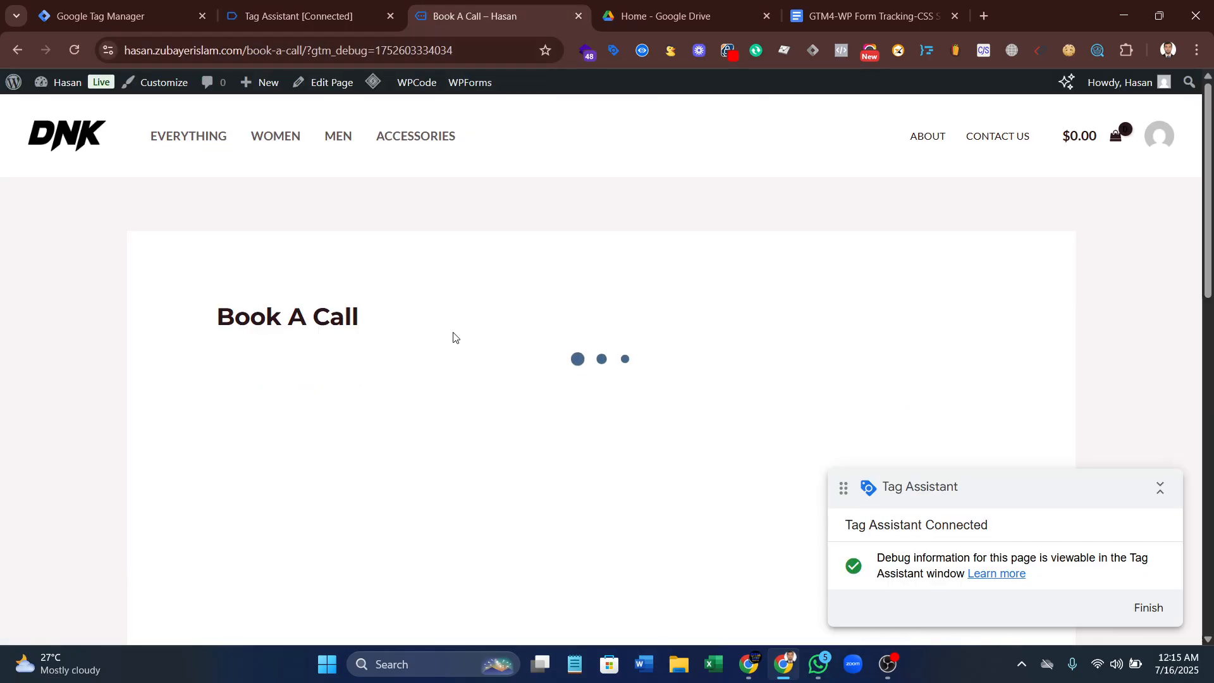
pyautogui.scroll(-5, 569, 367)
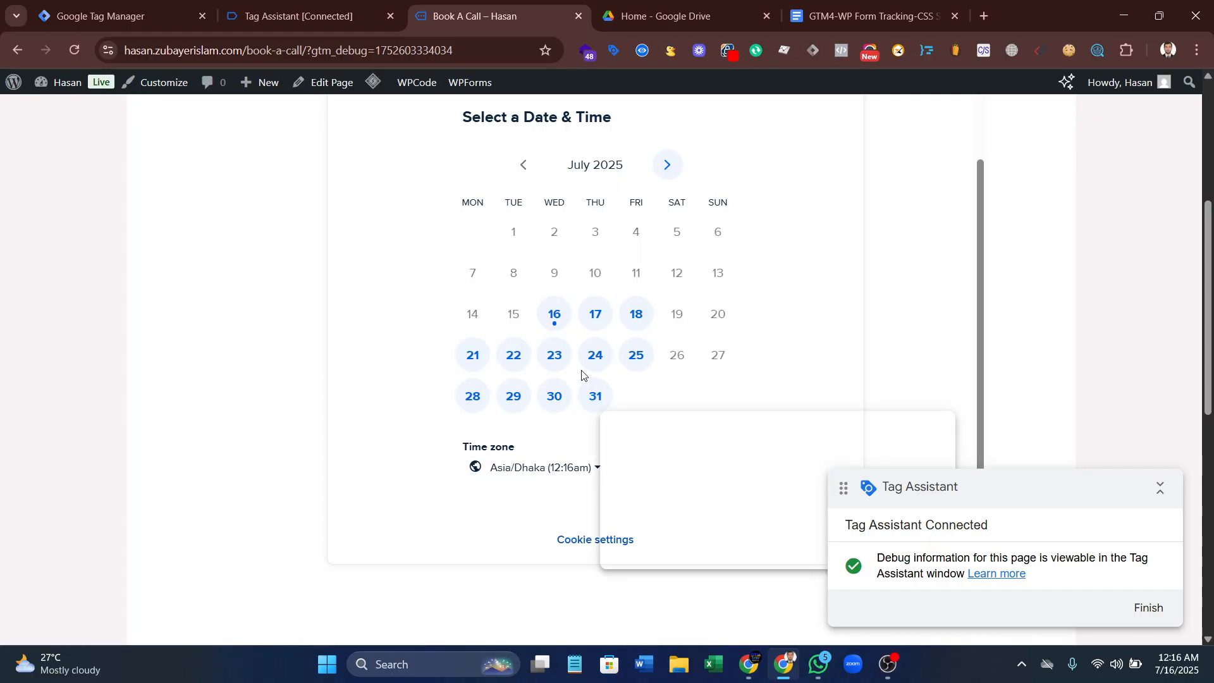
pyautogui.click(256, 8)
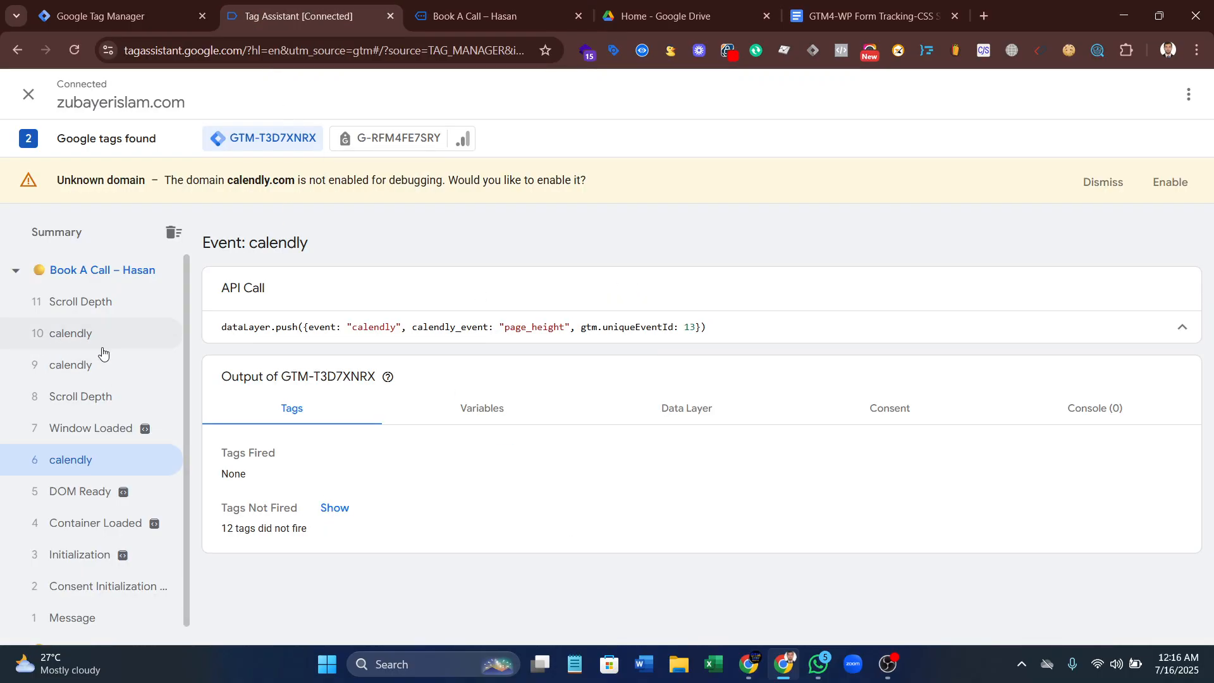
pyautogui.click(68, 328)
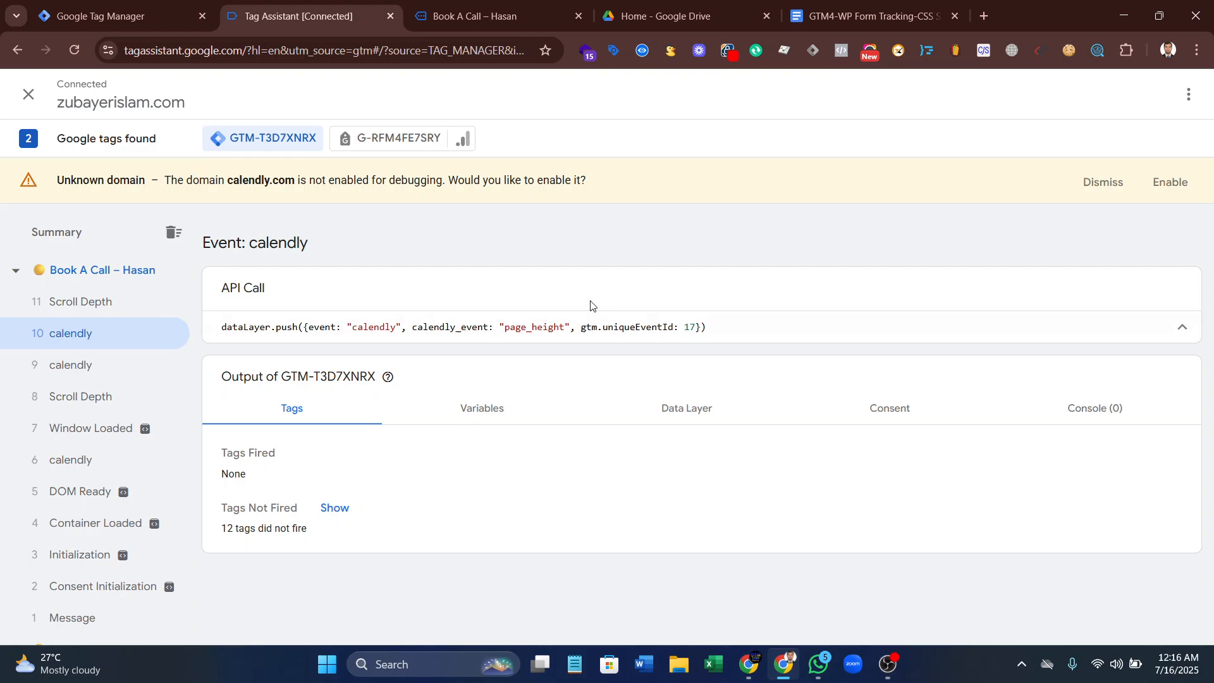
pyautogui.click(50, 360)
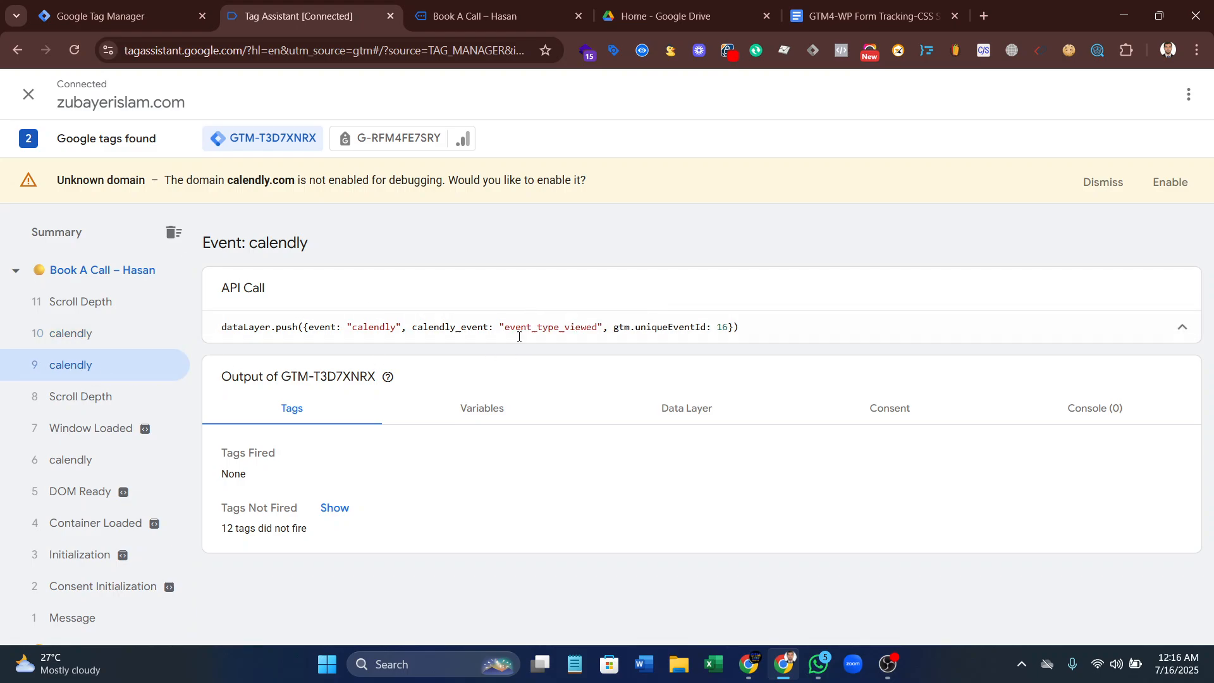
pyautogui.moveTo(505, 327); pyautogui.dragTo(592, 327)
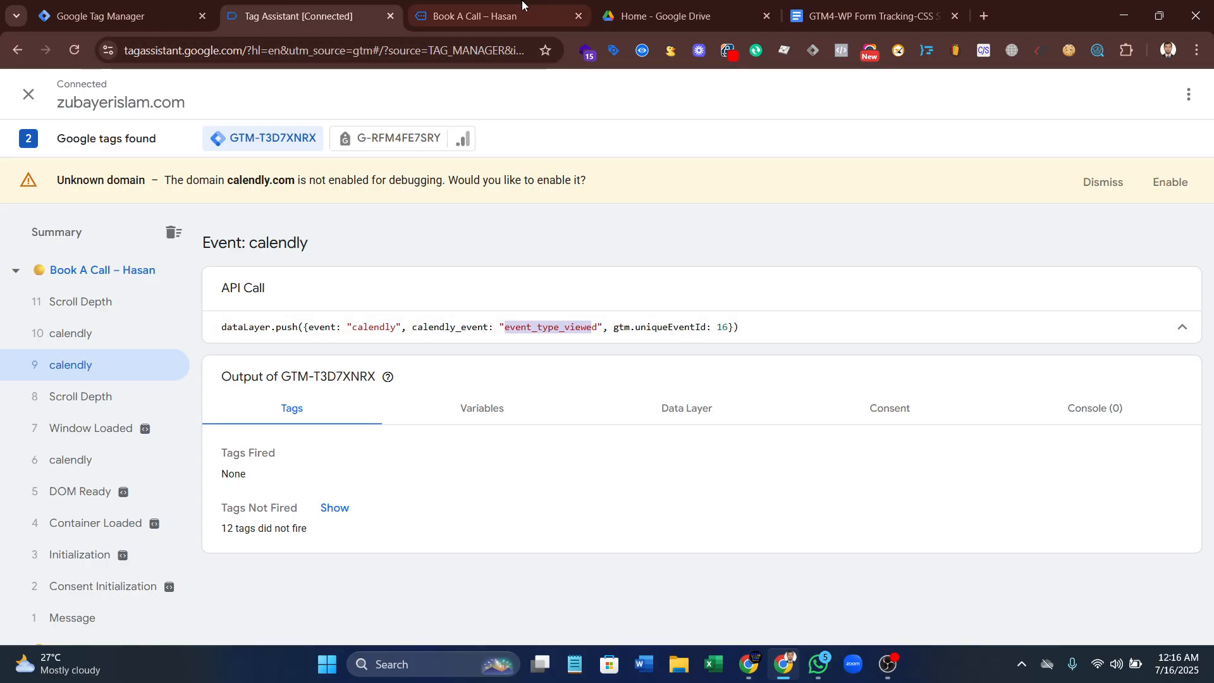
# - Select July 31 in the Book A Call calendar and check the newest calendly event in Tag Assistant
pyautogui.click(496, 5)
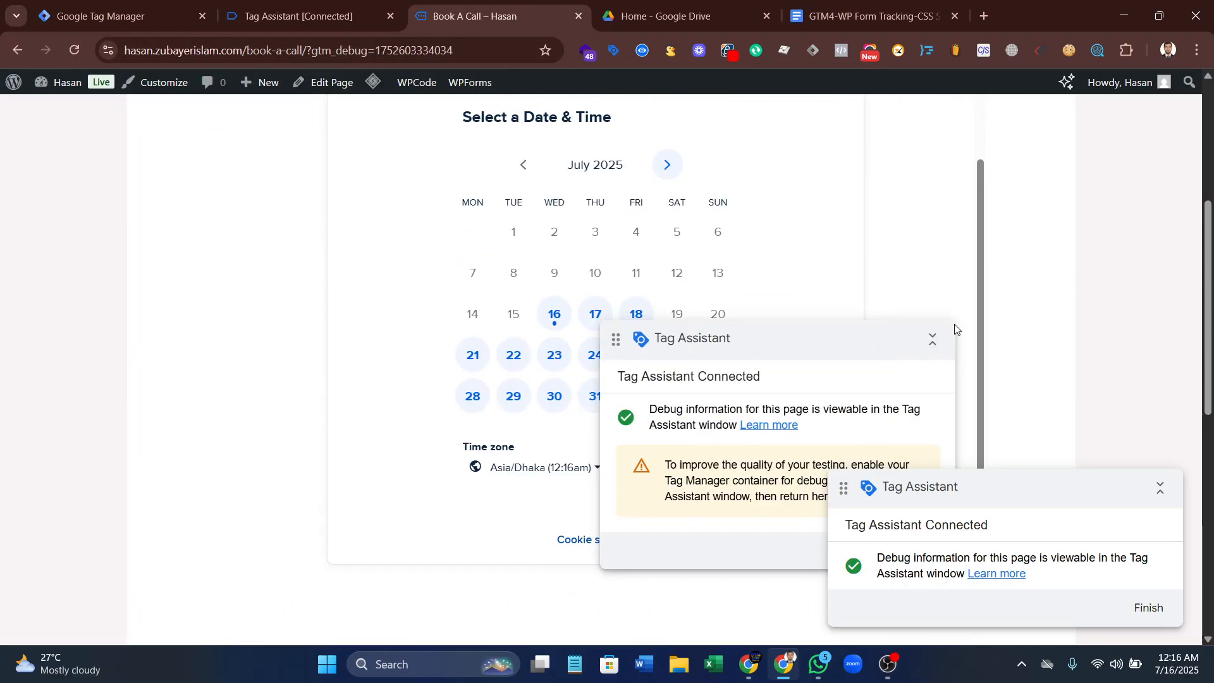
pyautogui.click(931, 339)
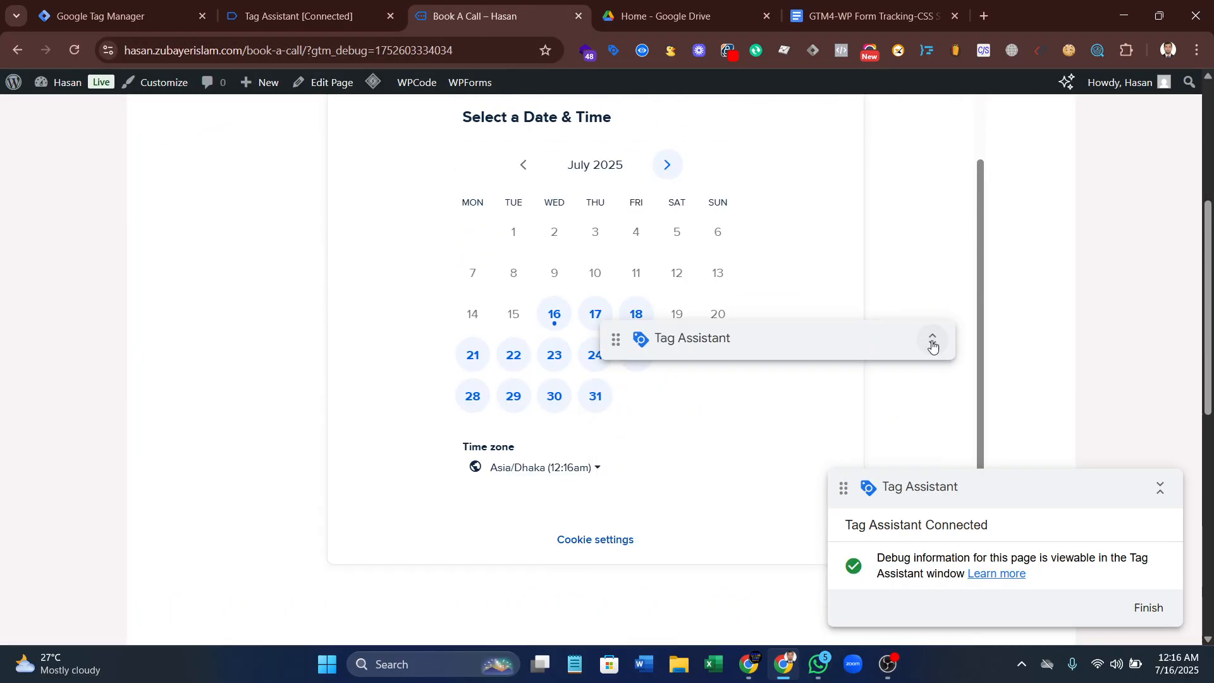
pyautogui.click(322, 6)
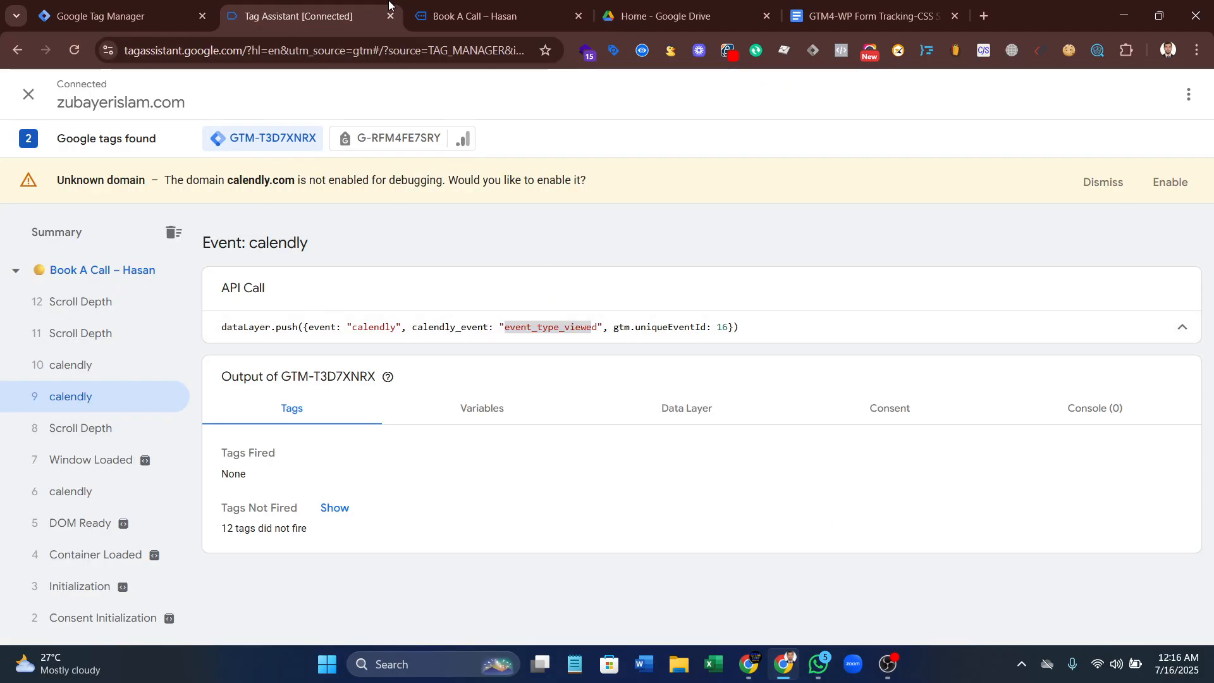
pyautogui.click(496, 16)
pyautogui.click(592, 396)
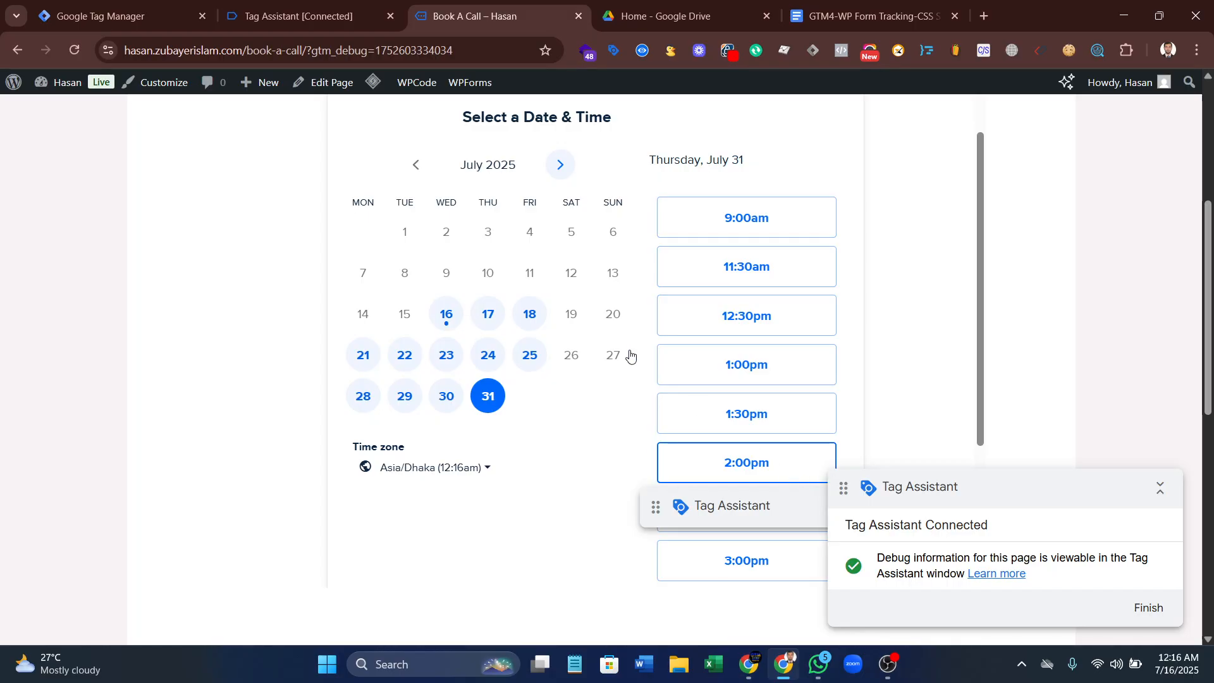
pyautogui.click(303, 16)
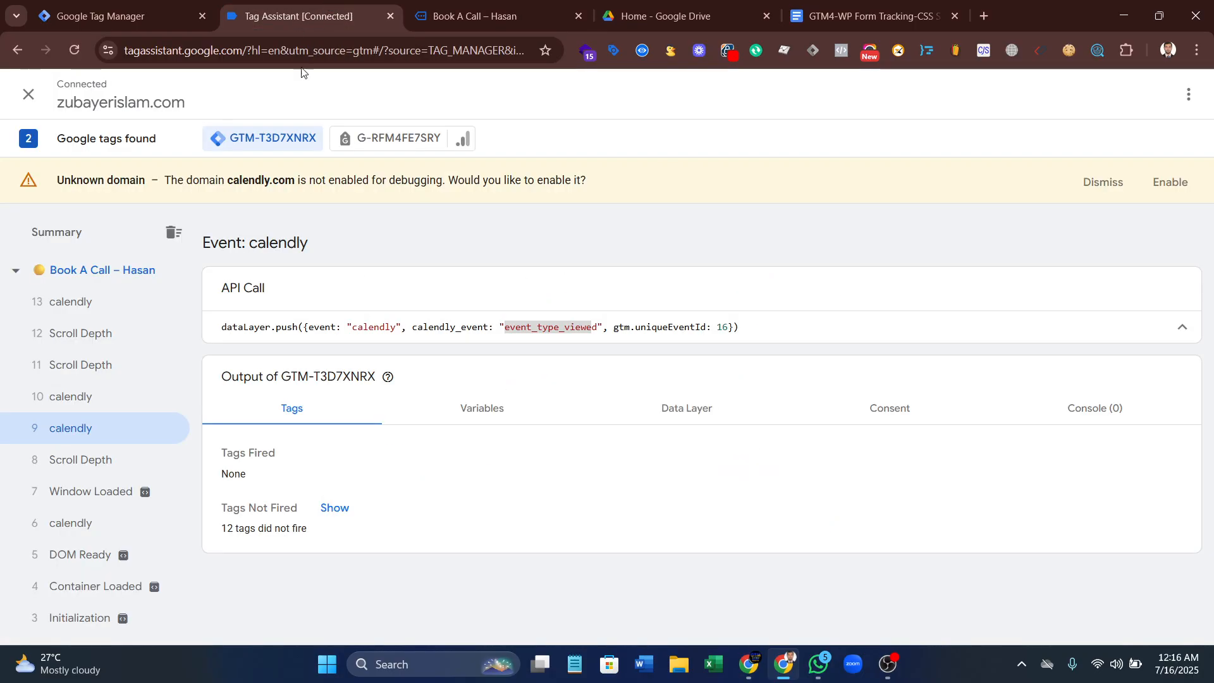
pyautogui.click(82, 314)
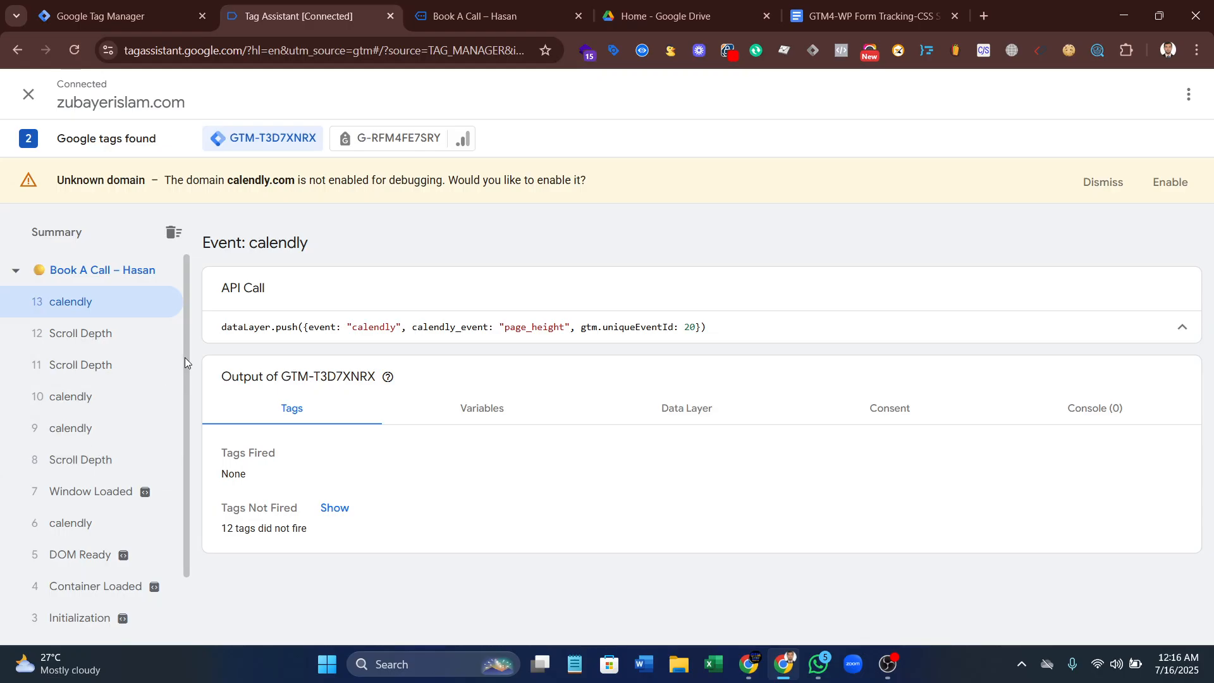
# - Choose the 12:30pm slot for July 31 on the Book A Call page and proceed with the booking
pyautogui.click(474, 16)
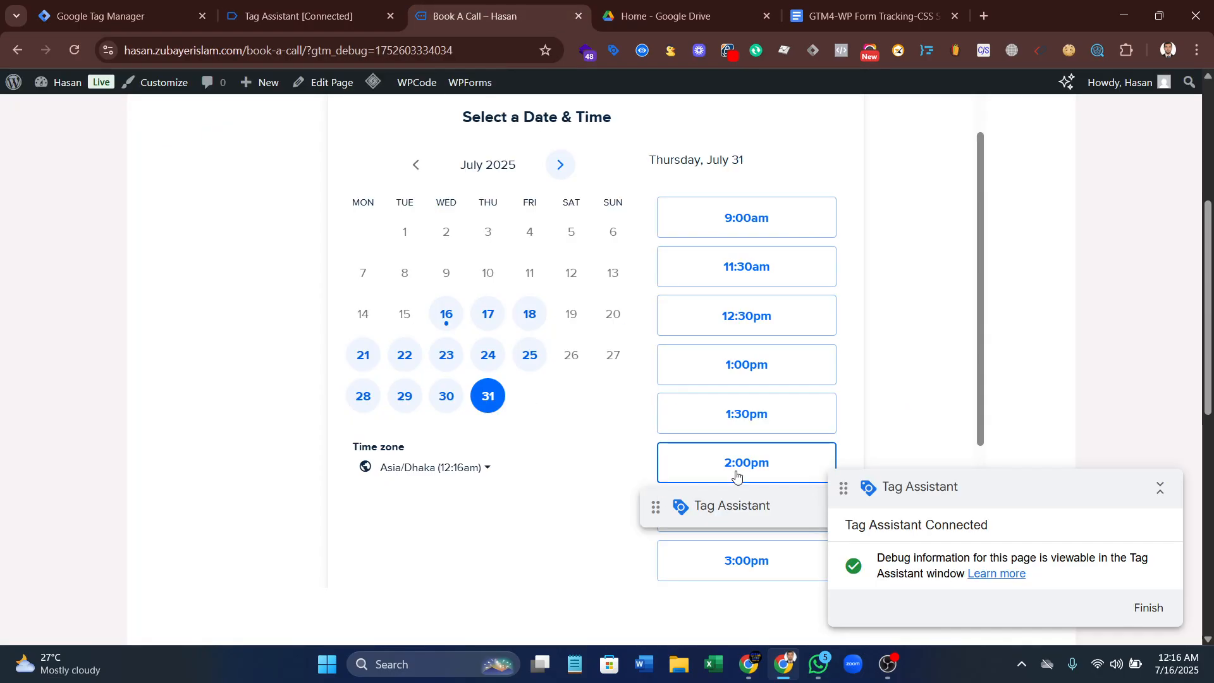
pyautogui.click(740, 316)
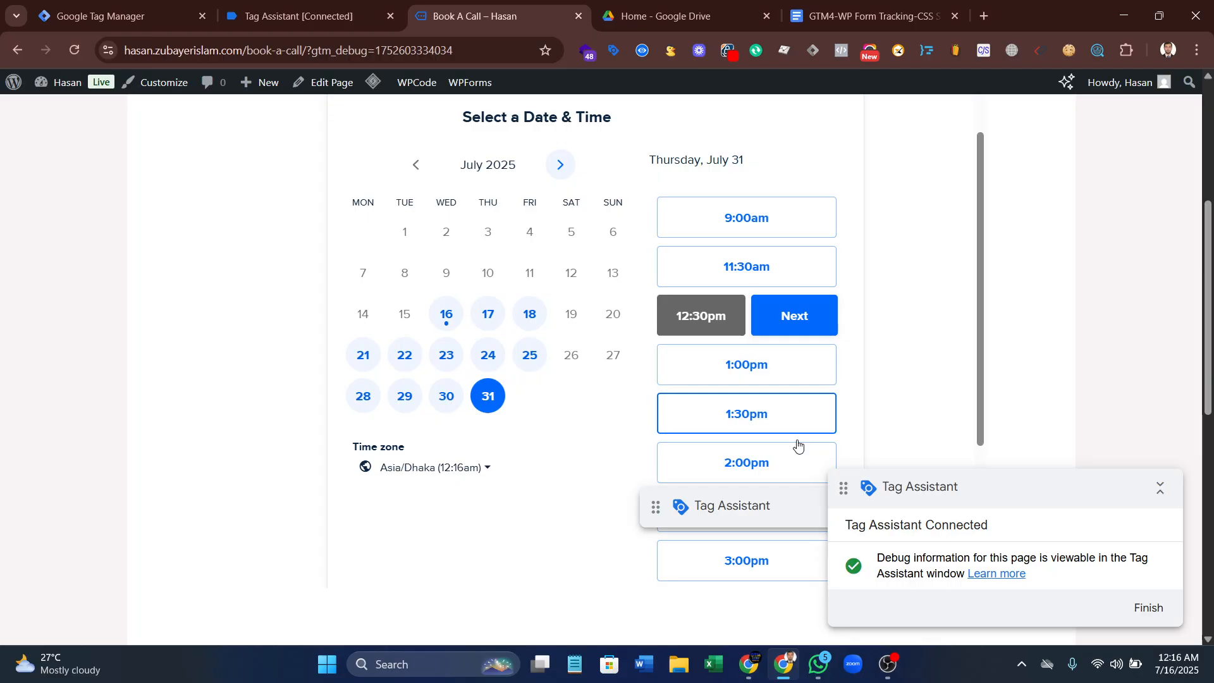
pyautogui.click(784, 327)
# - Examine the API calls of the two newest calendly events in Tag Assistant, highlighting the calendly_event value of event 14
pyautogui.click(297, 16)
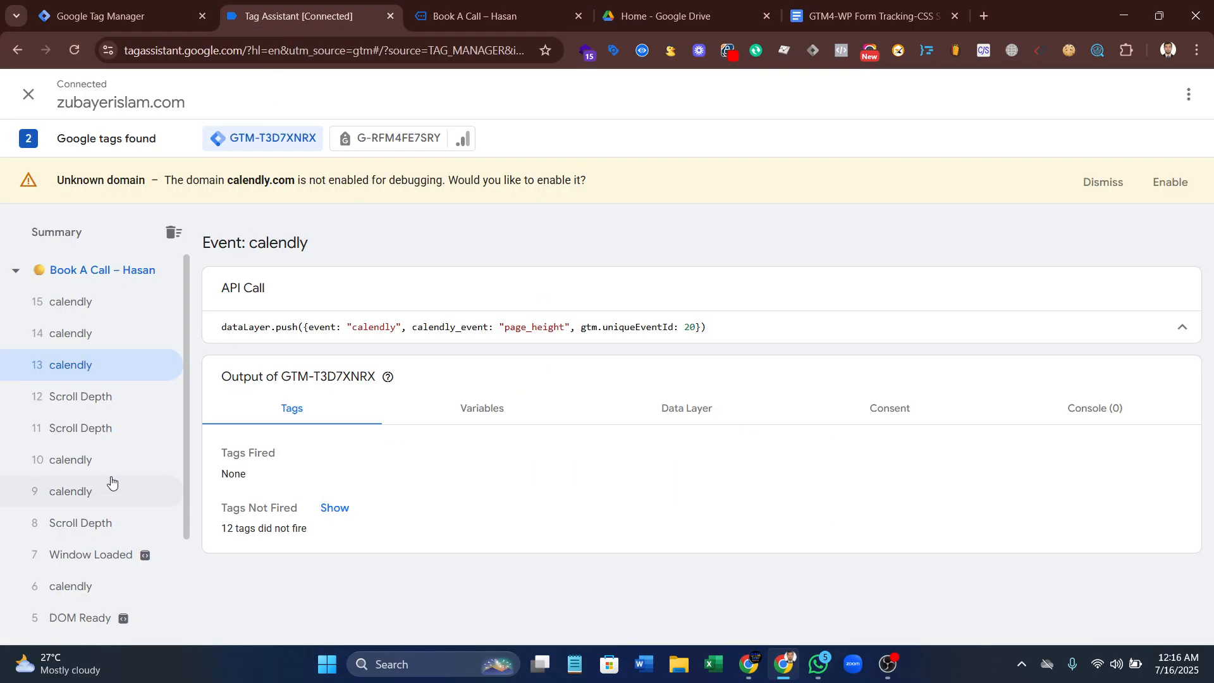
pyautogui.click(70, 304)
pyautogui.click(70, 333)
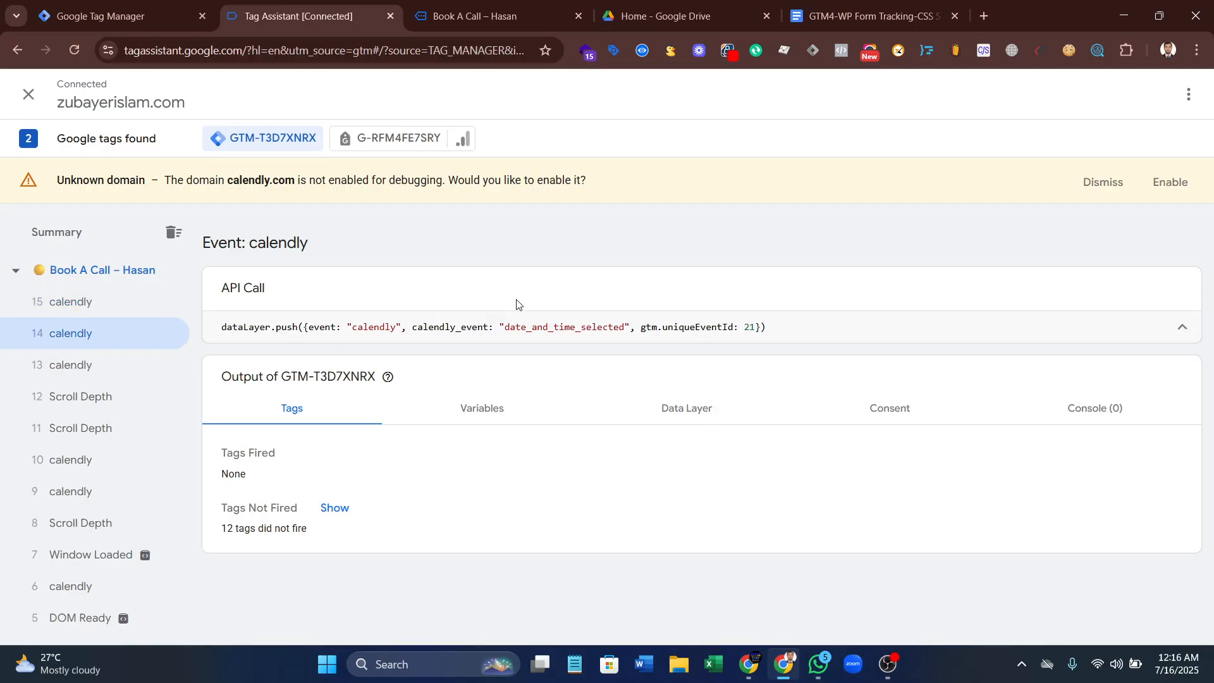
pyautogui.moveTo(504, 331); pyautogui.dragTo(604, 327)
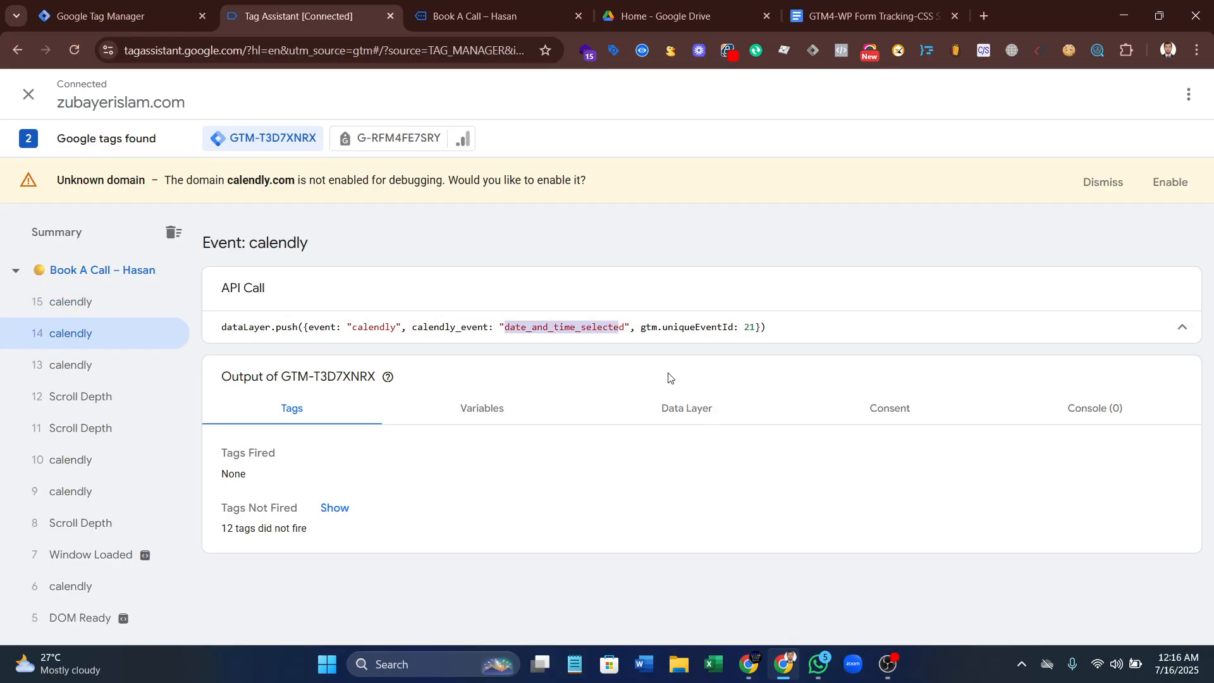
# - Fill in the invitee's name and e-mail on the Book A Call page, enter the note "asfcsdvgd", and schedule the meeting
pyautogui.hotkey('ctrl', 'Tab')
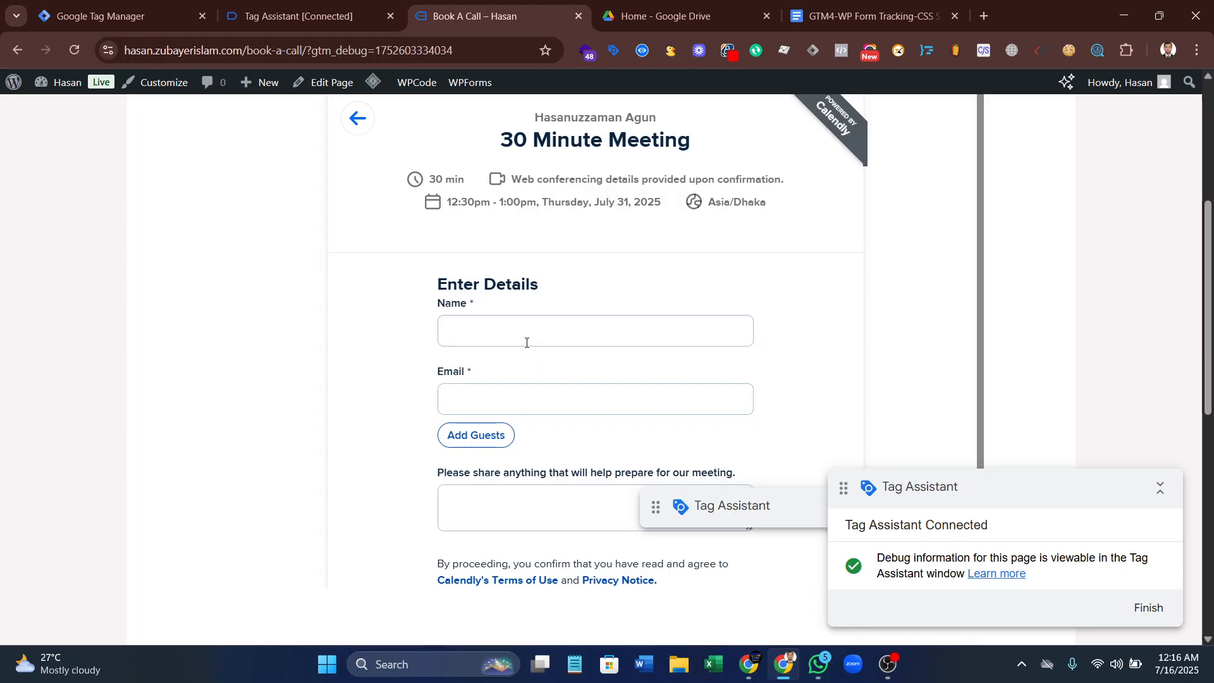
pyautogui.click(526, 343)
pyautogui.click(578, 385)
pyautogui.click(510, 508)
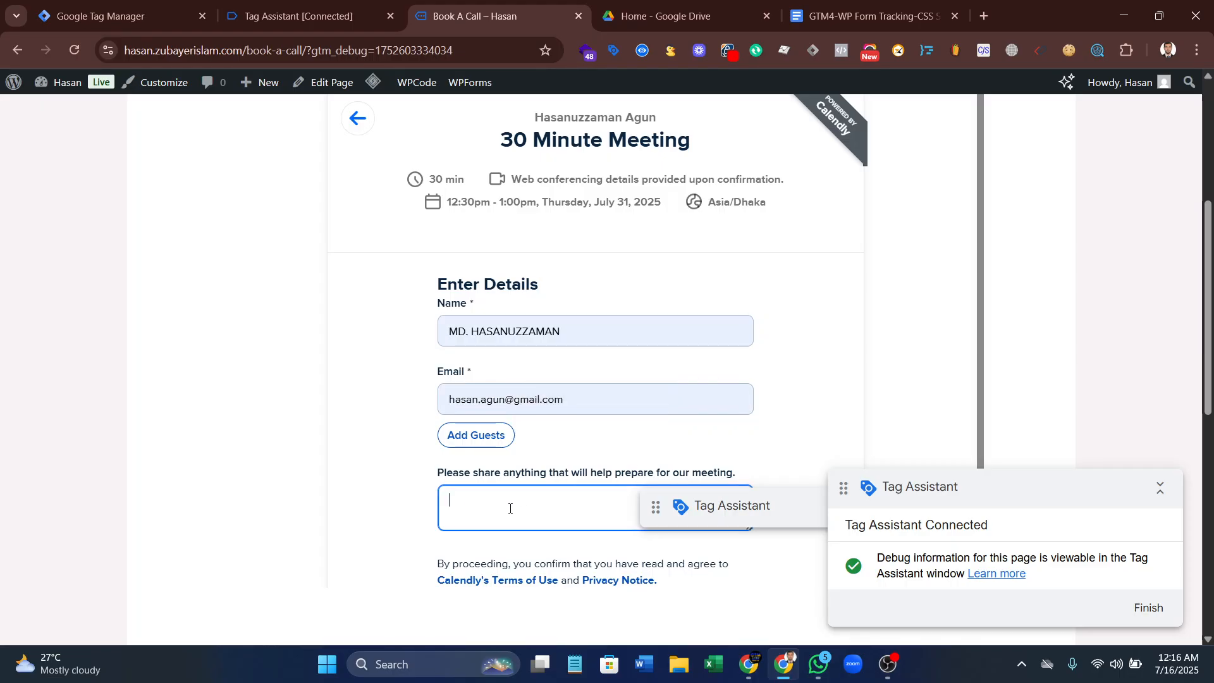
pyautogui.write('asfcsdvgd')
pyautogui.scroll(-2, 599, 530)
pyautogui.click(525, 488)
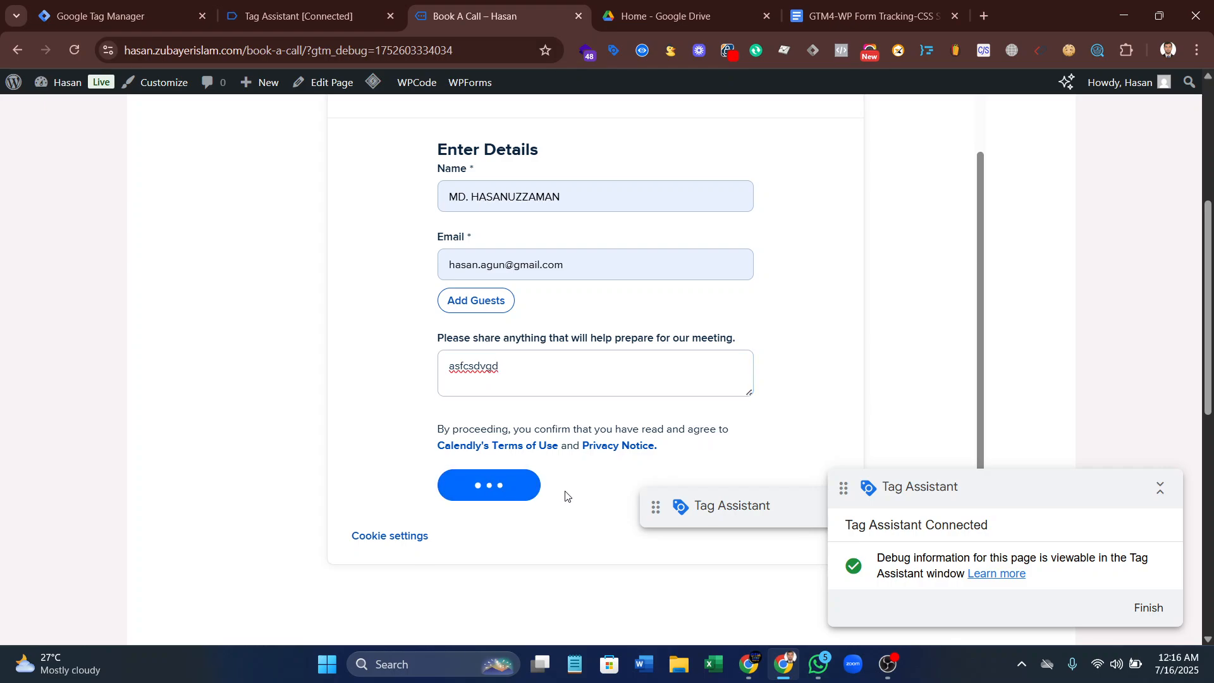
# - Examine the newest calendly event's API call in Tag Assistant, highlighting the calendly_event value and its key
pyautogui.click(313, 13)
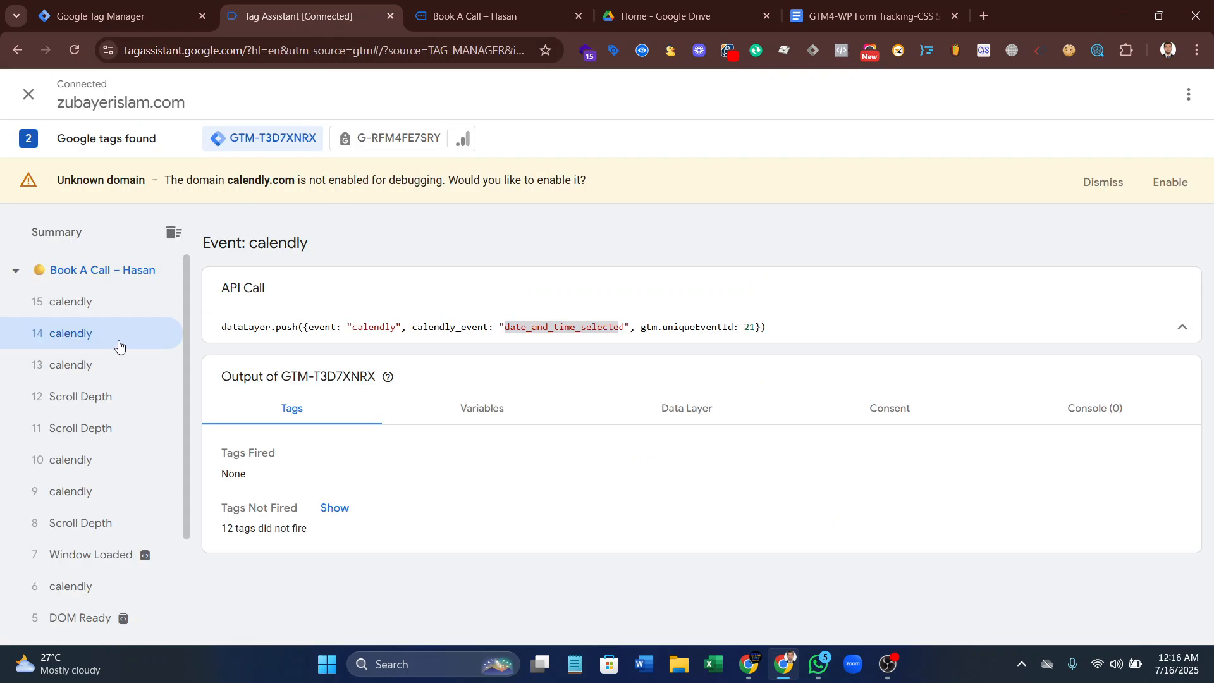
pyautogui.click(90, 332)
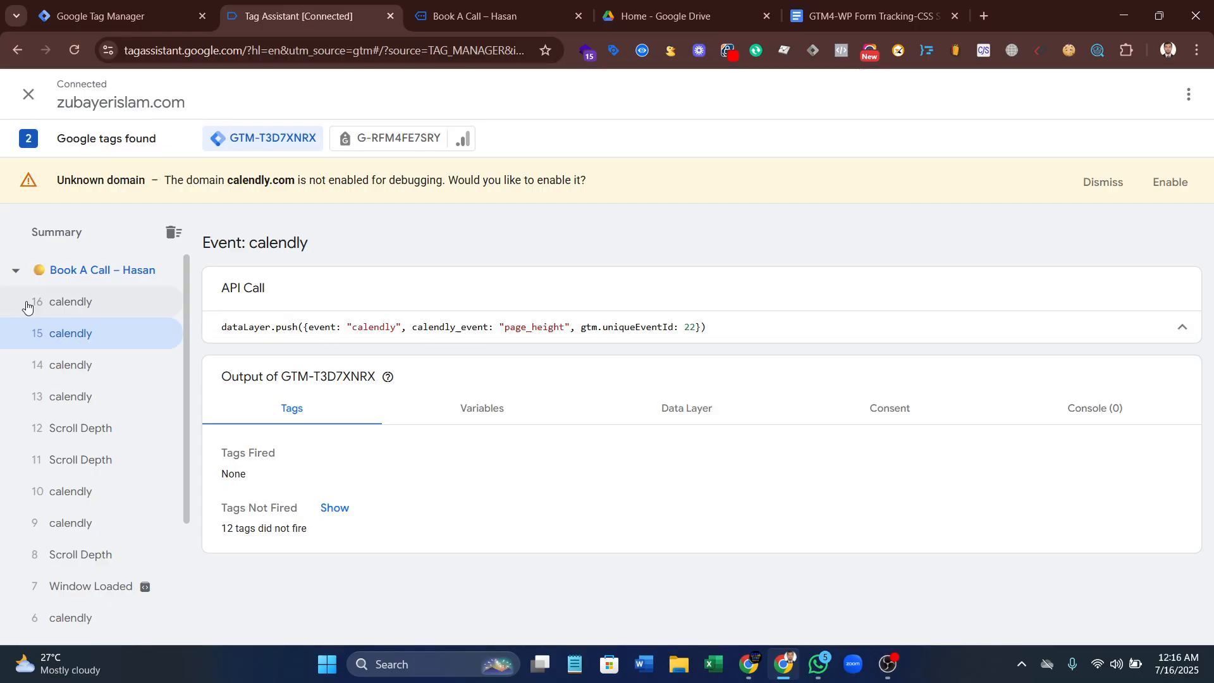
pyautogui.click(88, 308)
pyautogui.click(534, 328)
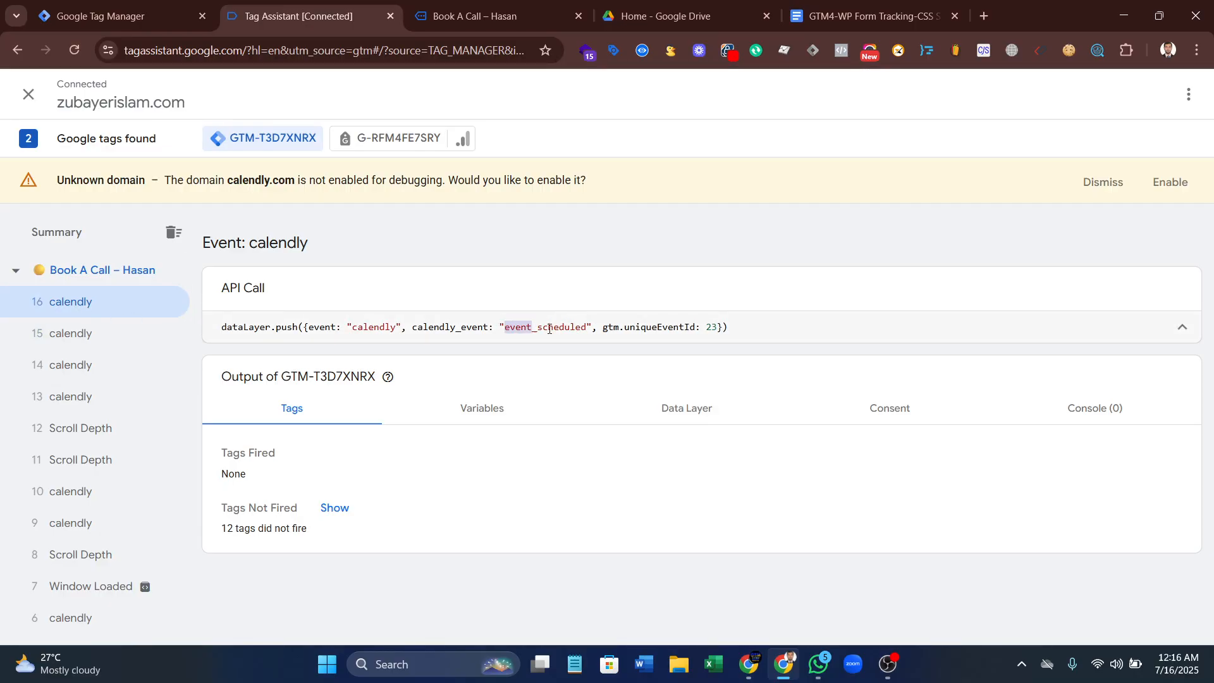
pyautogui.moveTo(550, 328); pyautogui.dragTo(588, 328)
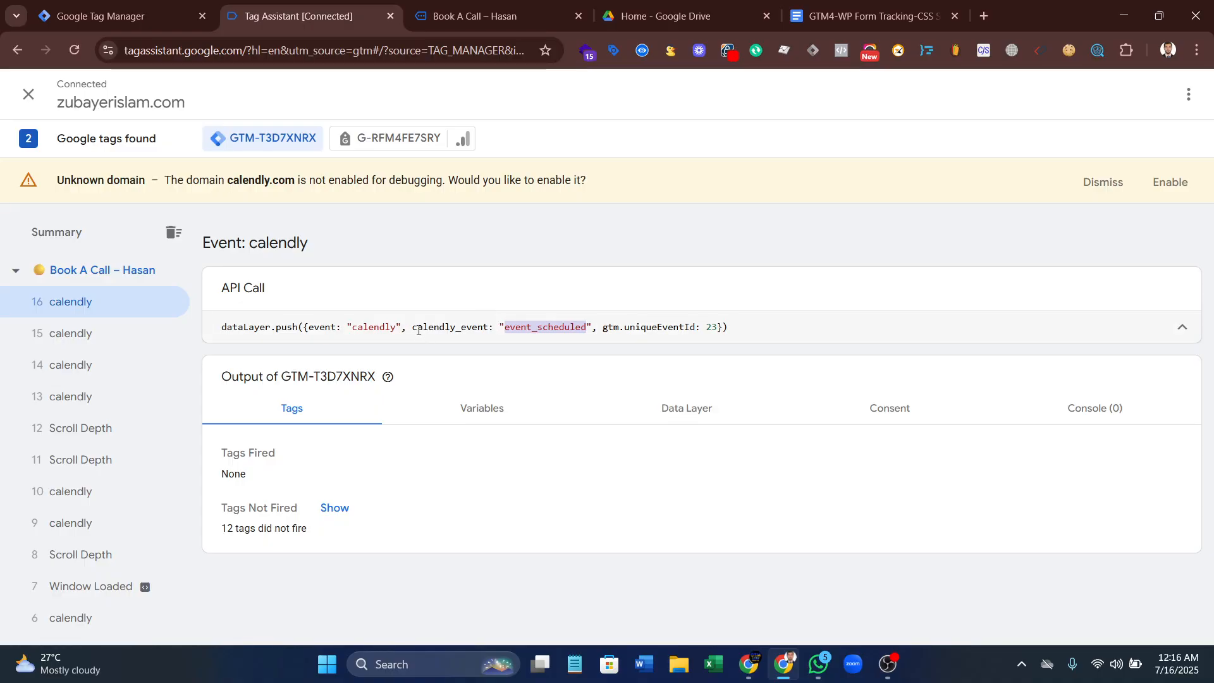
pyautogui.moveTo(411, 328); pyautogui.dragTo(466, 323)
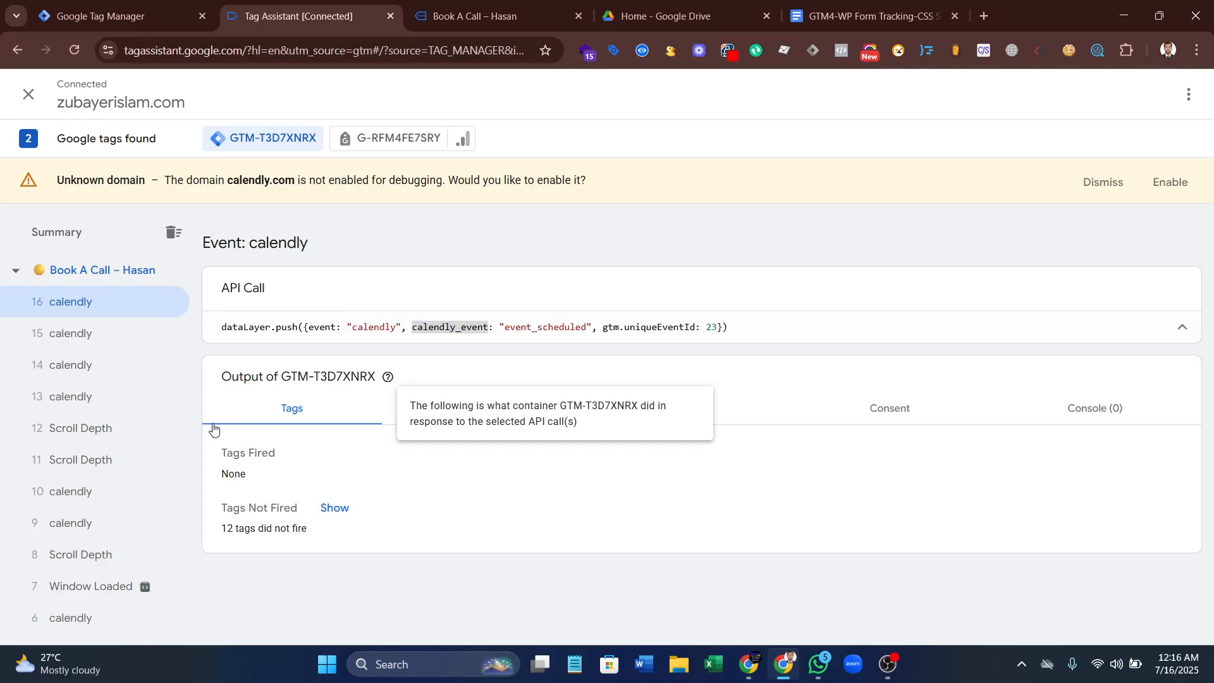
# - Open the variables list in Tag Manager, and compare the calendly_event values of events 16, 14 and 9 in Tag Assistant
pyautogui.click(146, 5)
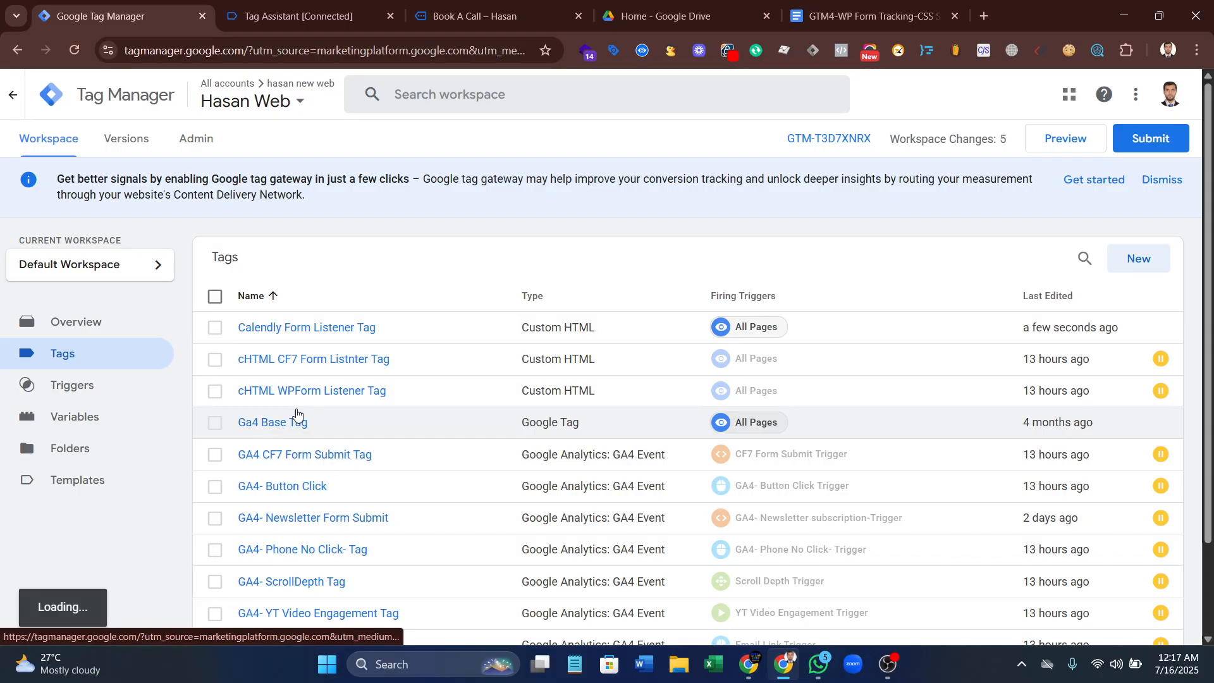
pyautogui.click(93, 423)
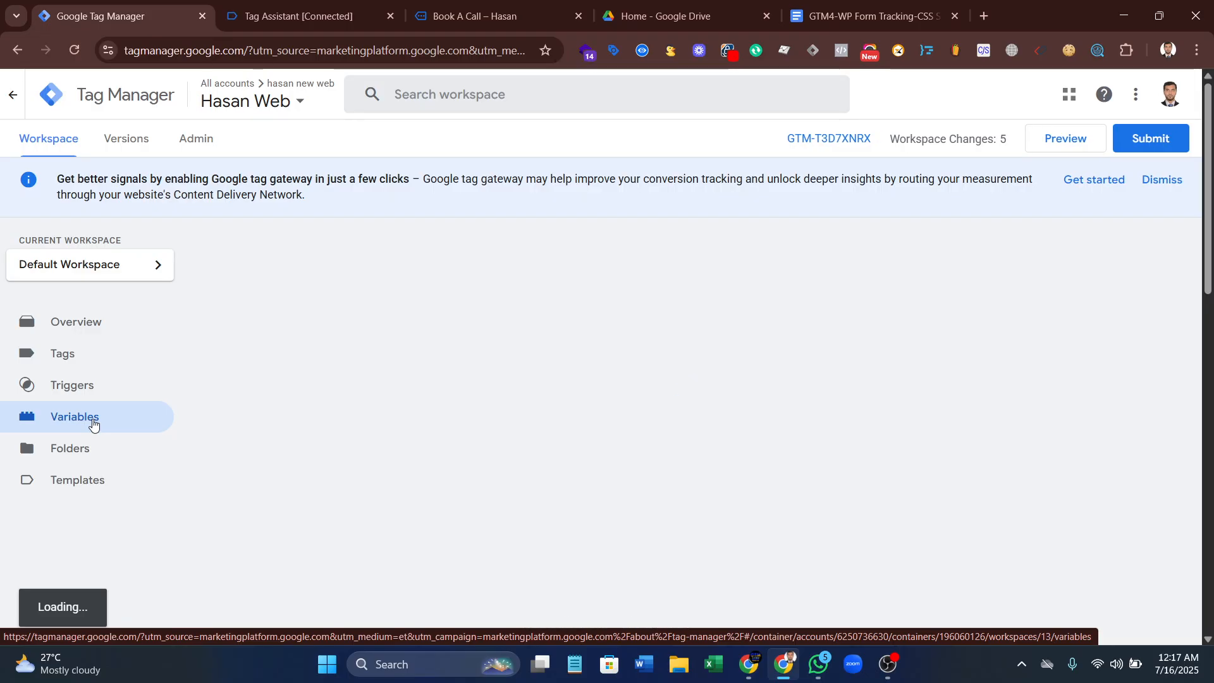
pyautogui.click(267, 5)
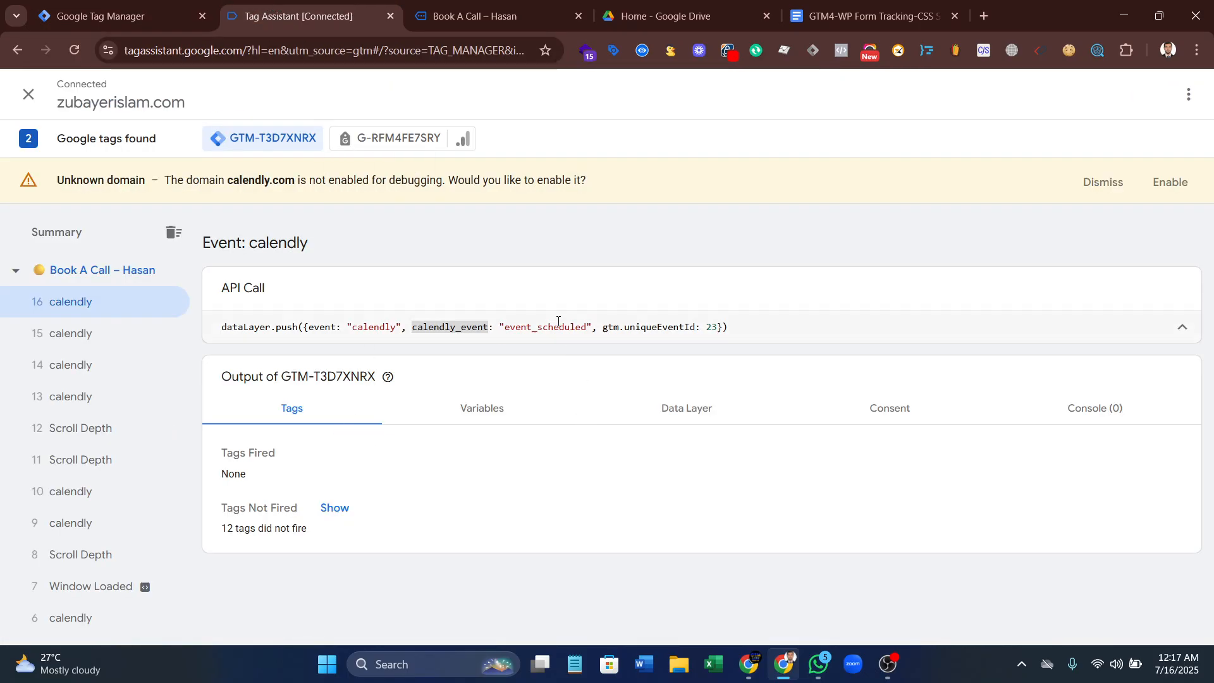
pyautogui.moveTo(504, 329); pyautogui.dragTo(583, 322)
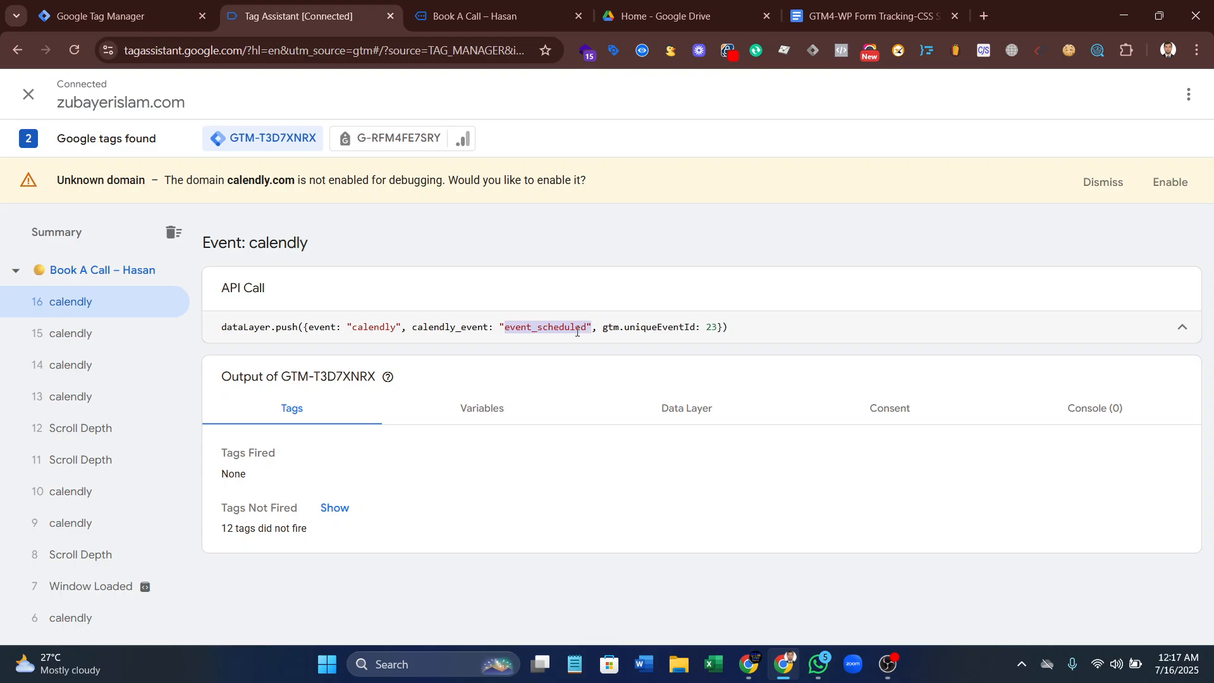
pyautogui.click(116, 372)
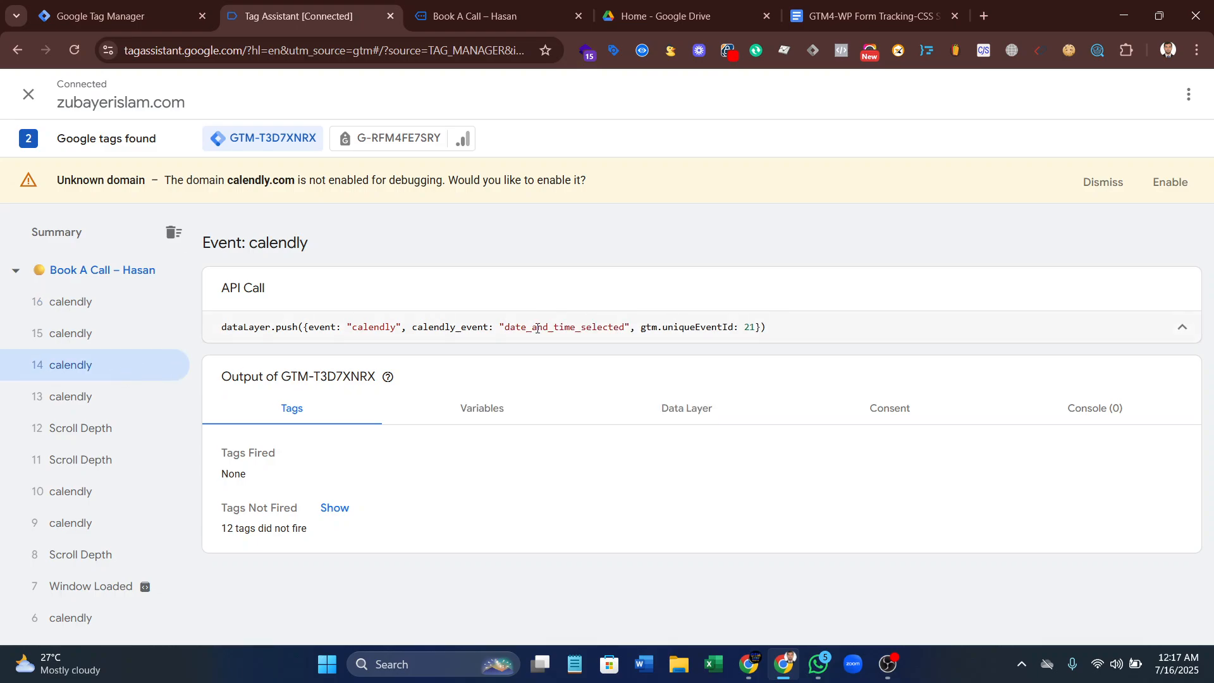
pyautogui.moveTo(511, 329); pyautogui.dragTo(628, 328)
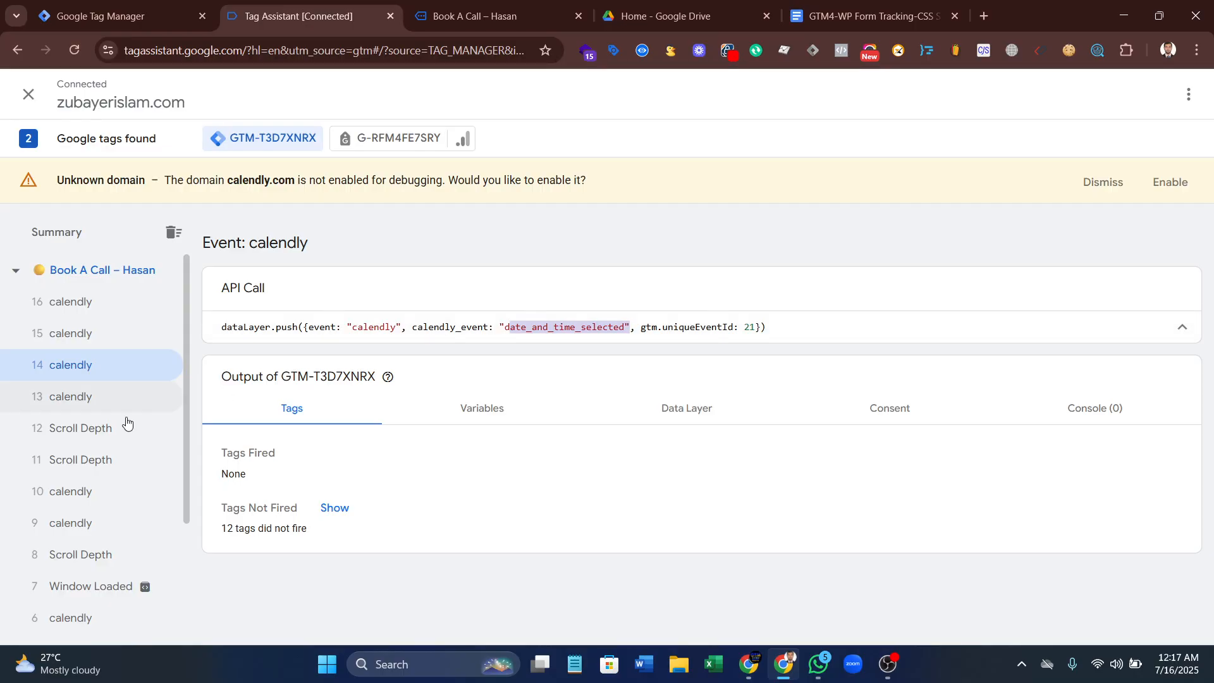
pyautogui.click(96, 518)
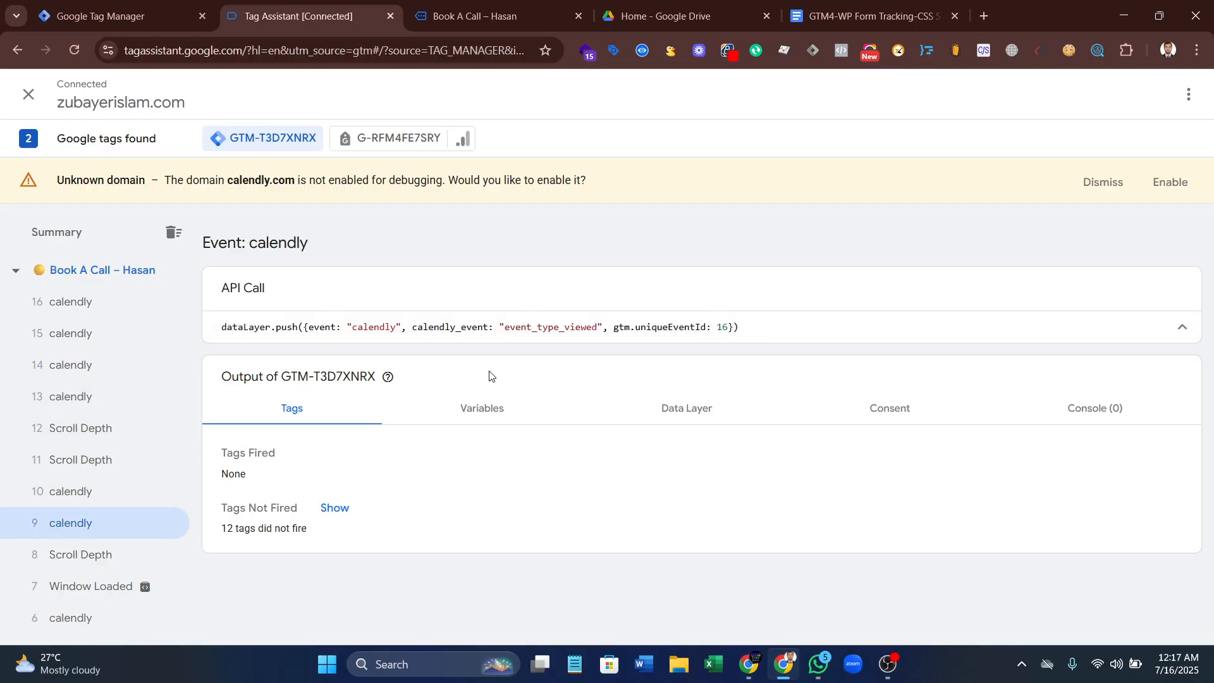
pyautogui.moveTo(510, 327); pyautogui.dragTo(612, 327)
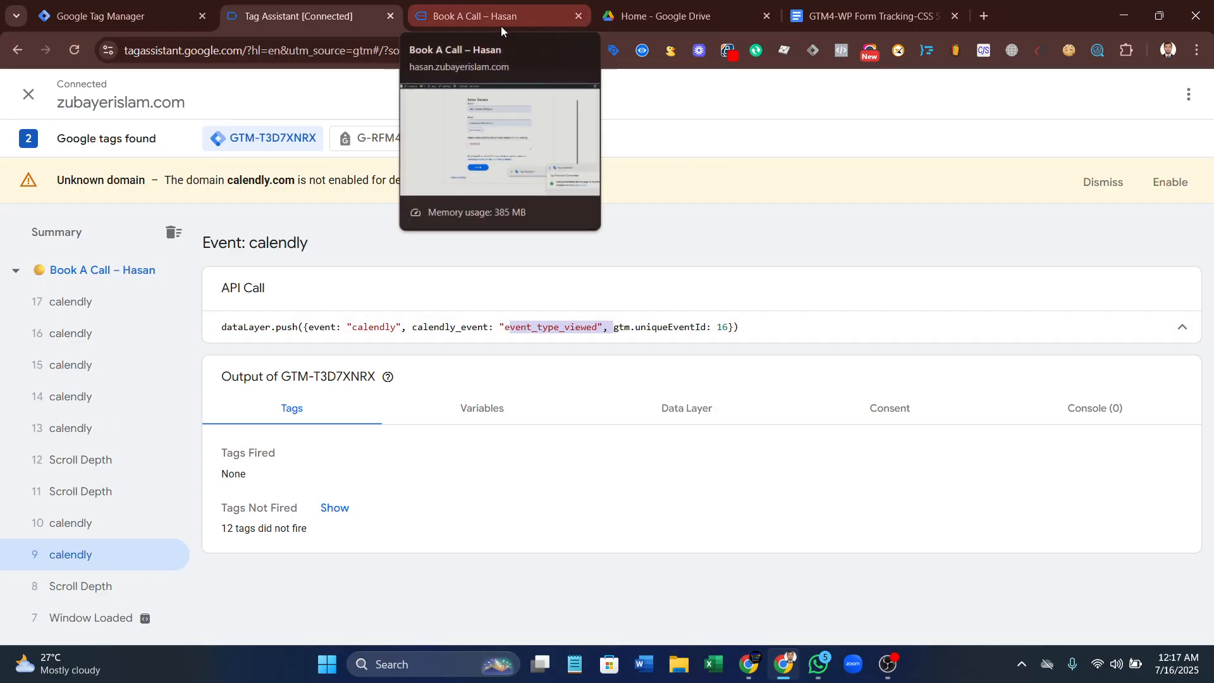
# - Check the booking confirmation on the Book A Call page and return to Tag Assistant
pyautogui.hotkey('ctrl', 'Tab')
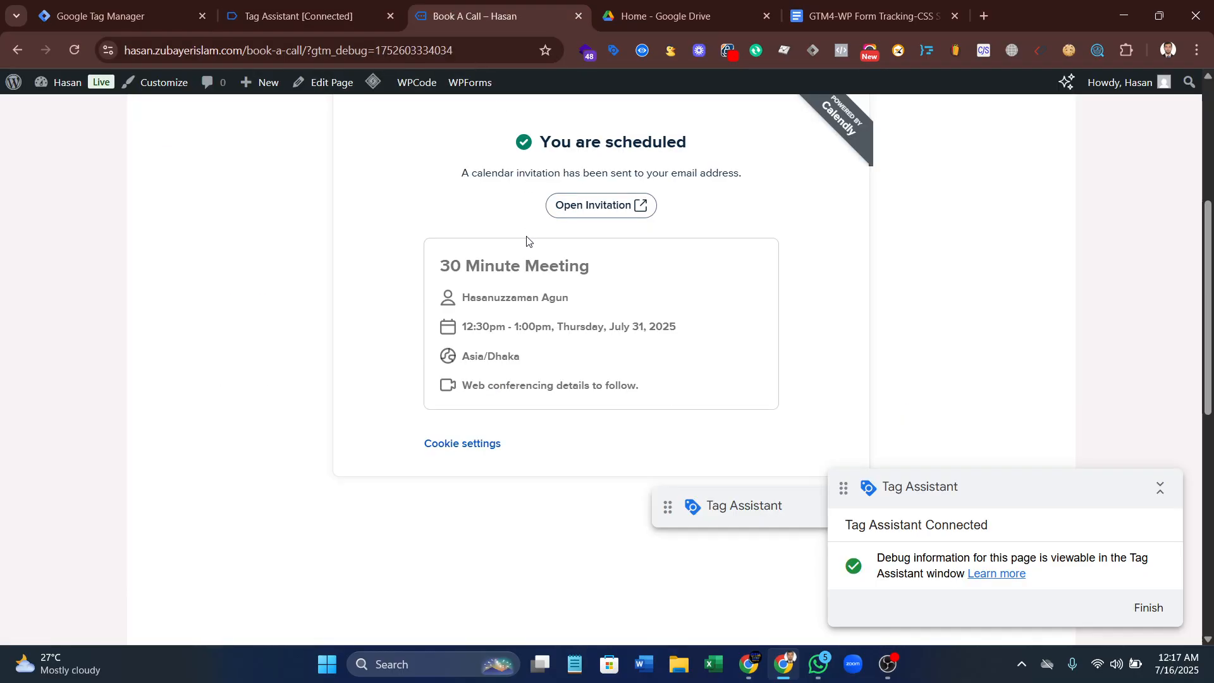
pyautogui.click(136, 5)
pyautogui.hotkey('ctrl', 'Tab')
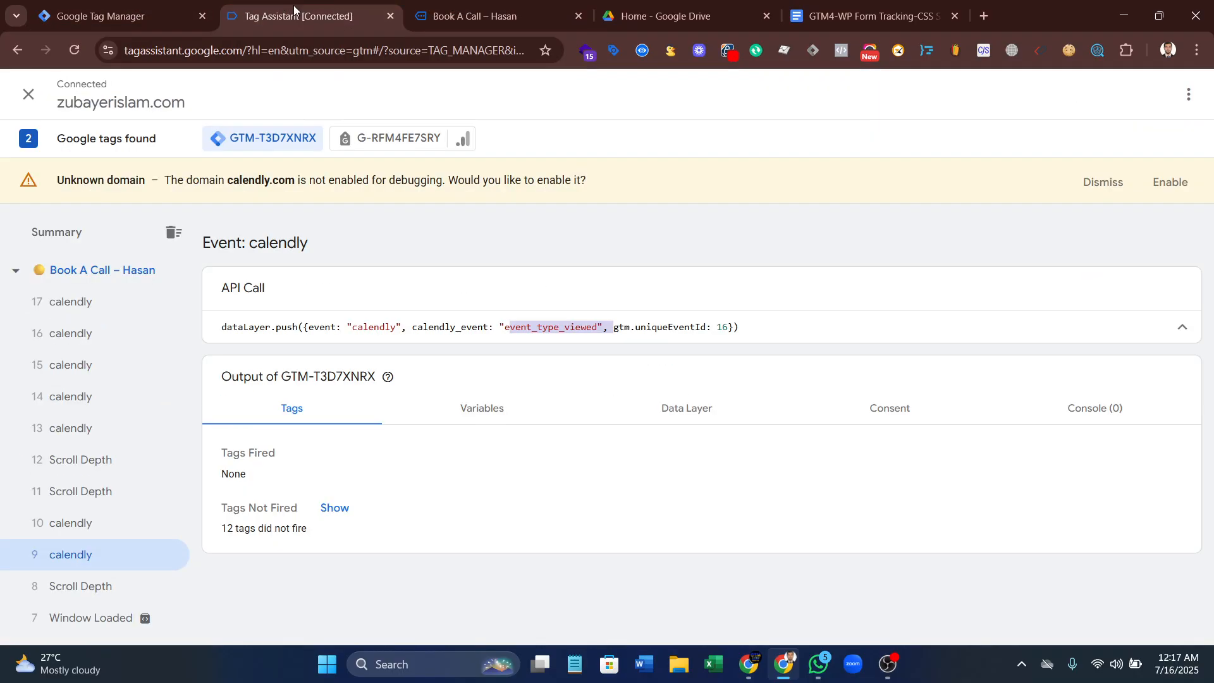
# - Start a new user-defined variable in Tag Manager with the type Data Layer Variable
pyautogui.click(136, 5)
pyautogui.scroll(-12, 162, 366)
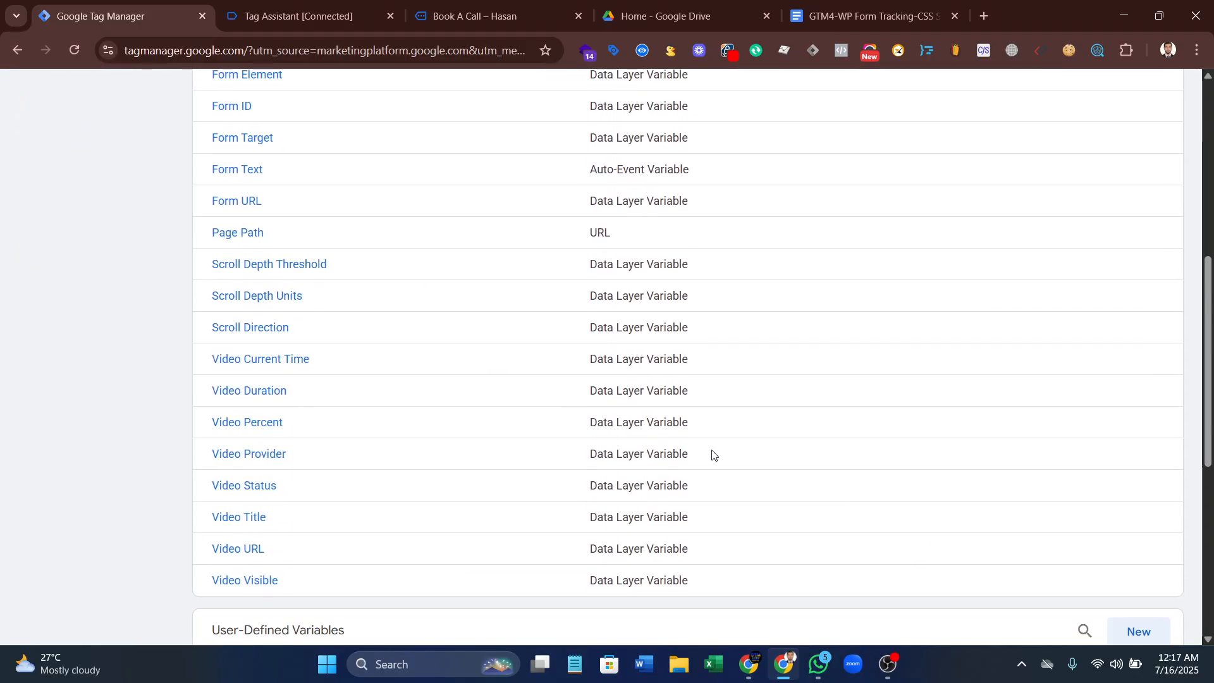
pyautogui.click(1138, 236)
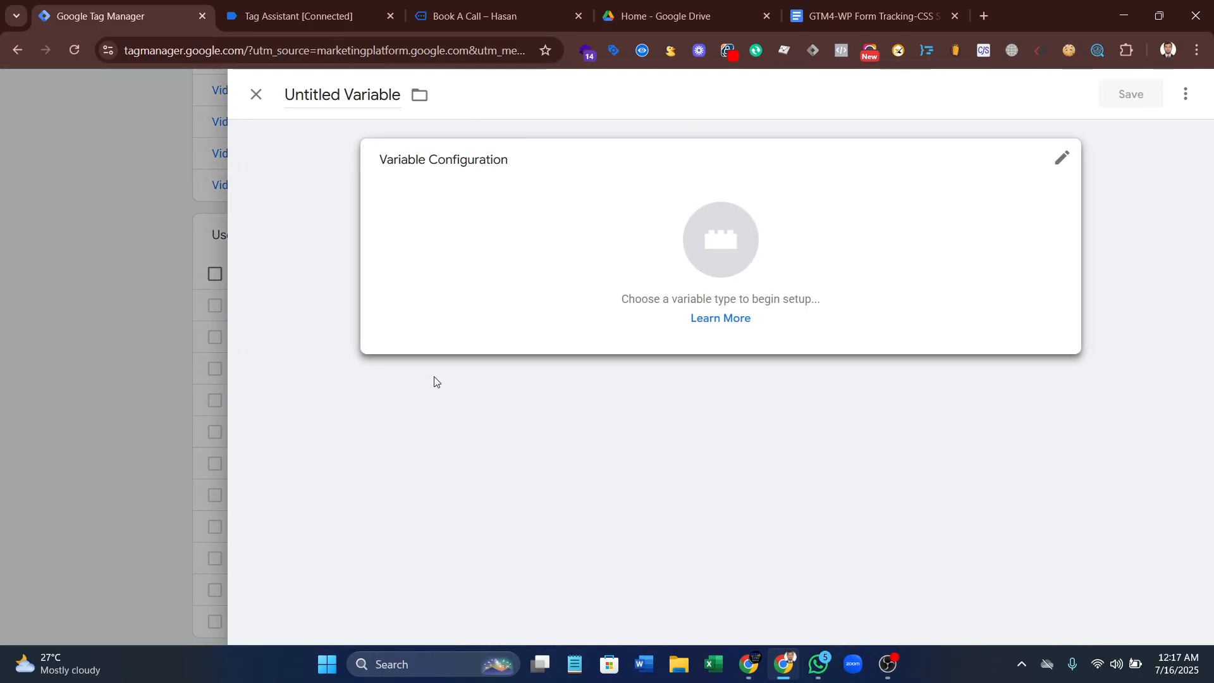
pyautogui.click(701, 225)
pyautogui.scroll(-4, 910, 409)
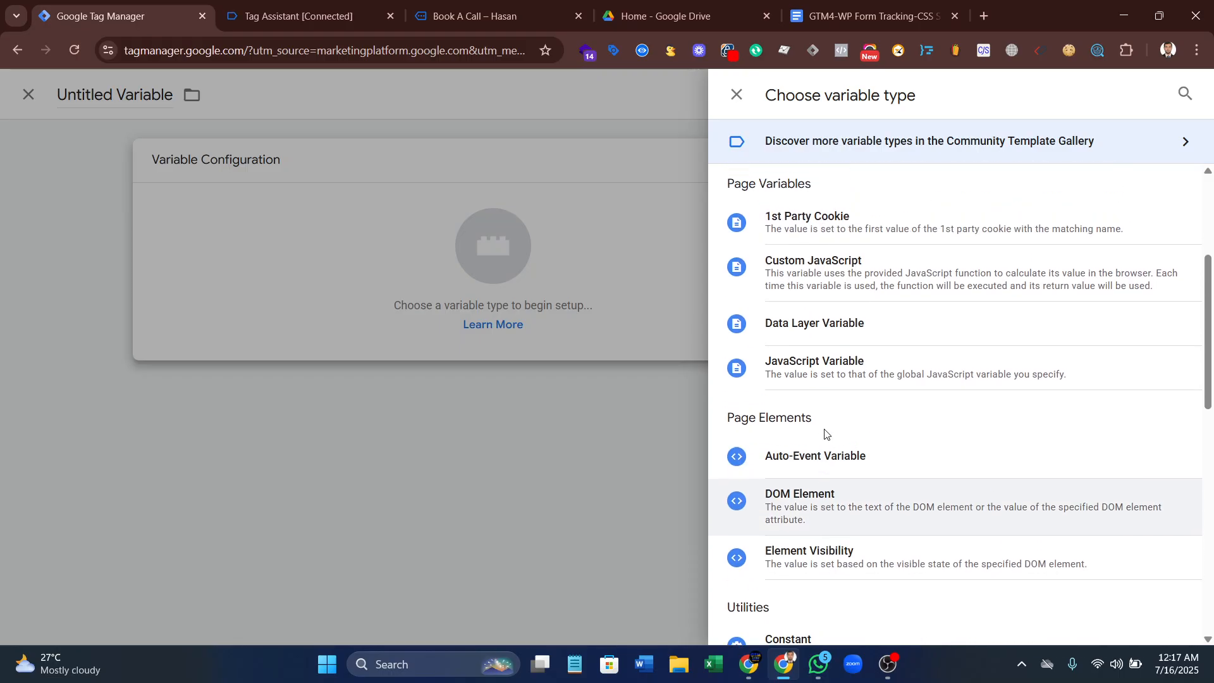
pyautogui.click(849, 325)
pyautogui.click(473, 321)
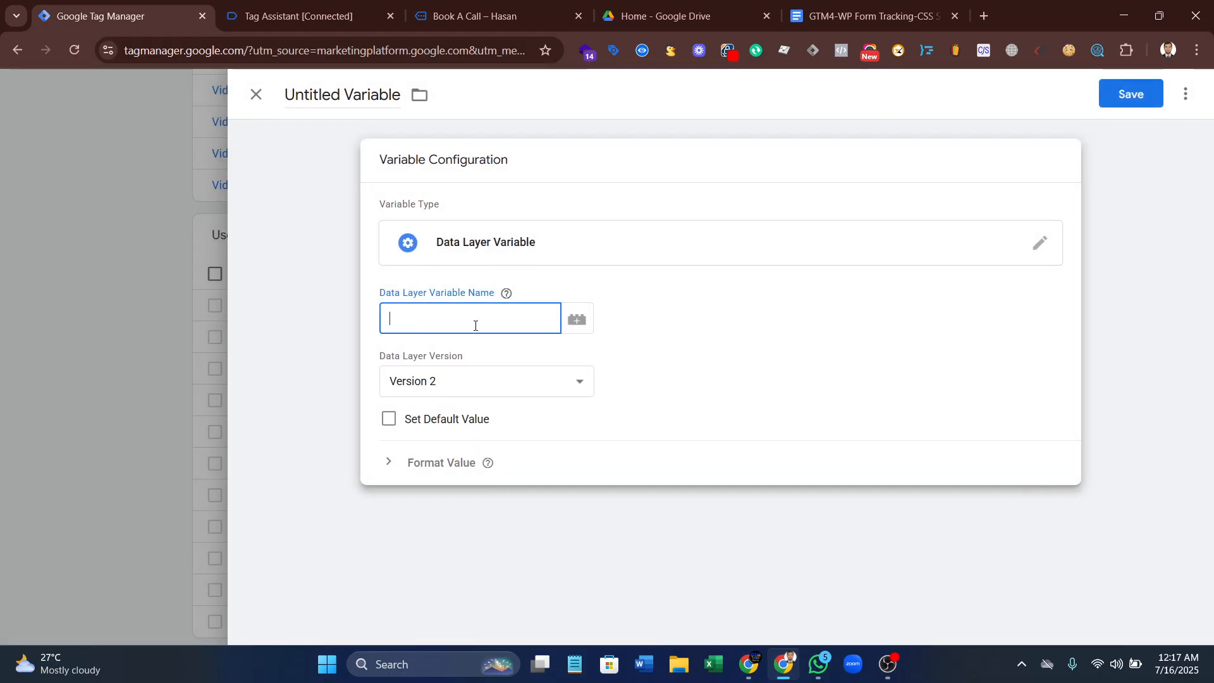
# - Copy the calendly_event key from the API call in Tag Assistant and enter it as the Data Layer Variable Name in Tag Manager
pyautogui.click(372, 9)
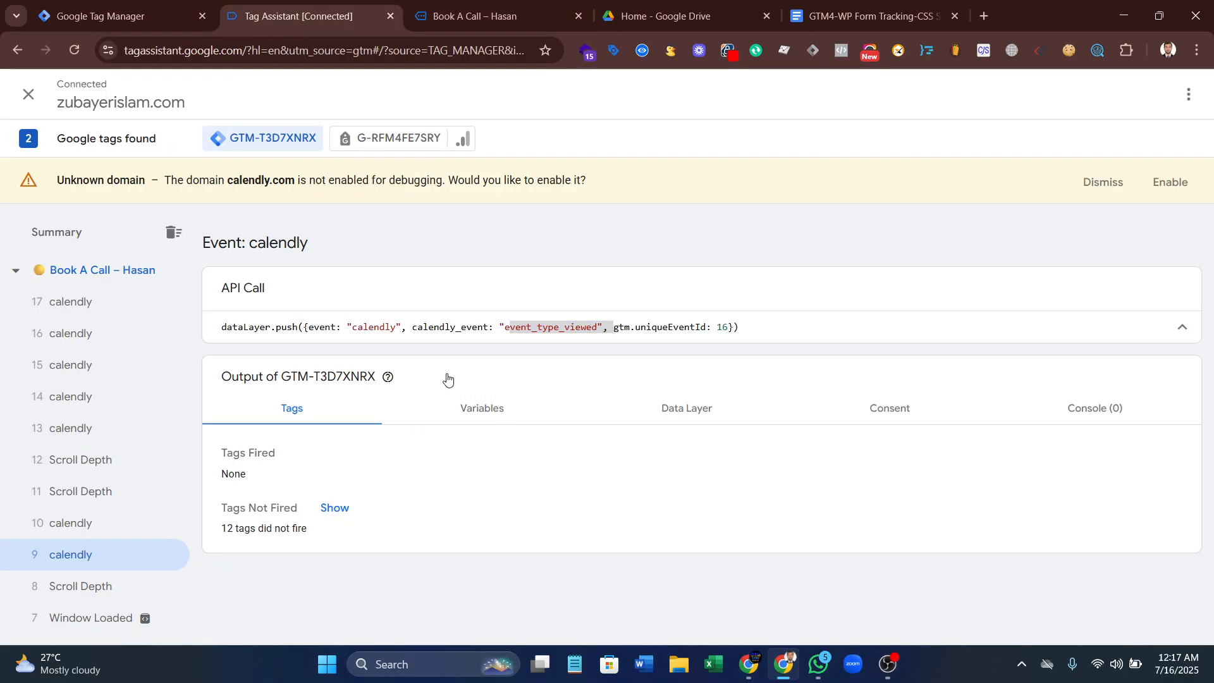
pyautogui.doubleClick(441, 325)
pyautogui.hotkey('ctrl', 'c')
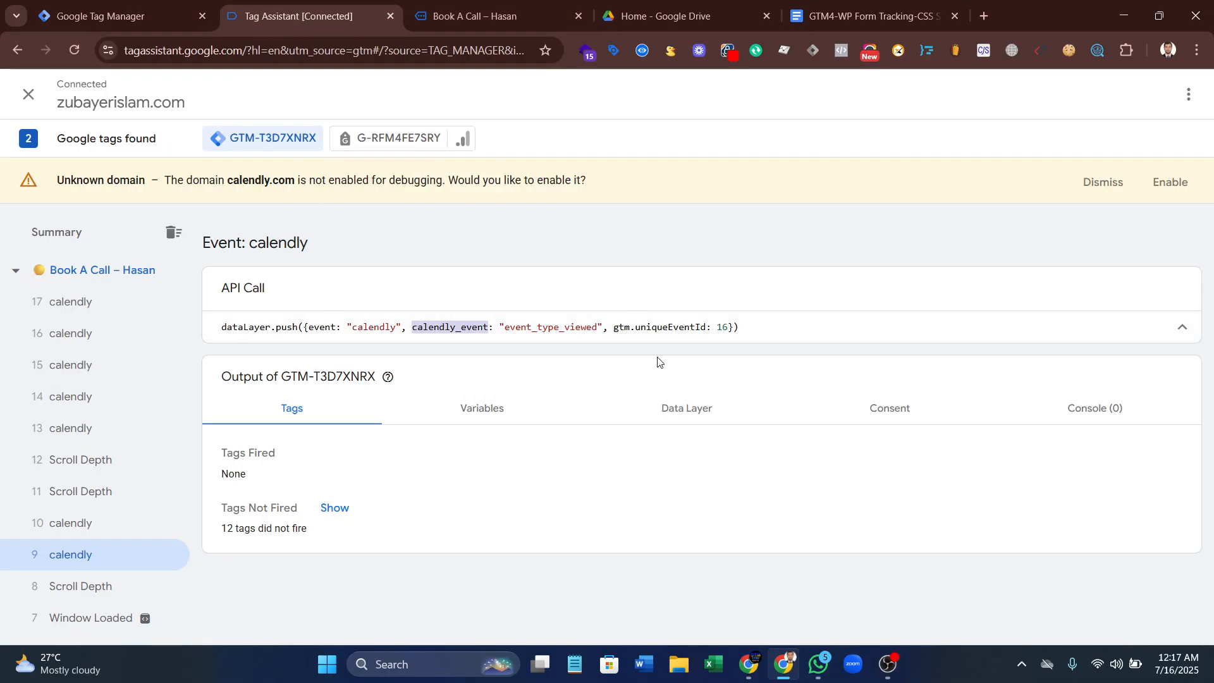
pyautogui.click(123, 16)
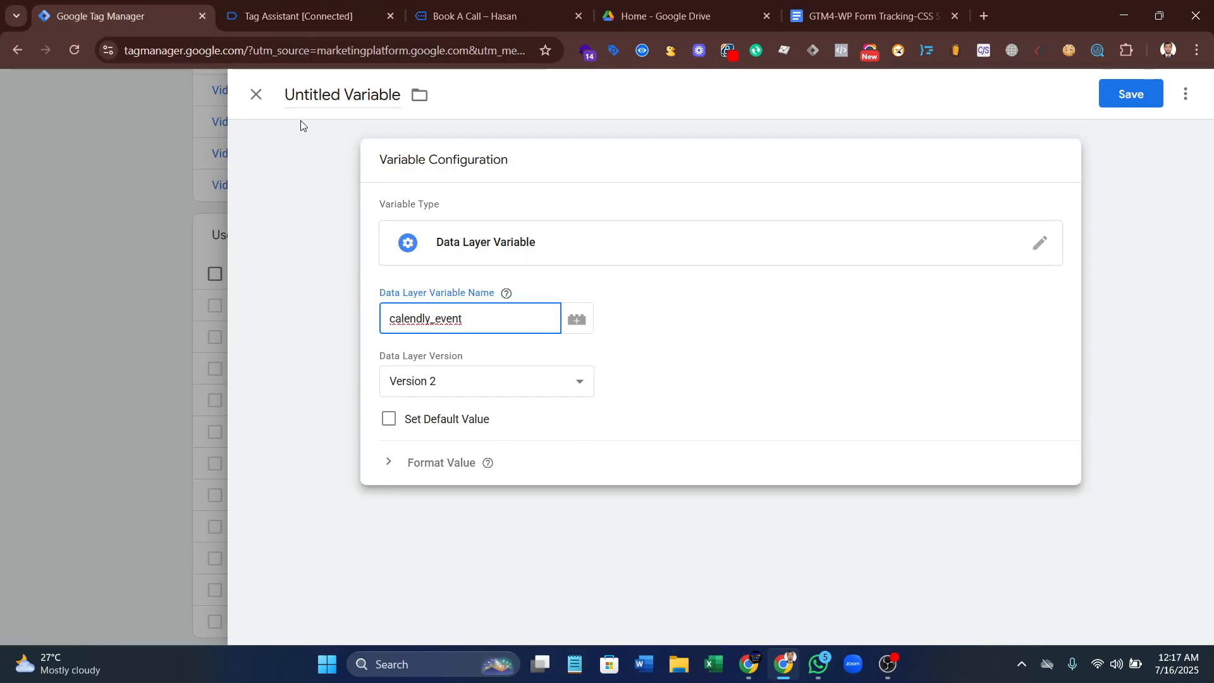
# - Name the new variable dlv-calendly_event and save it
pyautogui.click(307, 101)
pyautogui.click(352, 106)
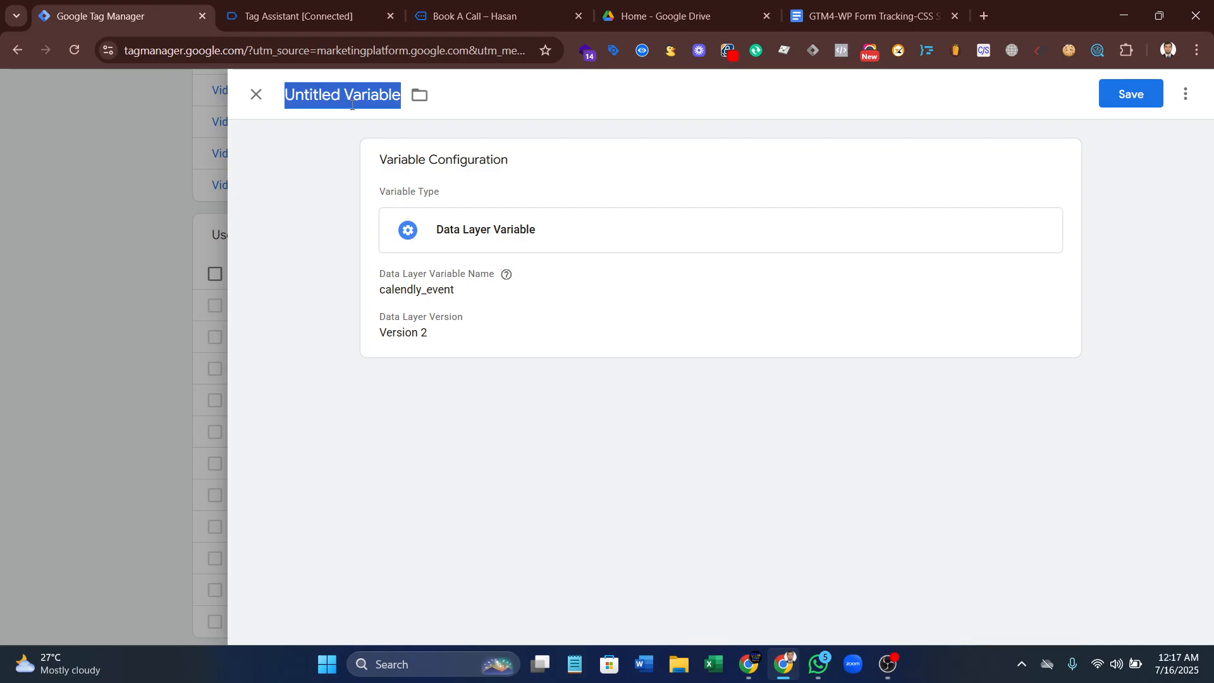
pyautogui.hotkey('ctrl', 'v')
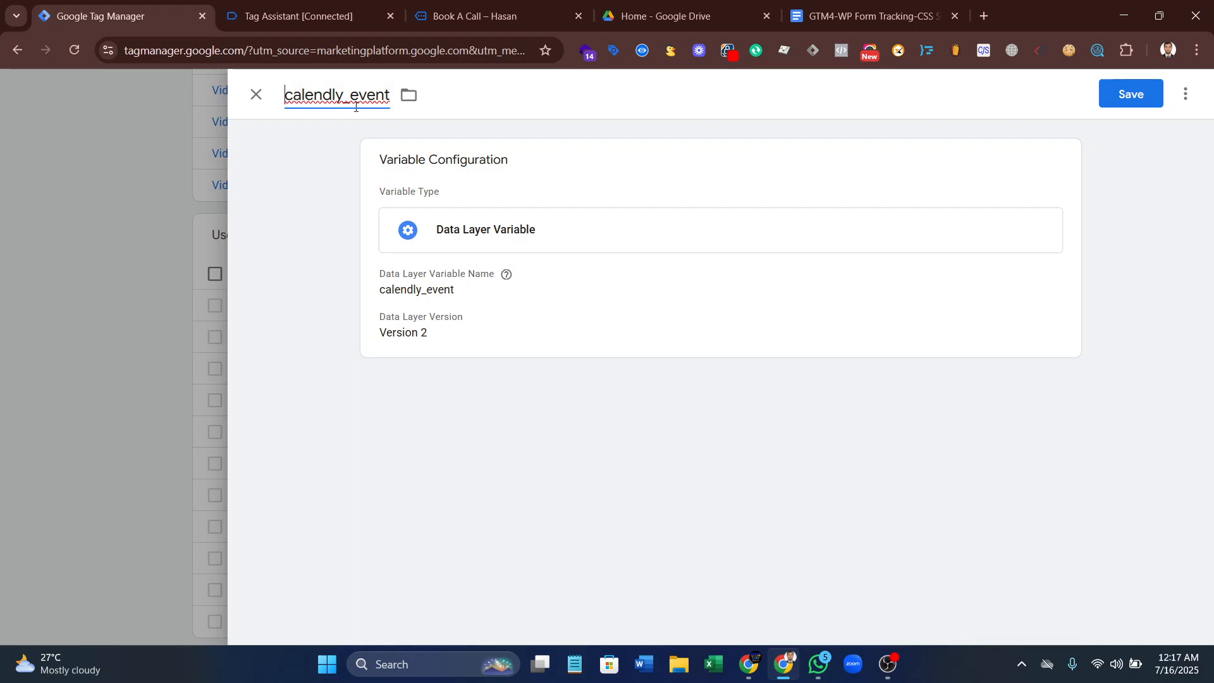
pyautogui.click(292, 100)
pyautogui.write('dlv')
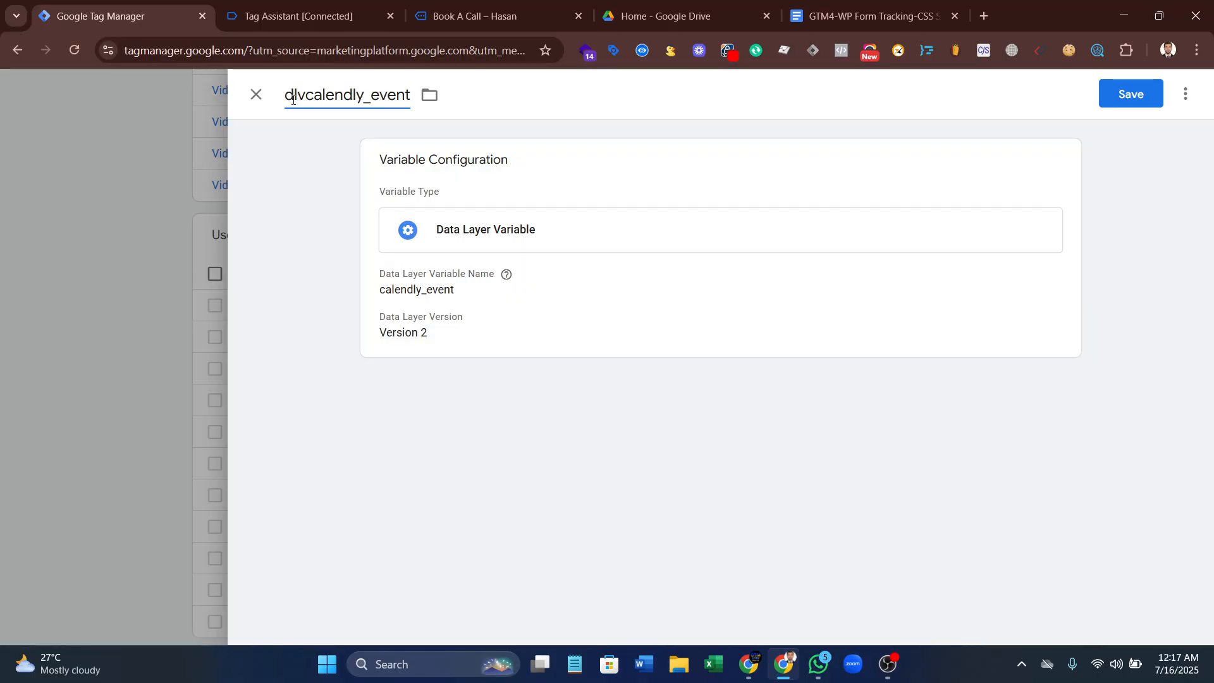
pyautogui.write('-')
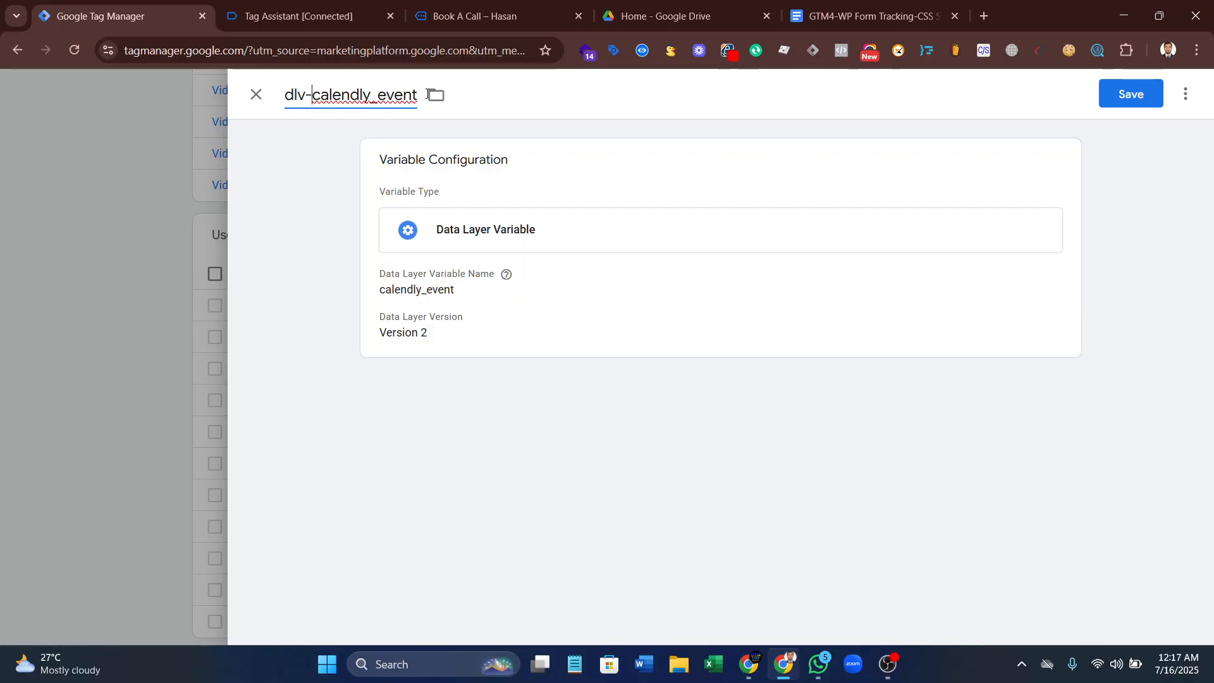
pyautogui.click(1152, 85)
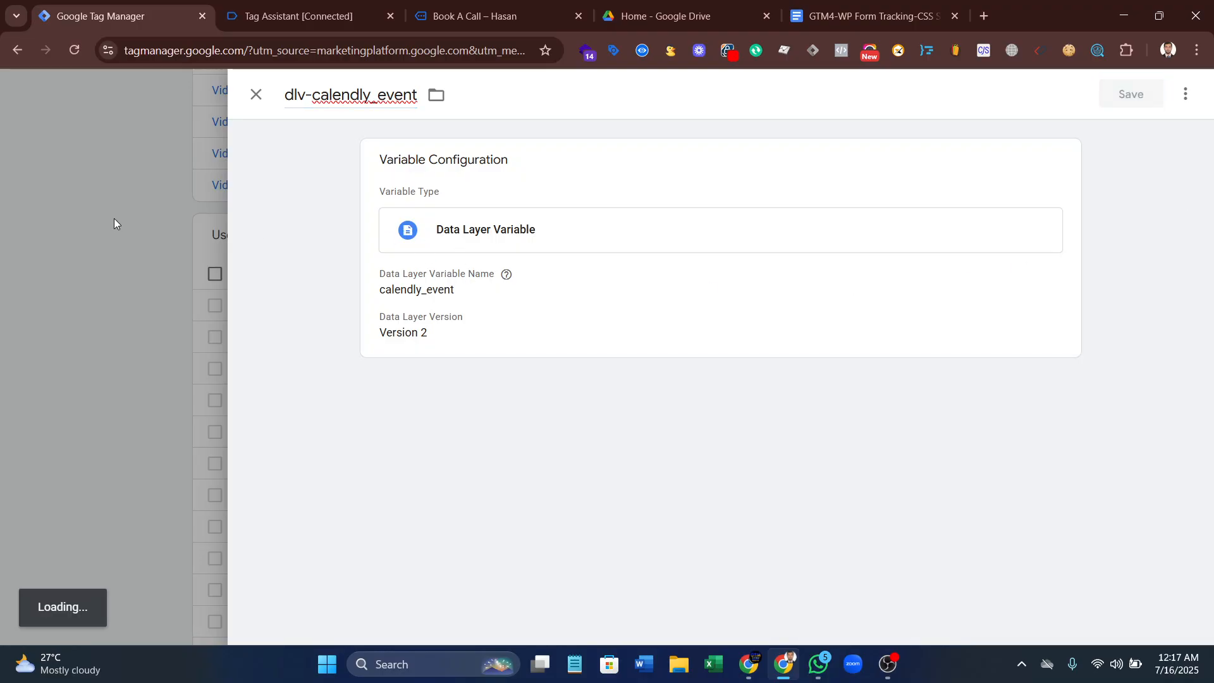
# - Start a new trigger in Tag Manager with the type Custom Event
pyautogui.scroll(8, 316, 343)
pyautogui.scroll(5, 318, 335)
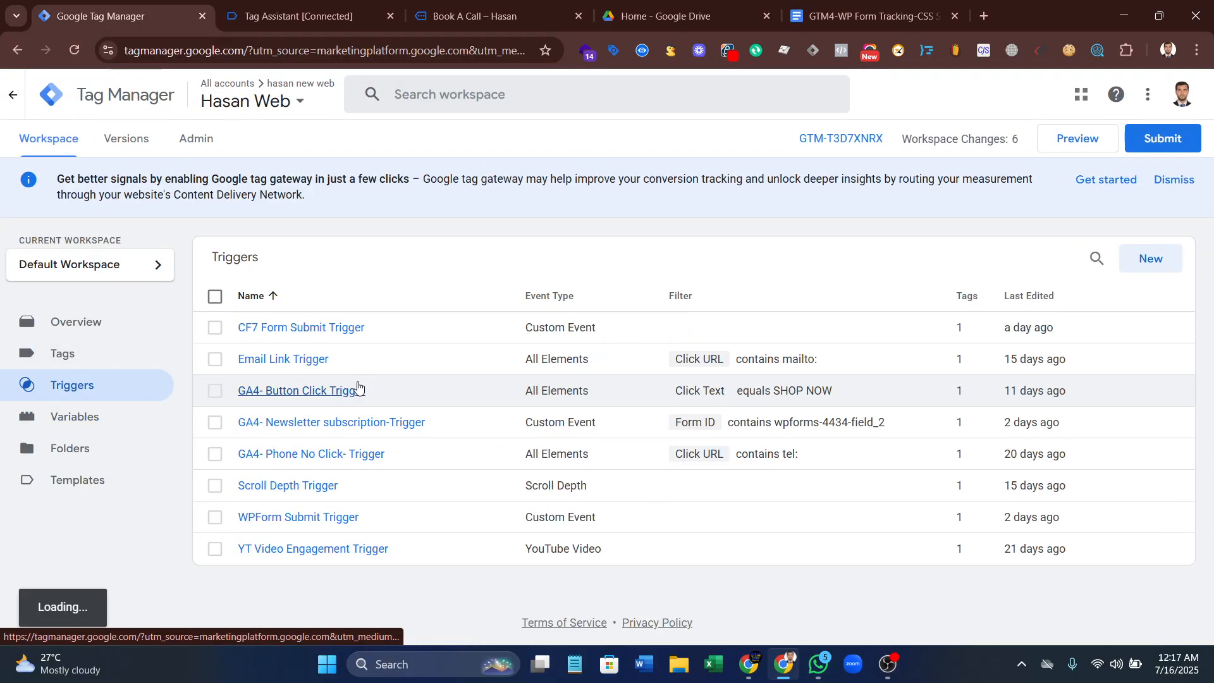
pyautogui.click(1151, 264)
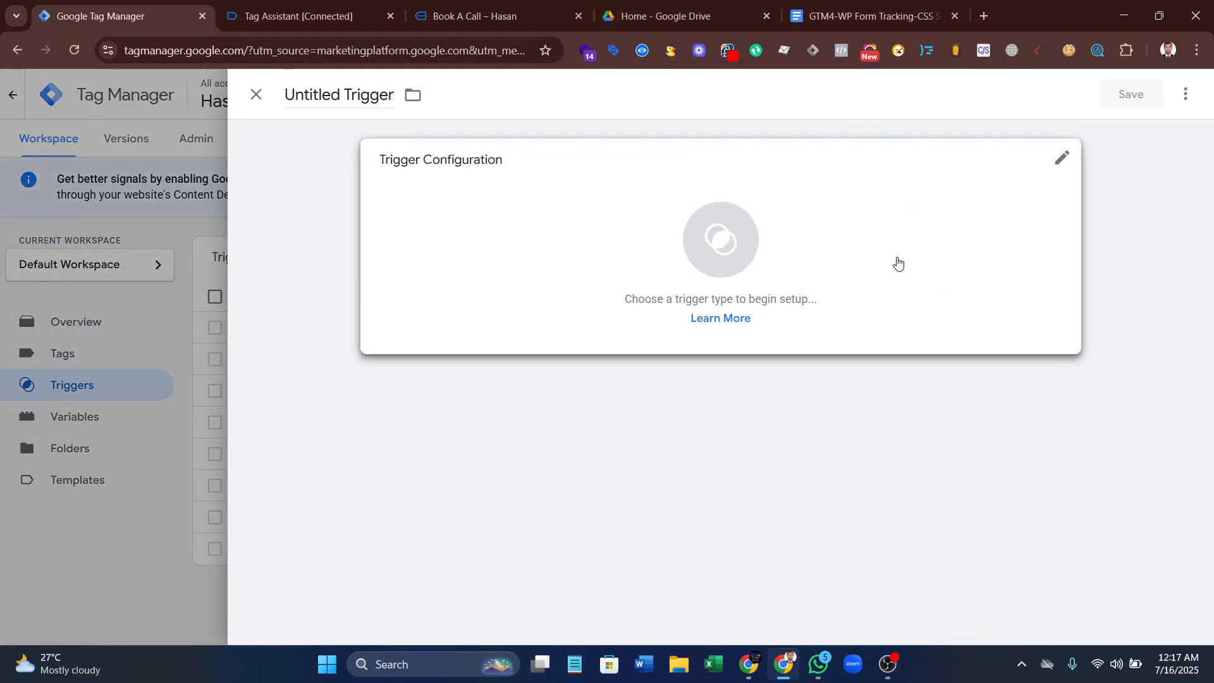
pyautogui.click(753, 242)
pyautogui.scroll(-6, 803, 473)
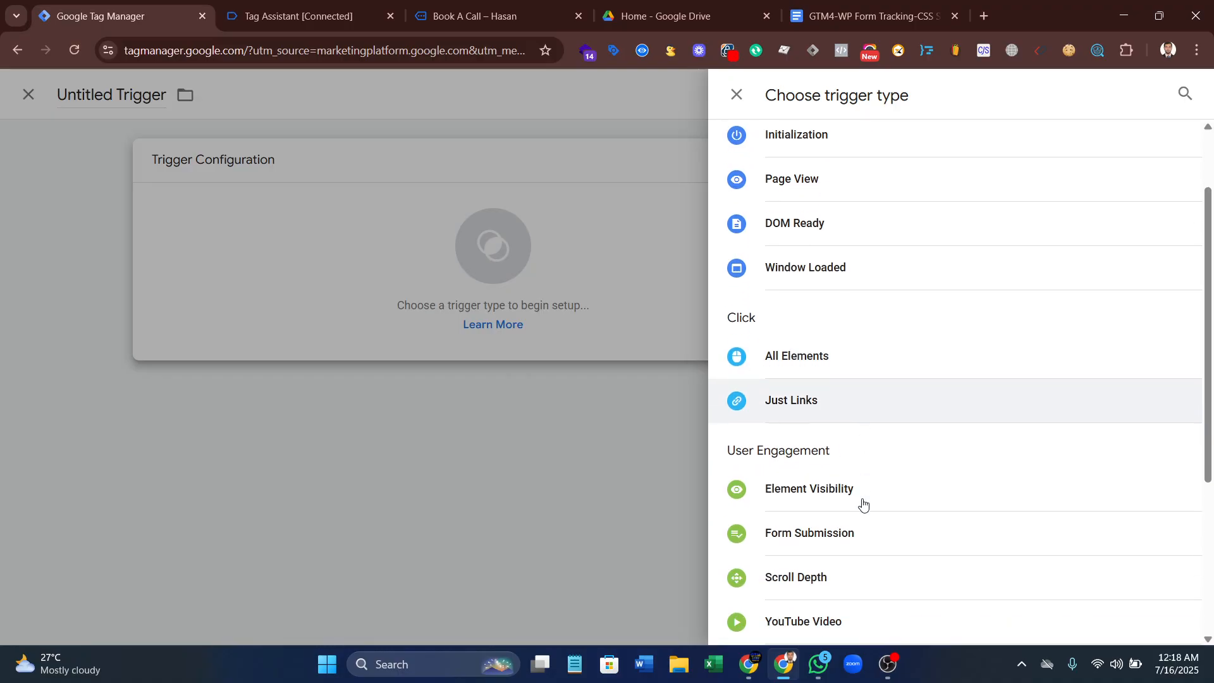
pyautogui.click(837, 468)
# - Copy the event name calendly from the API call in Tag Assistant and enter it as the trigger's Event name in Tag Manager
pyautogui.click(476, 334)
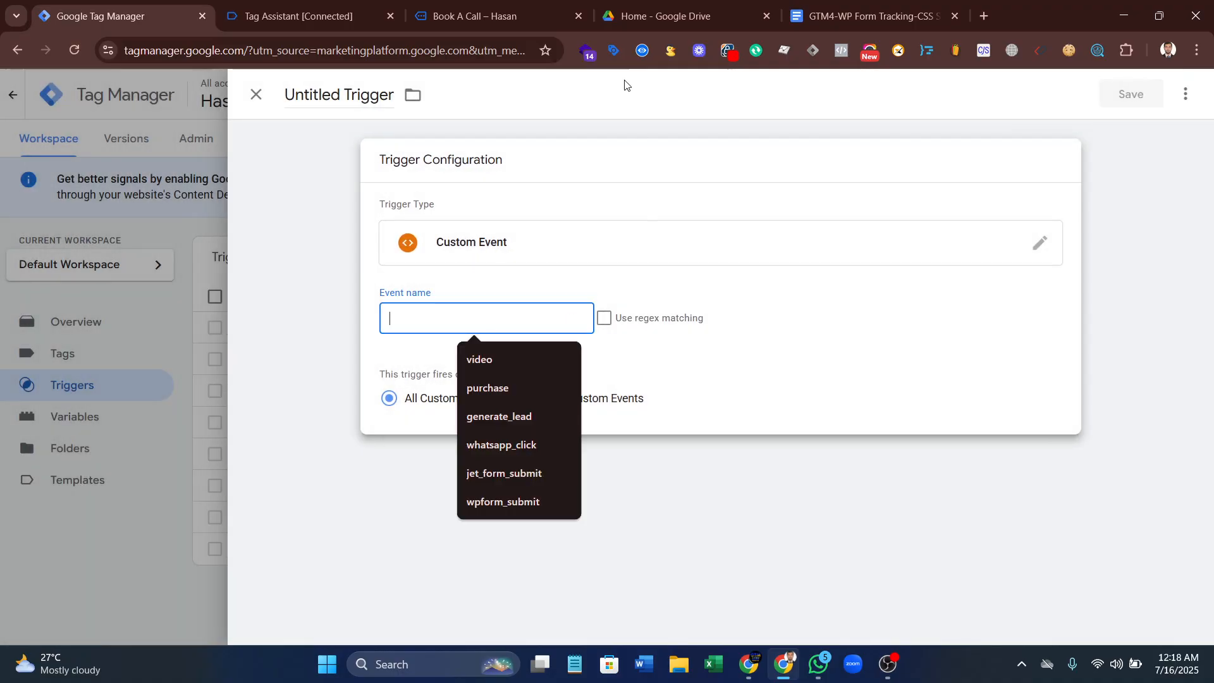
pyautogui.click(292, 16)
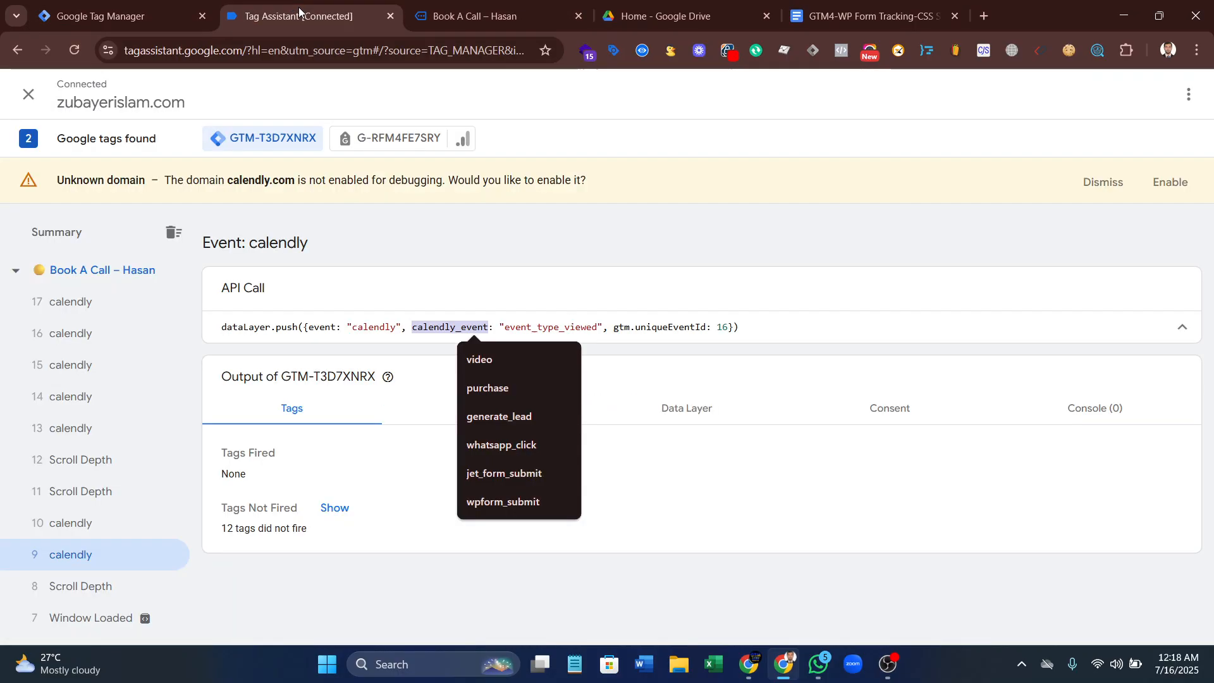
pyautogui.click(384, 333)
pyautogui.doubleClick(372, 327)
pyautogui.hotkey('ctrl', 'c')
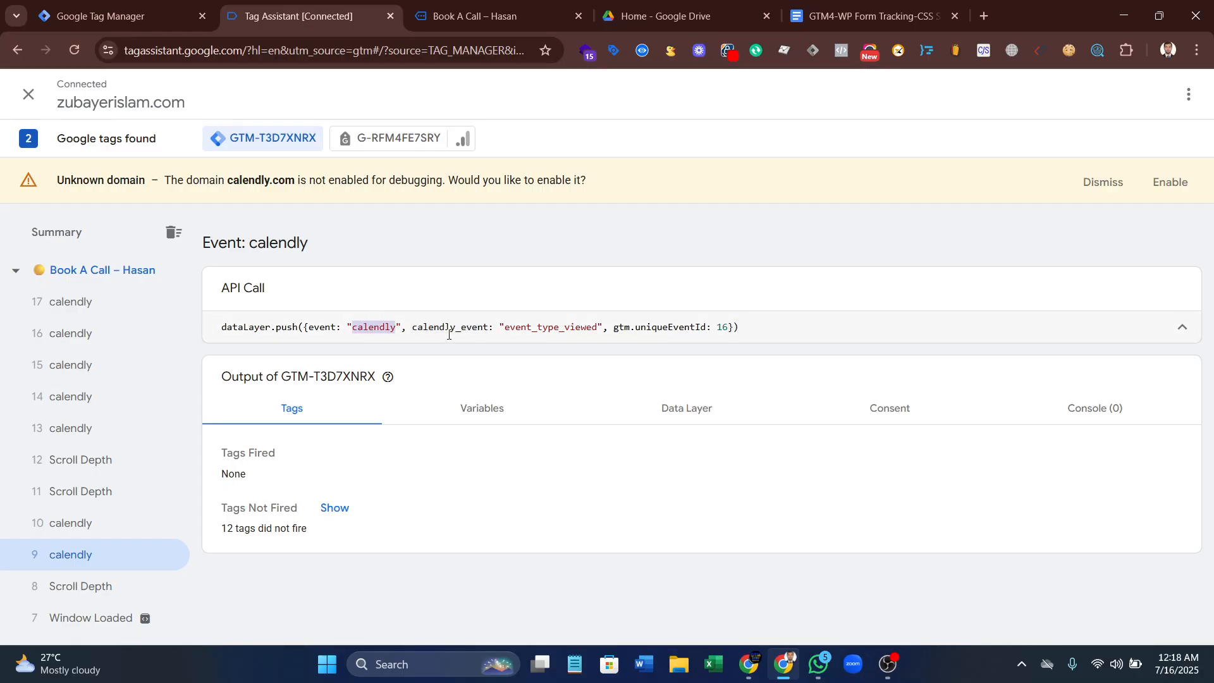
pyautogui.click(120, 16)
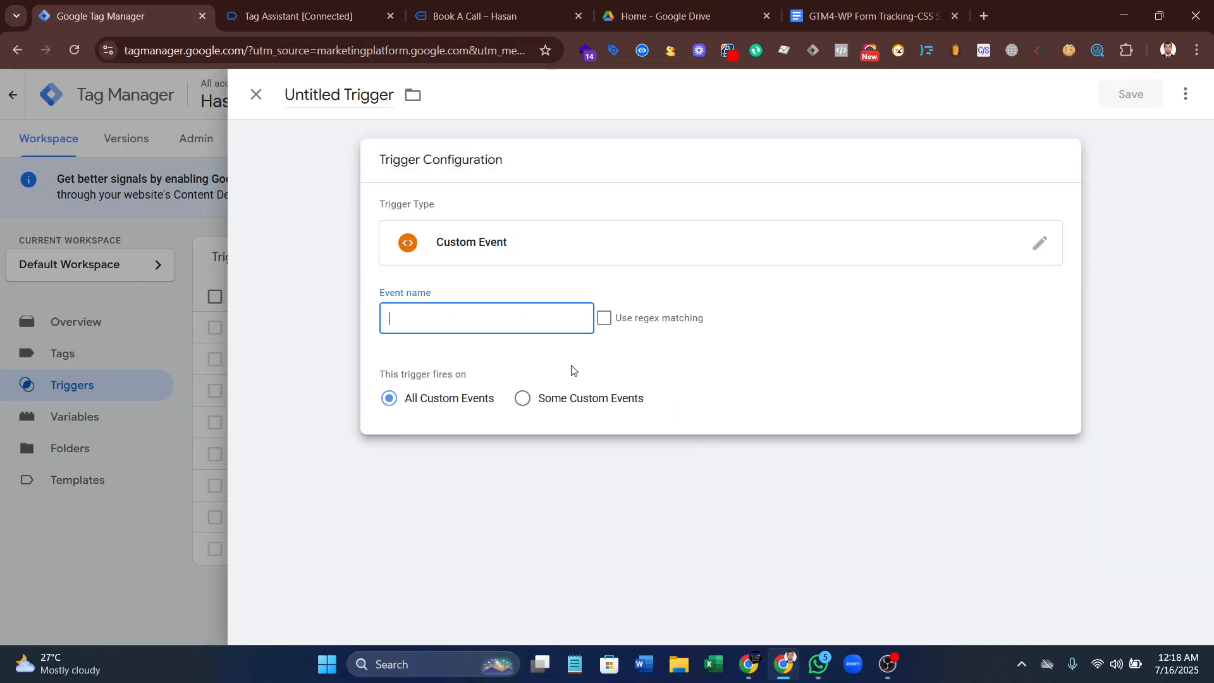
pyautogui.hotkey('ctrl', 'v')
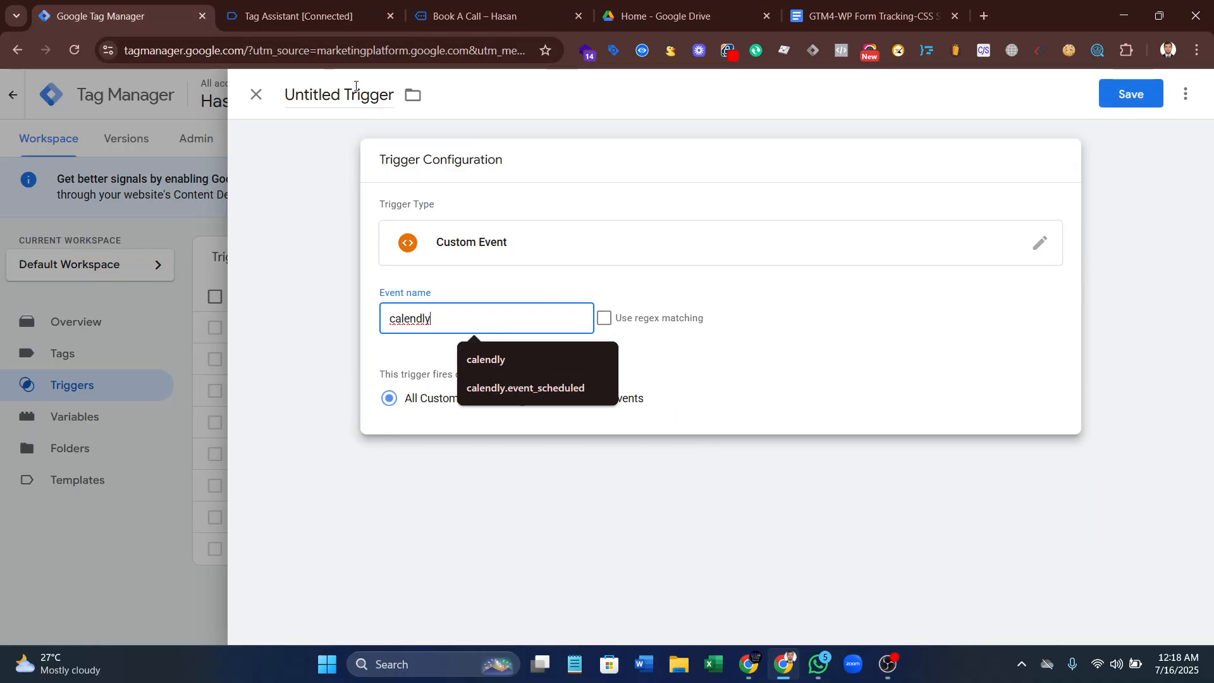
# - Name the new trigger Calendly form Trigger and save it
pyautogui.doubleClick(338, 96)
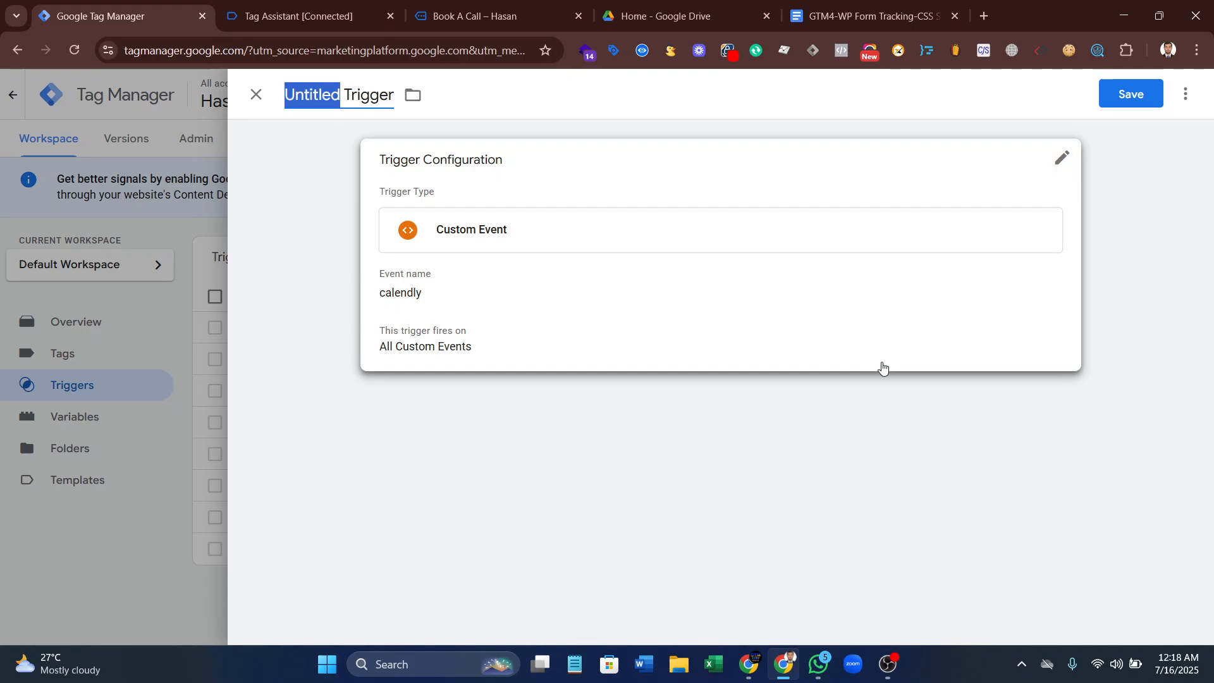
pyautogui.write('Calend')
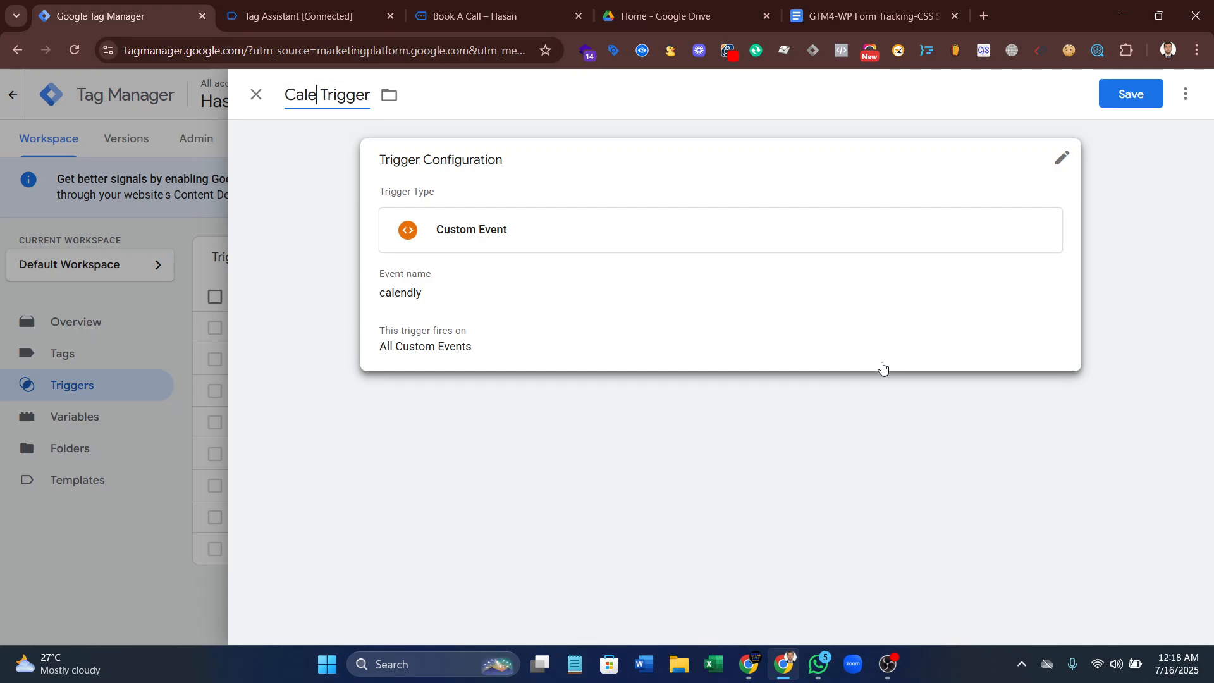
pyautogui.write('ly')
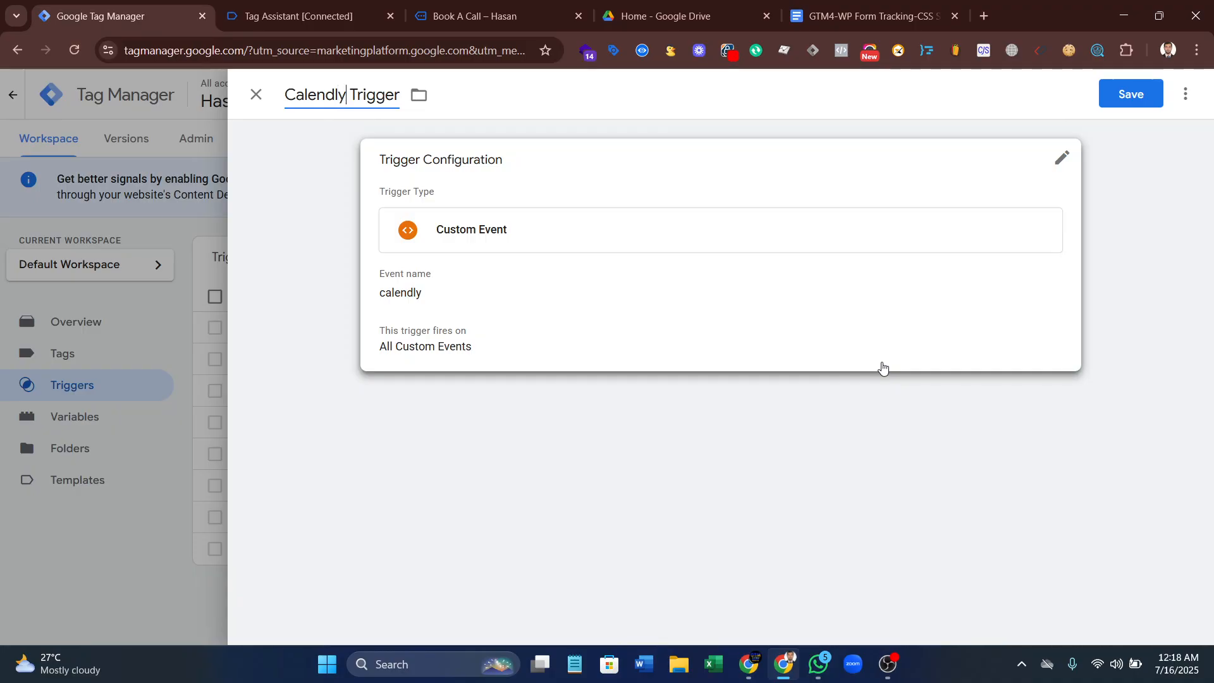
pyautogui.press('BackSpace')
pyautogui.write('form')
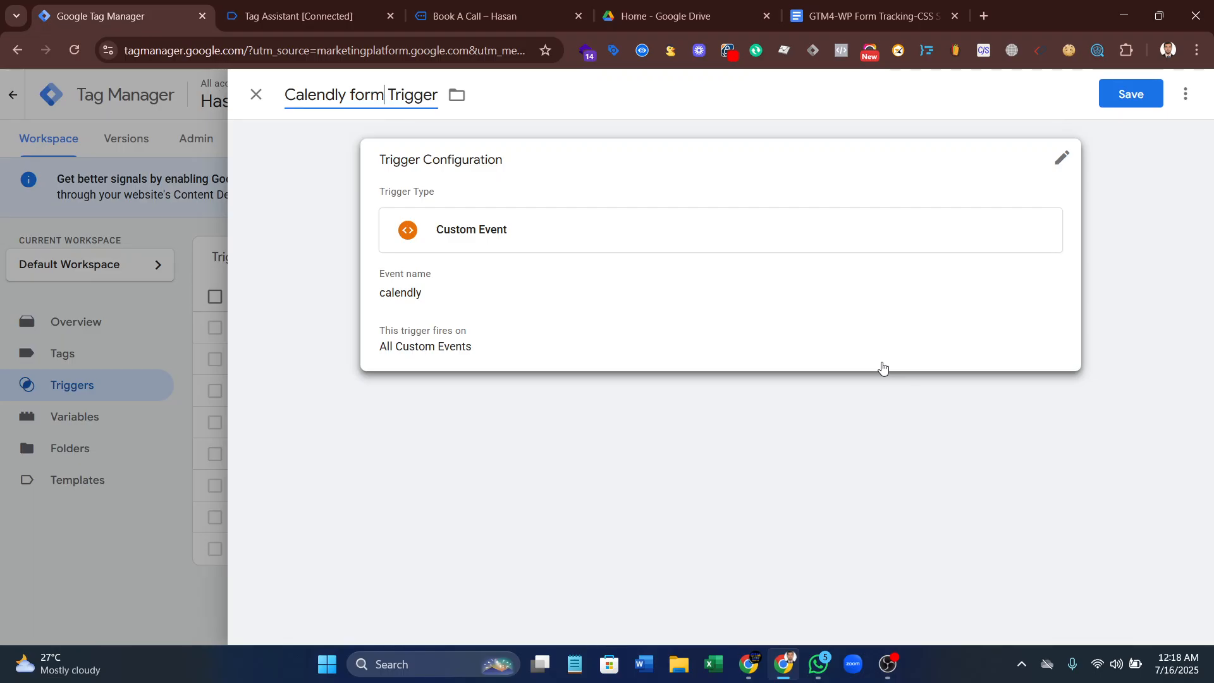
pyautogui.click(1111, 103)
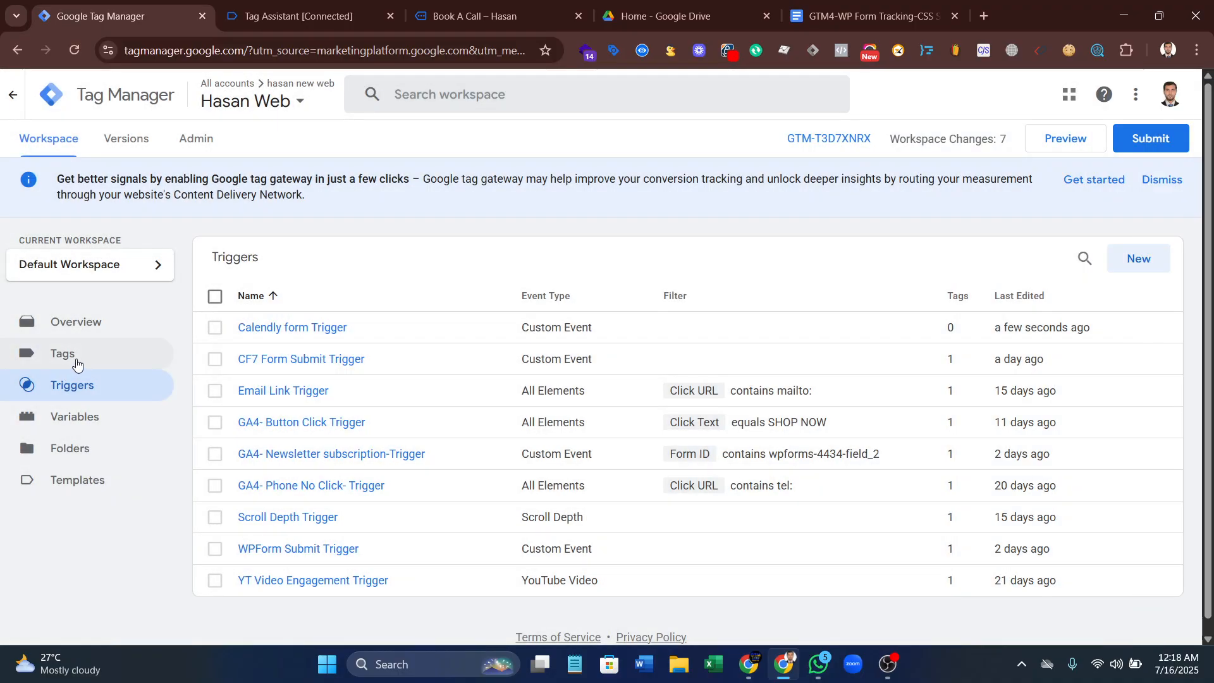
# - Start a new tag with the type Google Analytics: GA4 Event
pyautogui.click(155, 364)
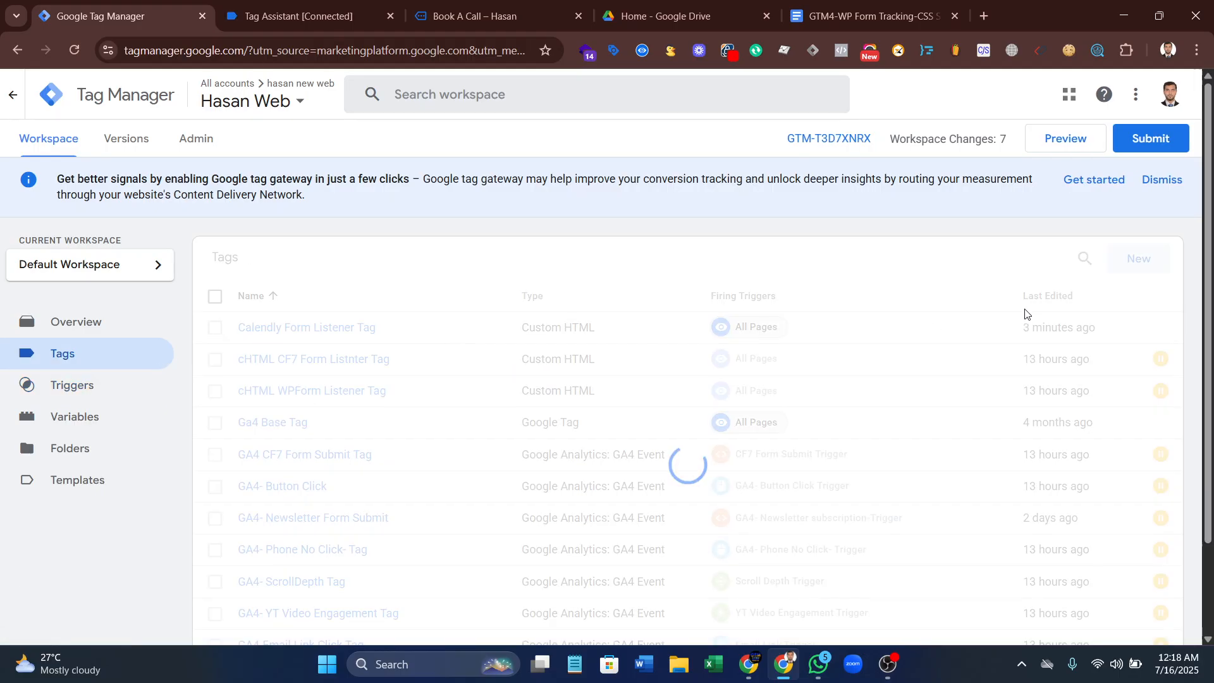
pyautogui.click(1138, 259)
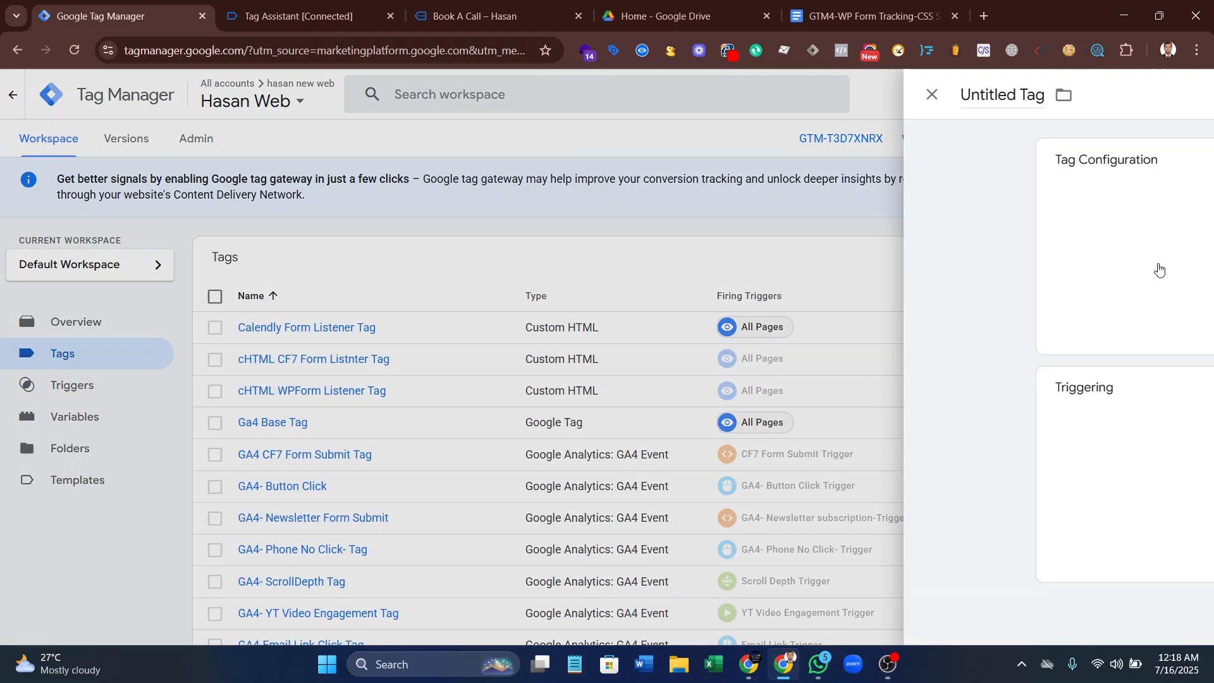
pyautogui.click(833, 273)
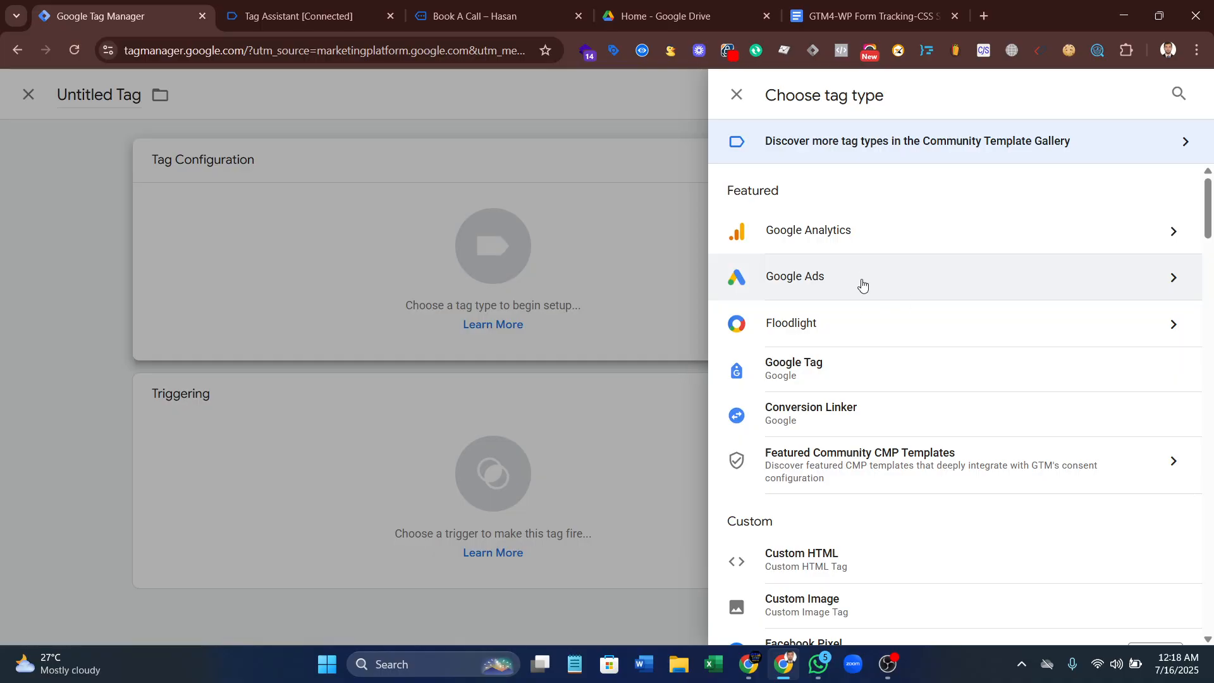
pyautogui.click(870, 239)
pyautogui.click(913, 255)
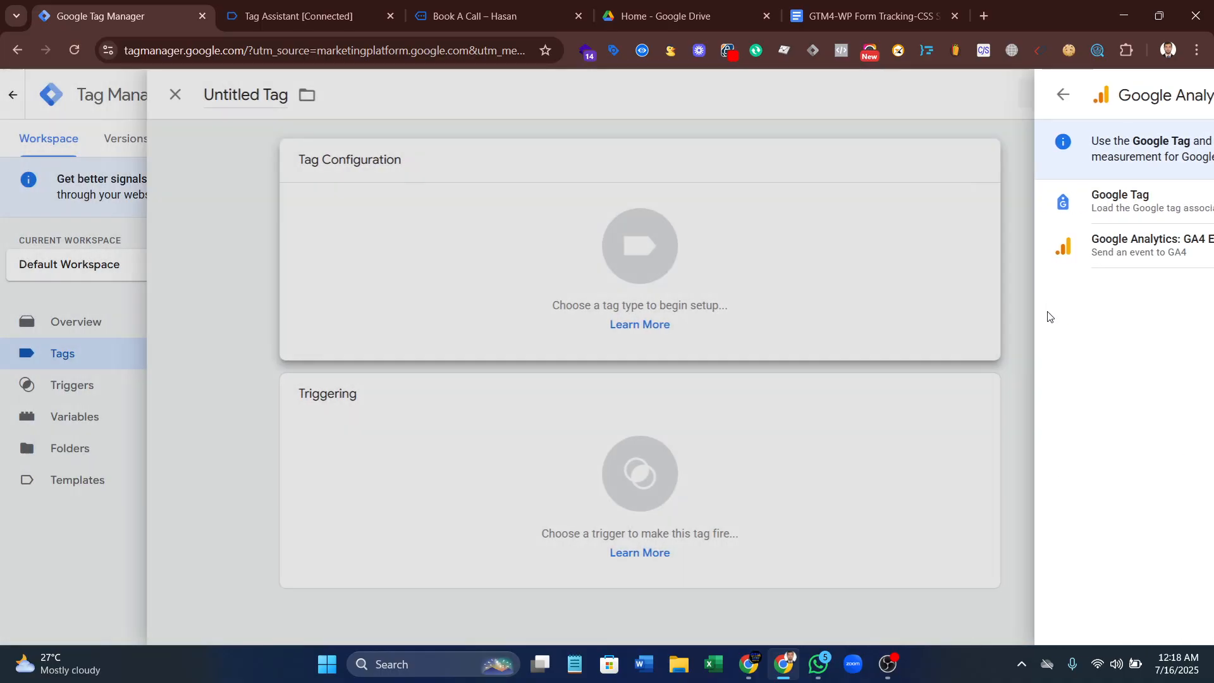
# - Set the tag's Measurement ID to the GA4 Measurement ID variable
pyautogui.click(585, 325)
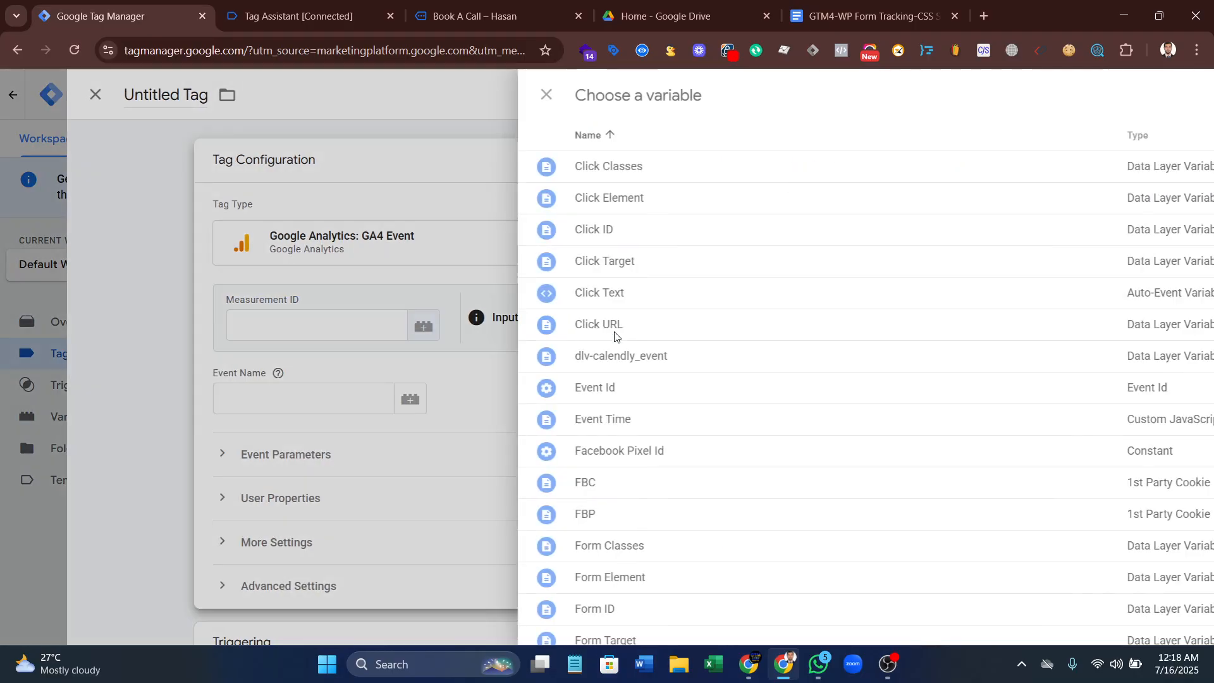
pyautogui.scroll(-5, 544, 450)
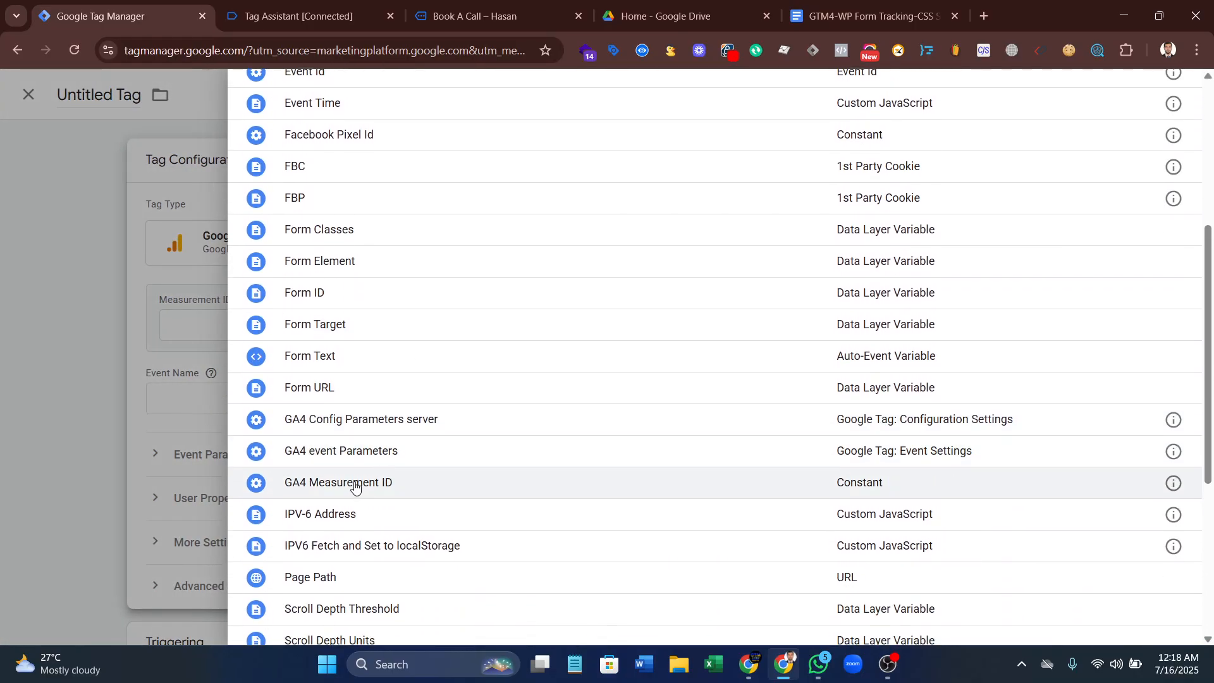
pyautogui.click(354, 484)
# - Set the tag's Event Name to calendly_{{dlv-calendly_event}}, using the data layer variable after the calendly_ prefix
pyautogui.click(398, 397)
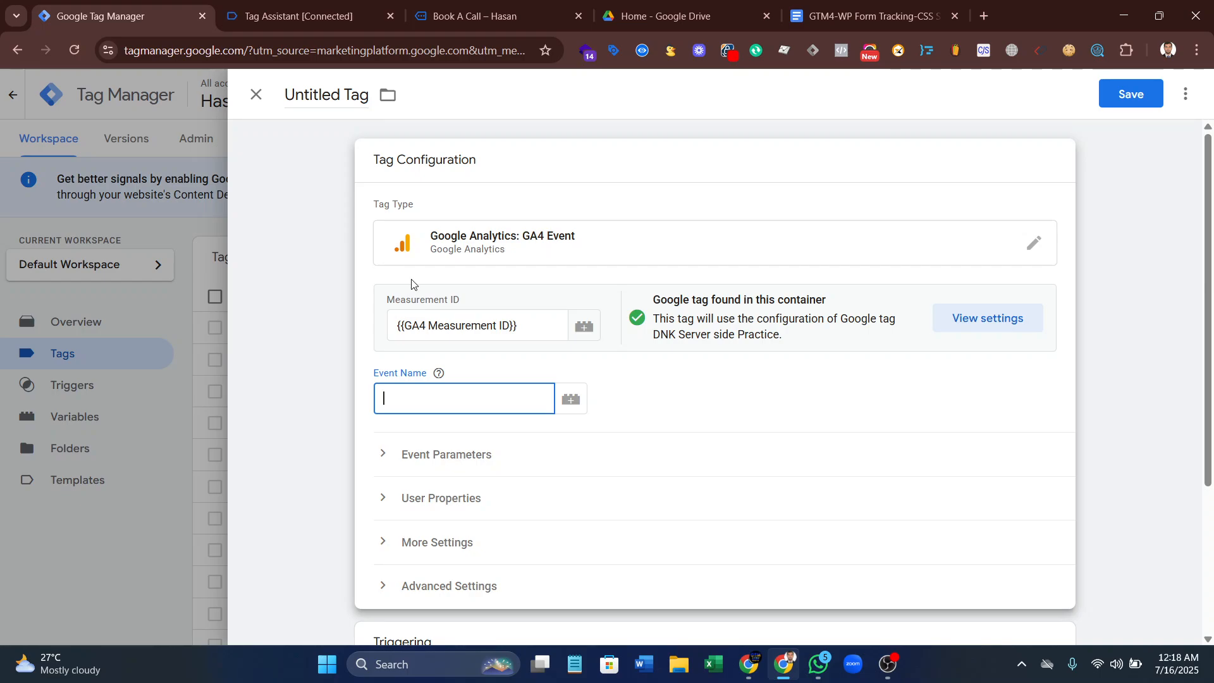
pyautogui.write('calendly_{{')
pyautogui.scroll(-4, 450, 469)
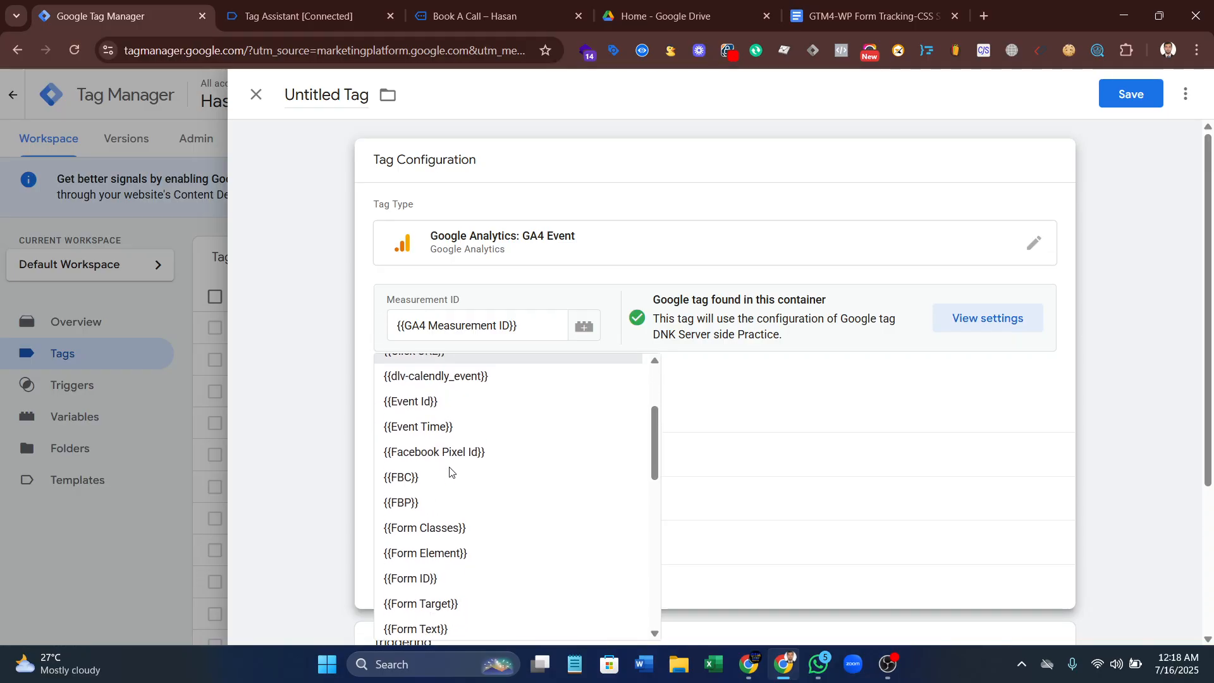
pyautogui.scroll(3, 455, 480)
pyautogui.scroll(-10, 434, 400)
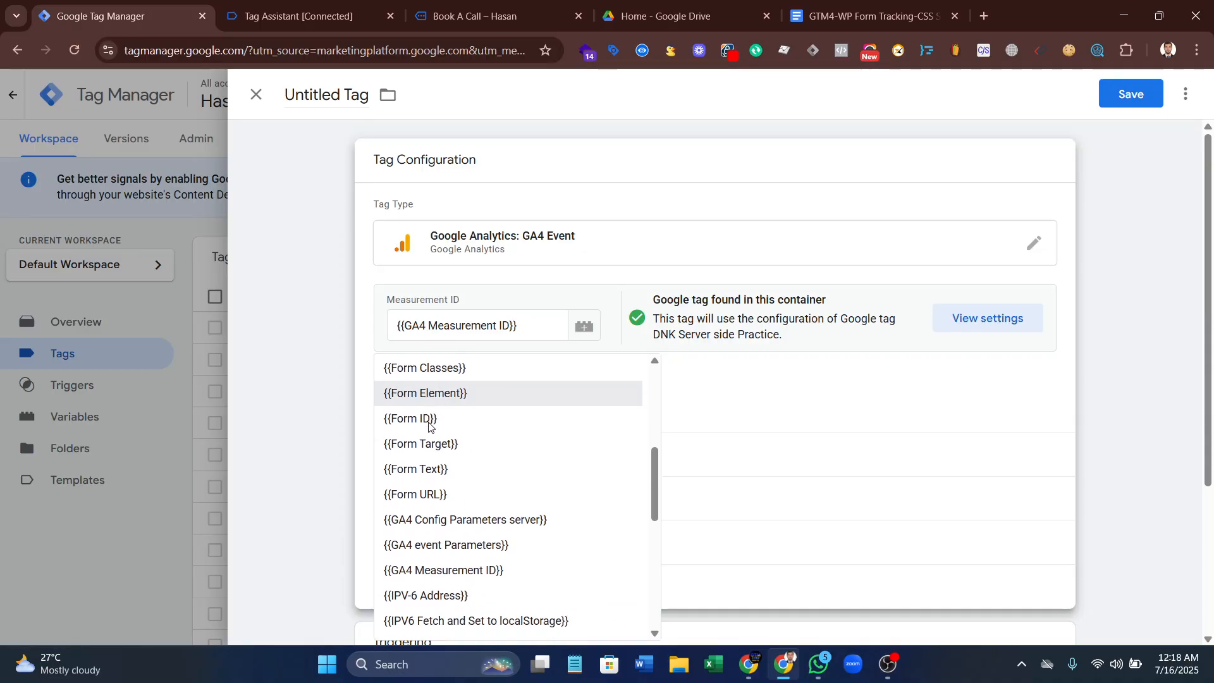
pyautogui.scroll(12, 437, 511)
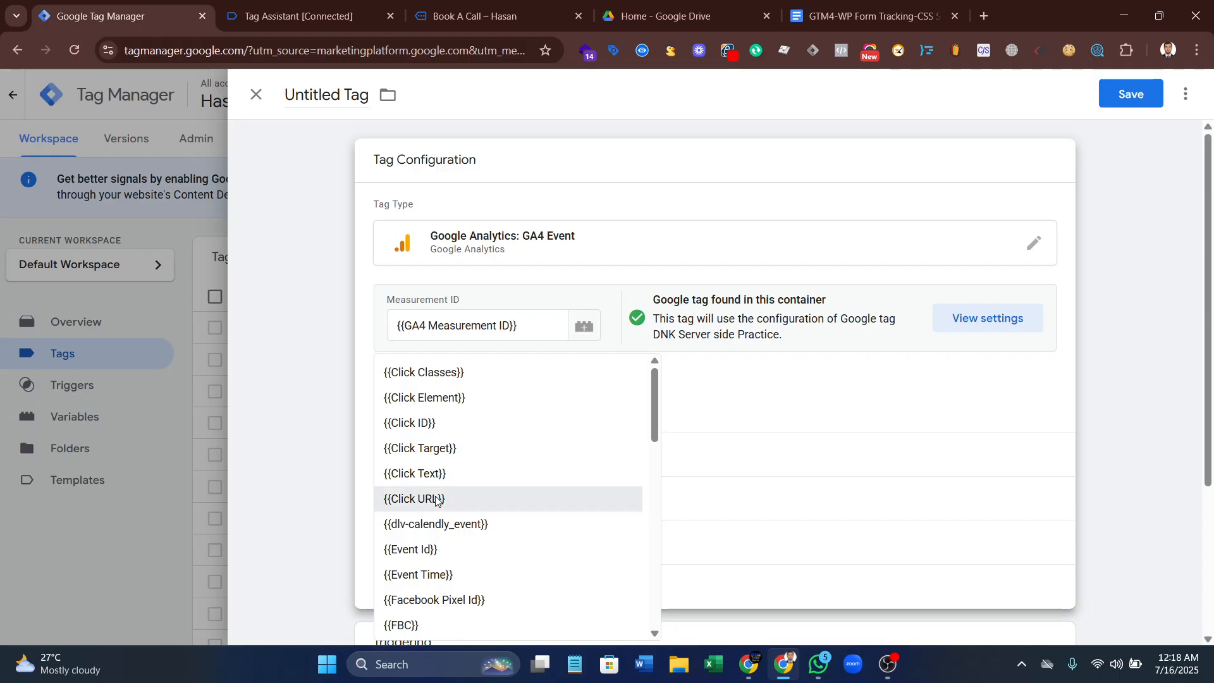
pyautogui.click(447, 523)
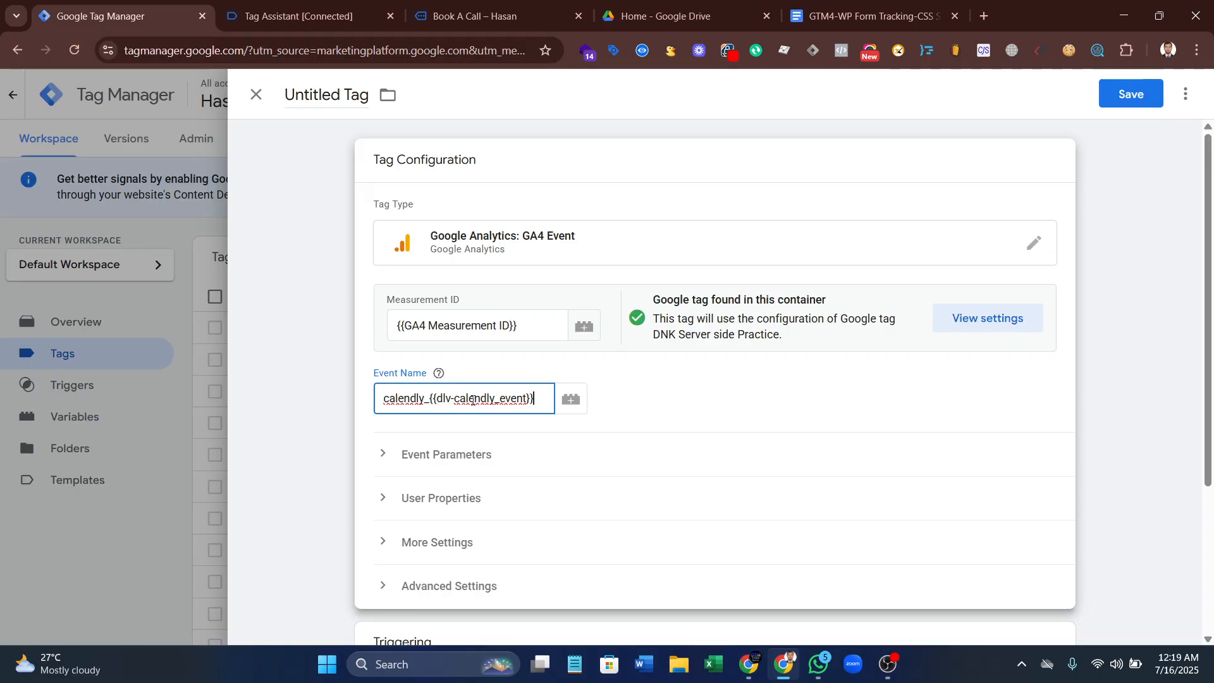
# - Examine the calendly_event values of calendly events 9 and 16 in Tag Assistant, and return to the tag in Tag Manager
pyautogui.click(297, 16)
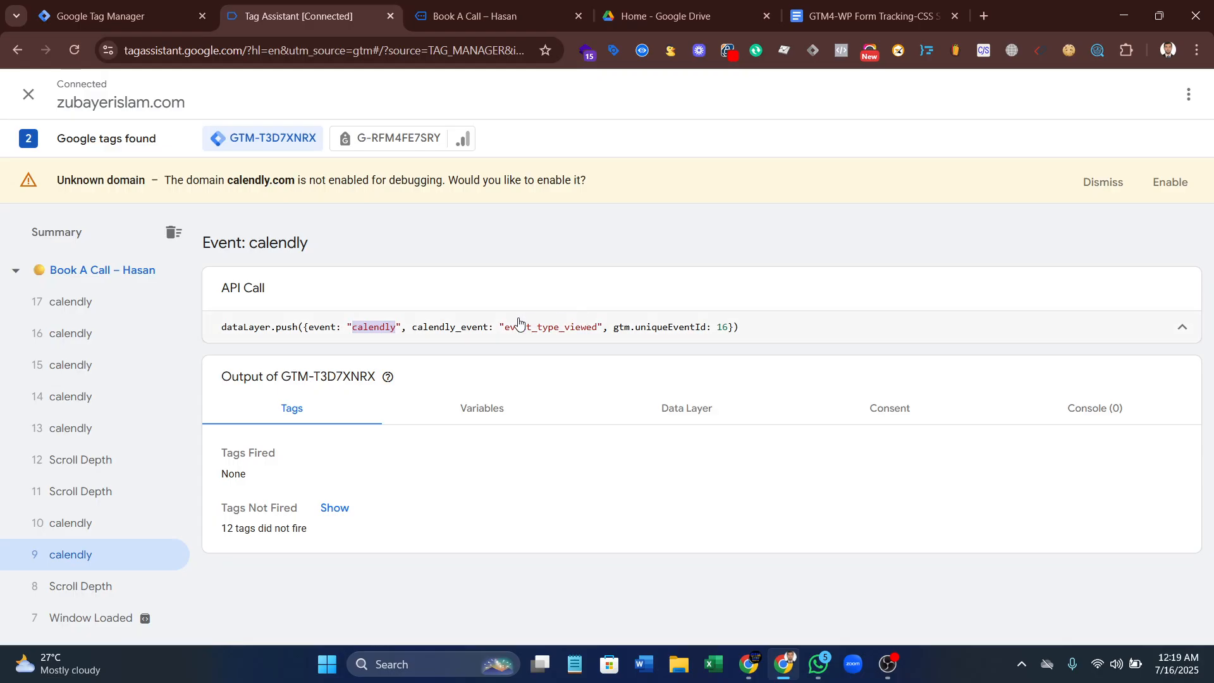
pyautogui.moveTo(508, 325); pyautogui.dragTo(595, 343)
pyautogui.click(95, 335)
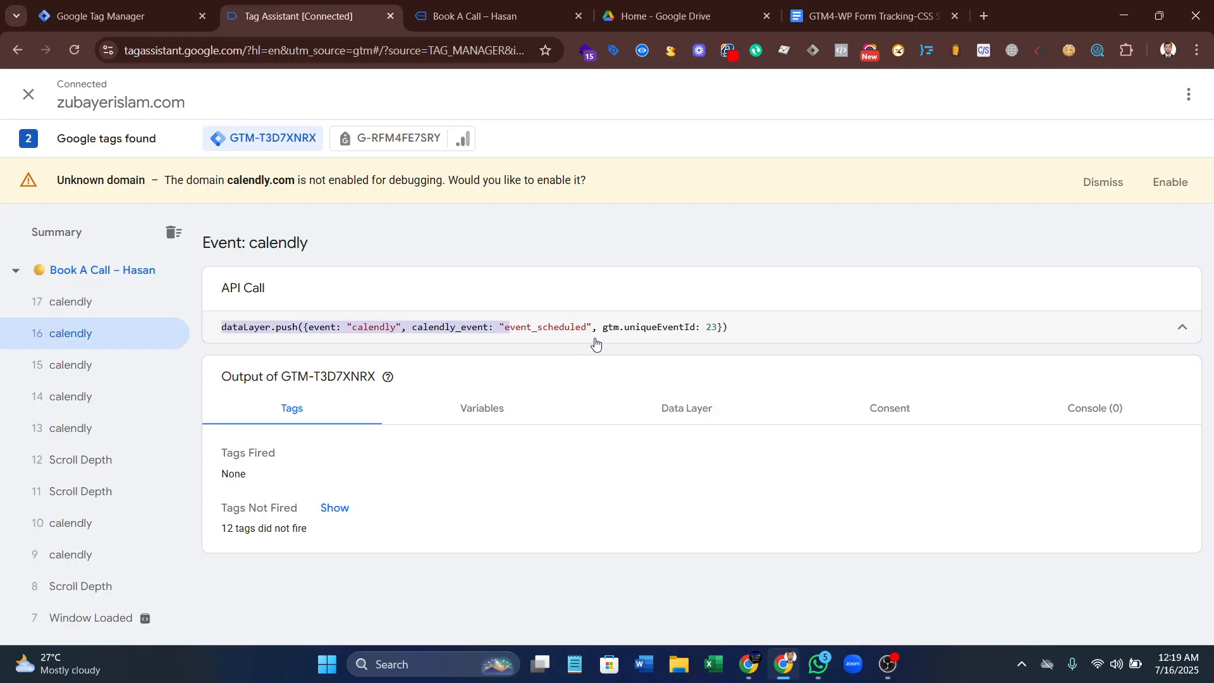
pyautogui.click(569, 332)
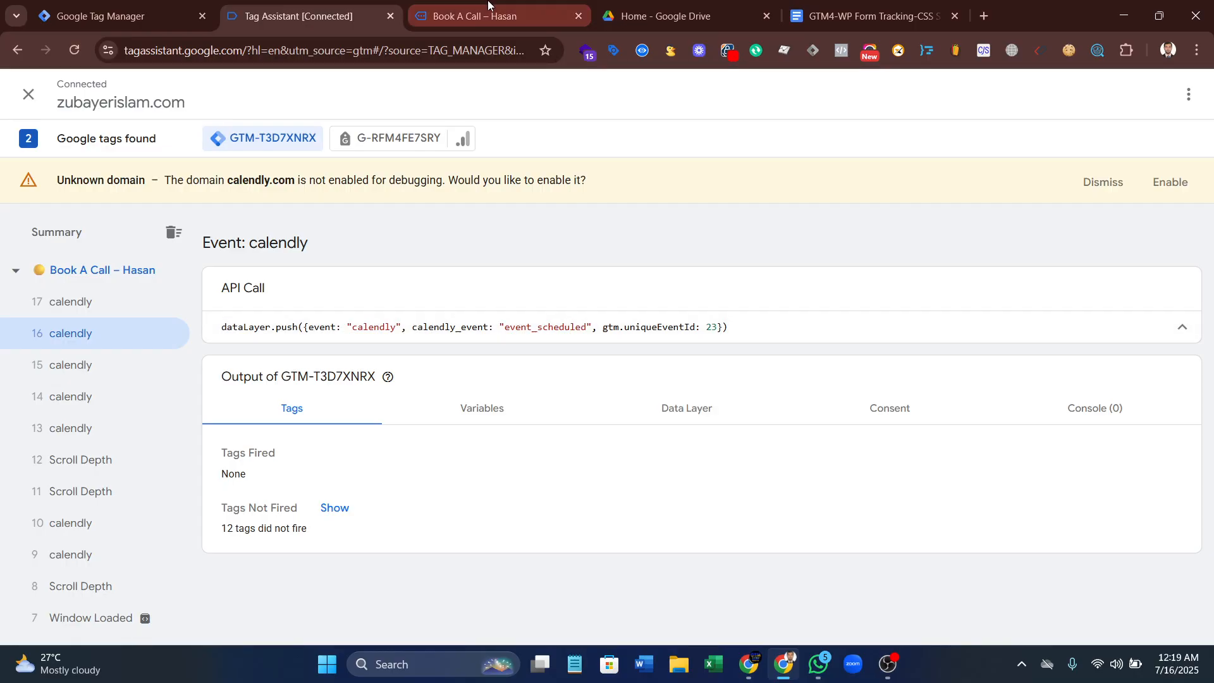
pyautogui.hotkey('ctrl', 'shift', 'Tab')
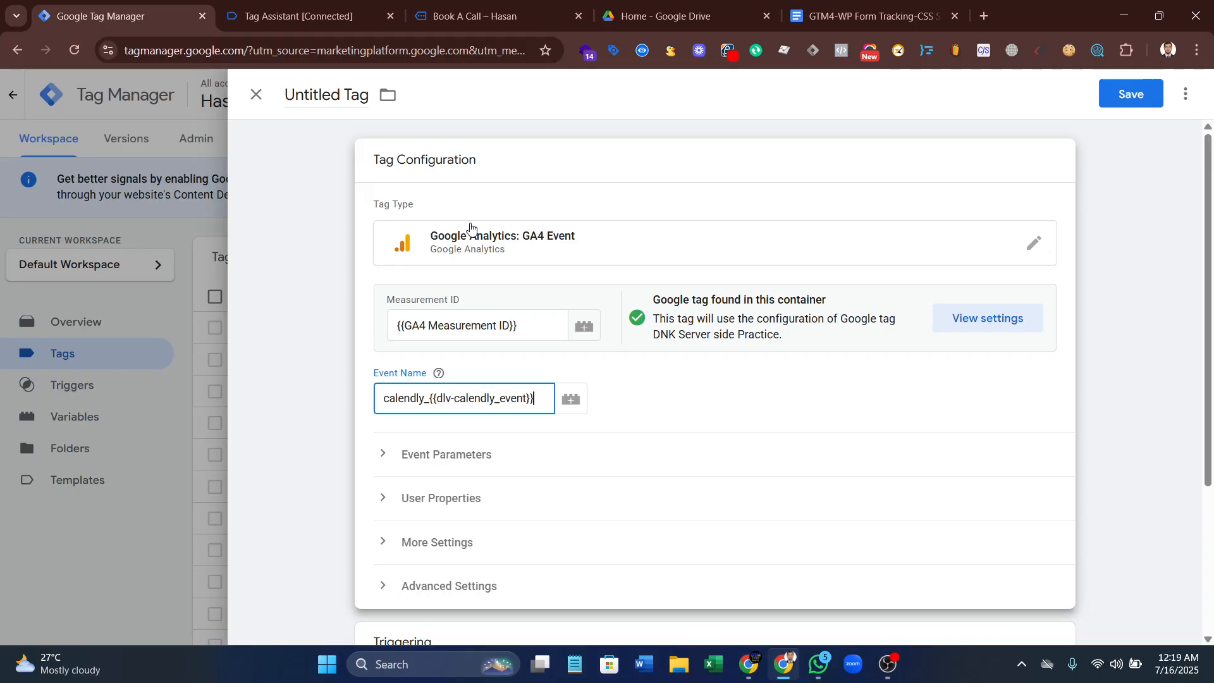
# - Name the new tag GA4- Calendly Form Tag
pyautogui.doubleClick(340, 98)
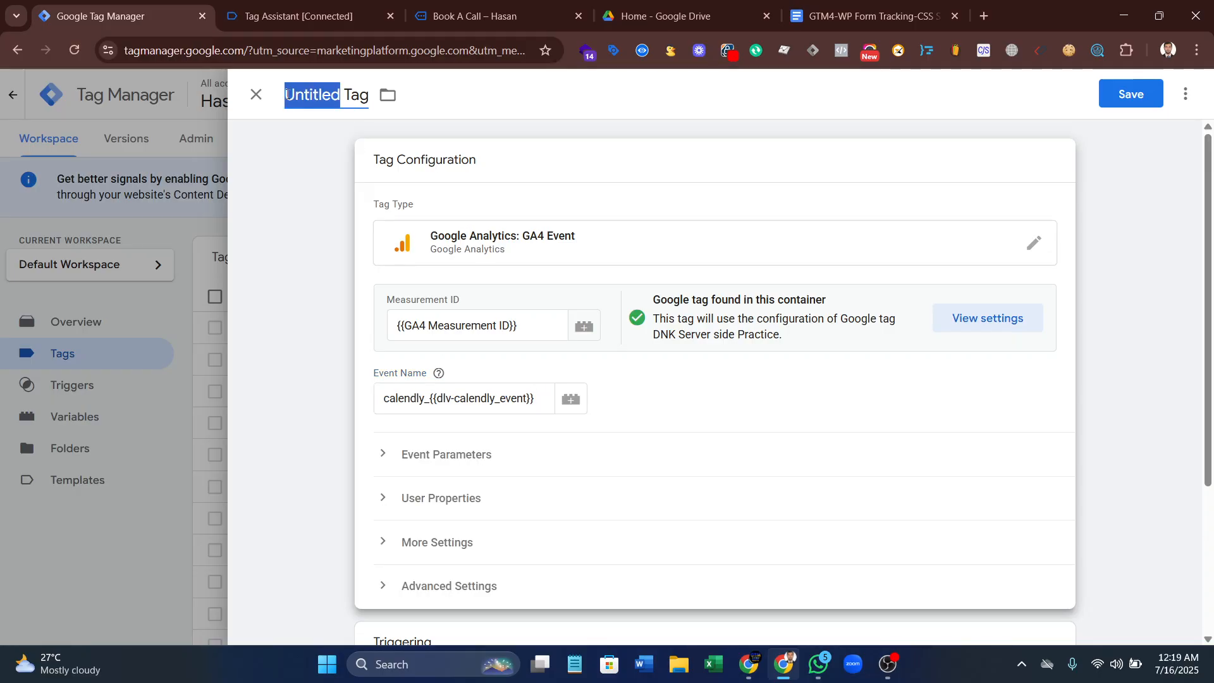
pyautogui.write('GA')
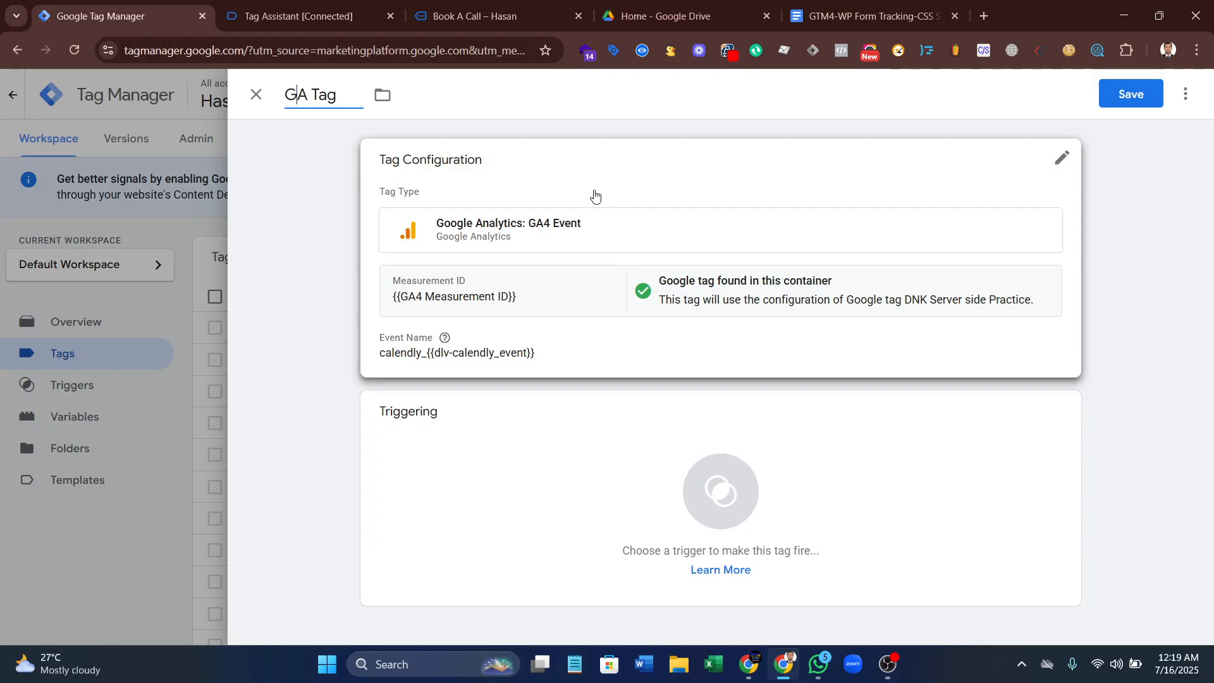
pyautogui.write('4')
pyautogui.write('- Ca')
pyautogui.write('lendly F')
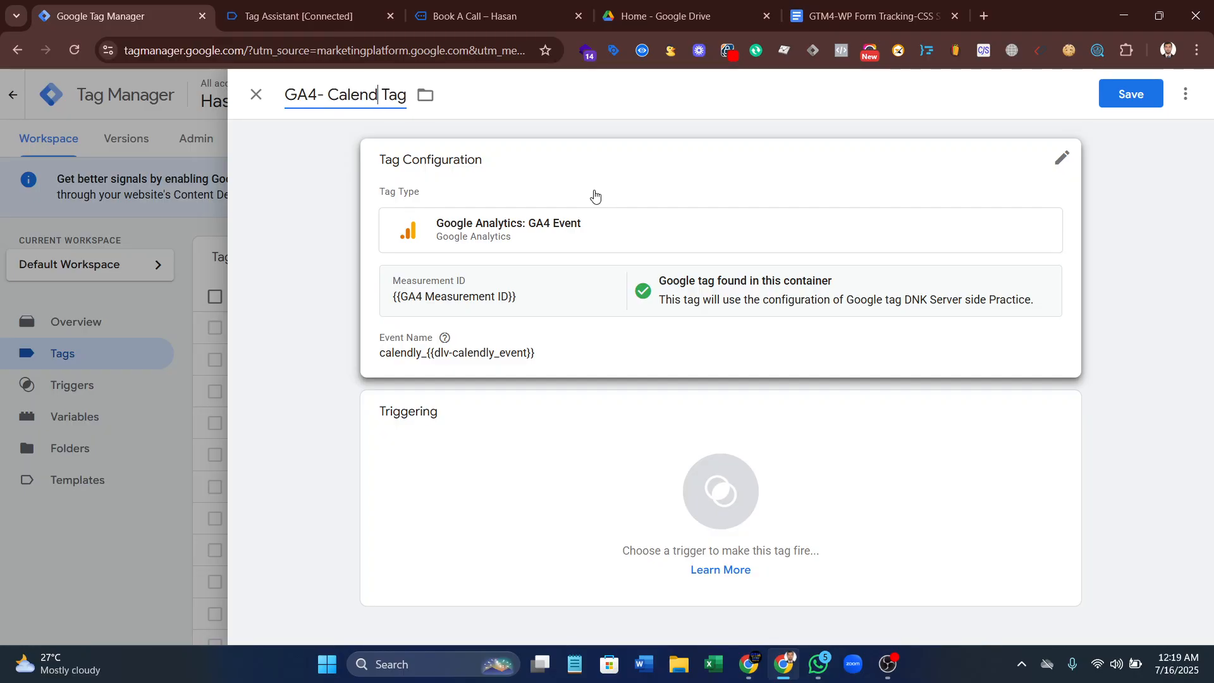
pyautogui.write('orm')
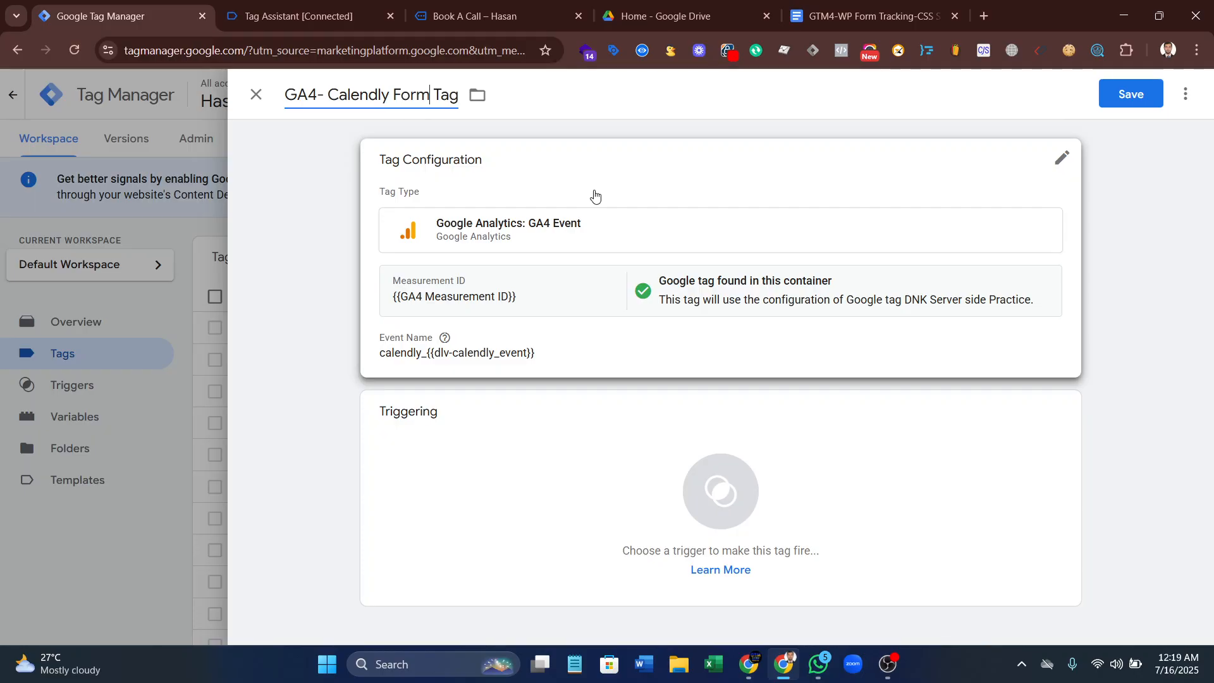
pyautogui.write(' Su')
pyautogui.write('bmit')
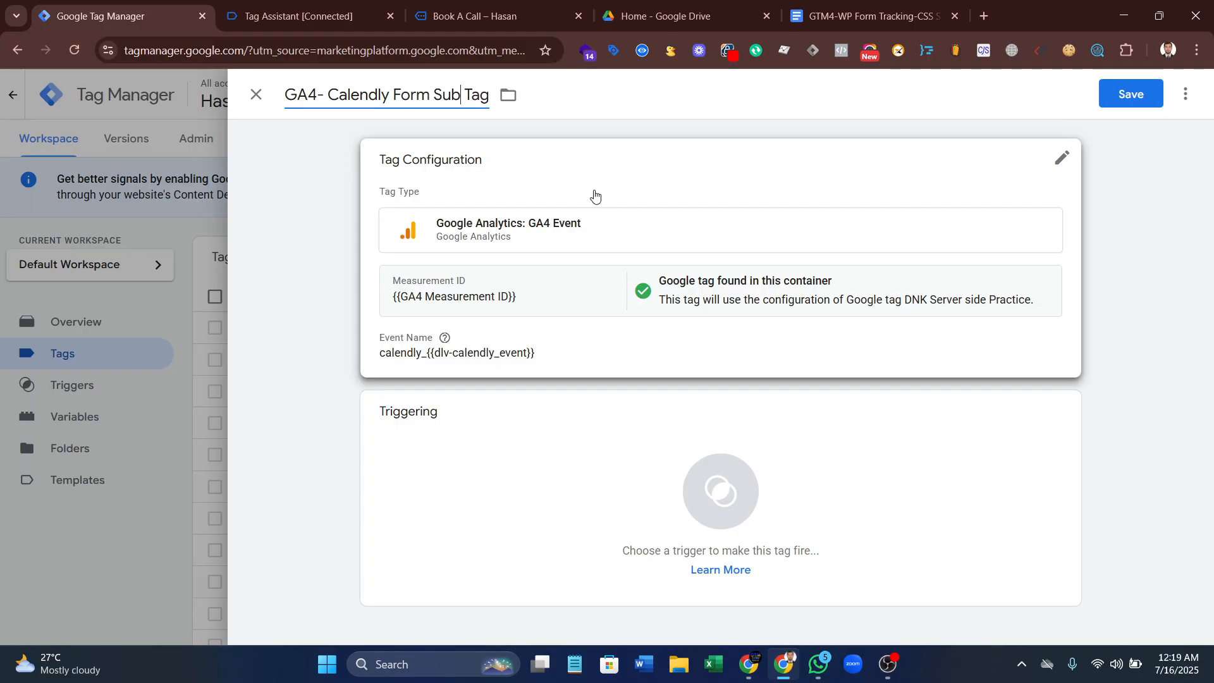
pyautogui.press('BackSpace')
pyautogui.press('BackSpace')
pyautogui.press('BackSpace')
pyautogui.press('BackSpace')
pyautogui.press('BackSpace')
pyautogui.press('BackSpace')
pyautogui.press('BackSpace')
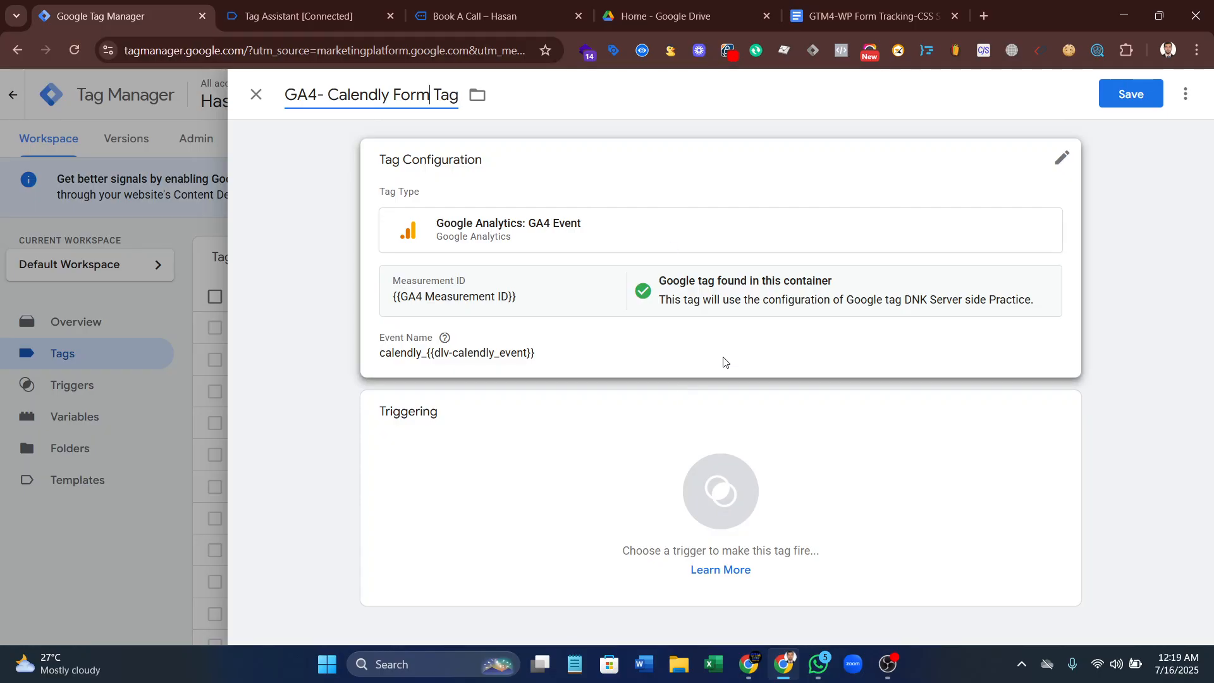
# - Add Calendly form Trigger as the tag's firing trigger and save the tag
pyautogui.click(722, 512)
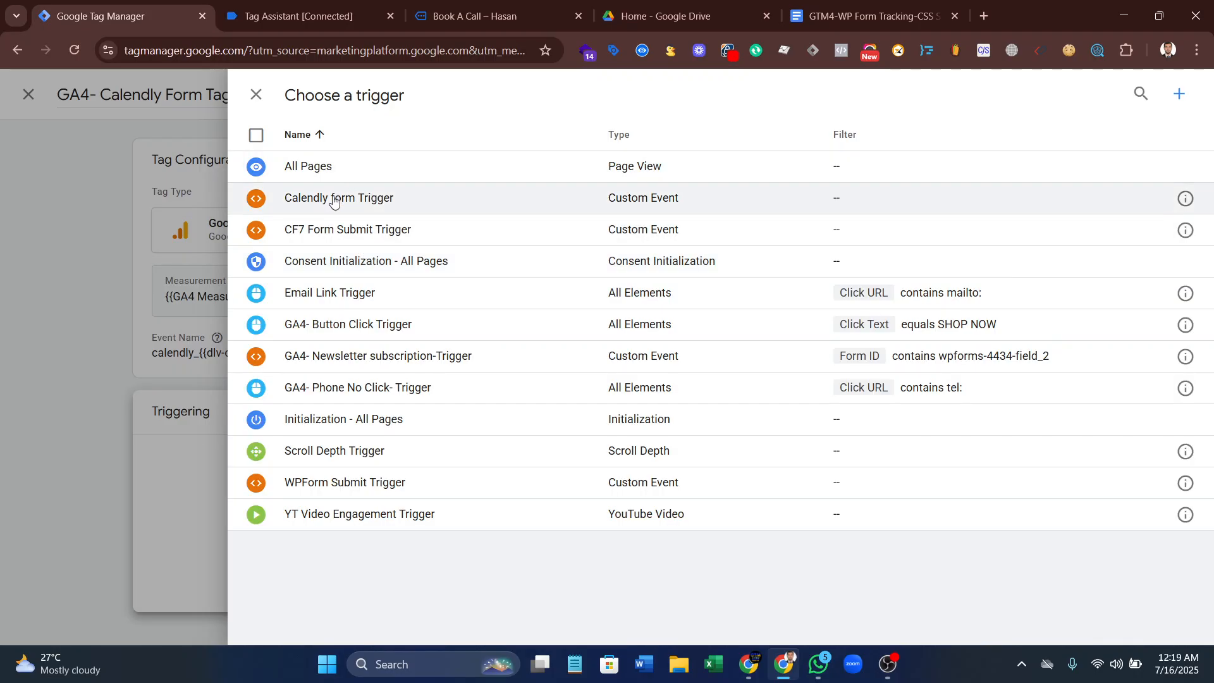
pyautogui.click(371, 195)
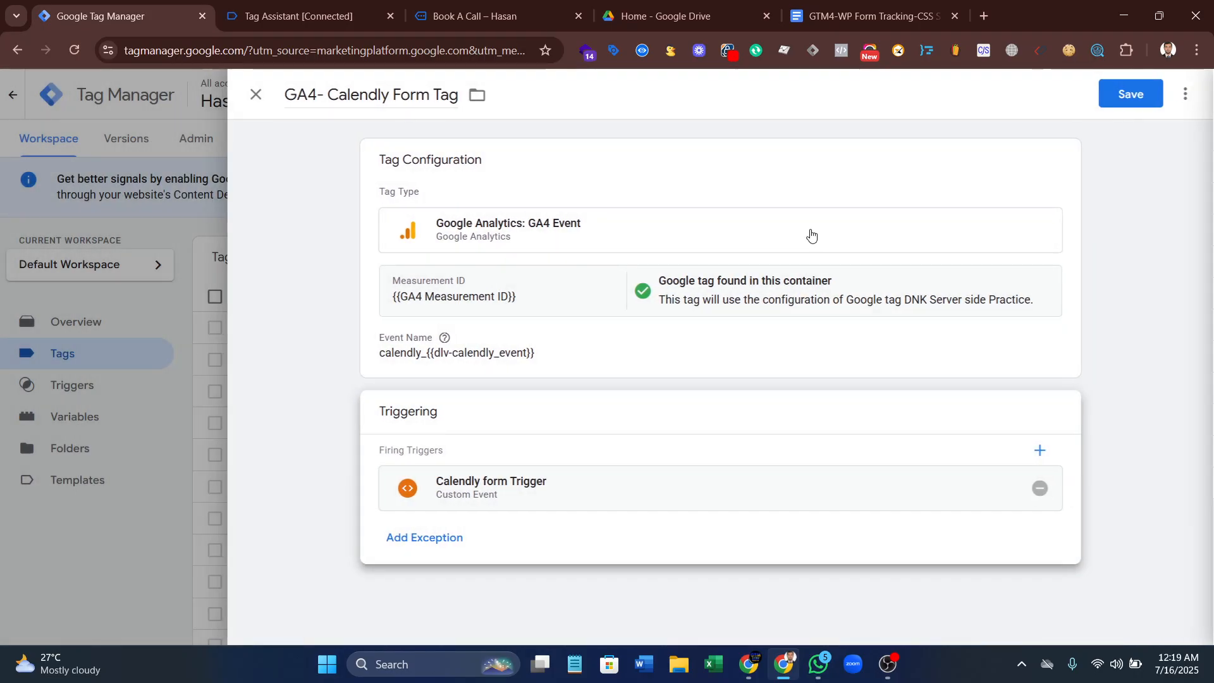
pyautogui.click(1130, 93)
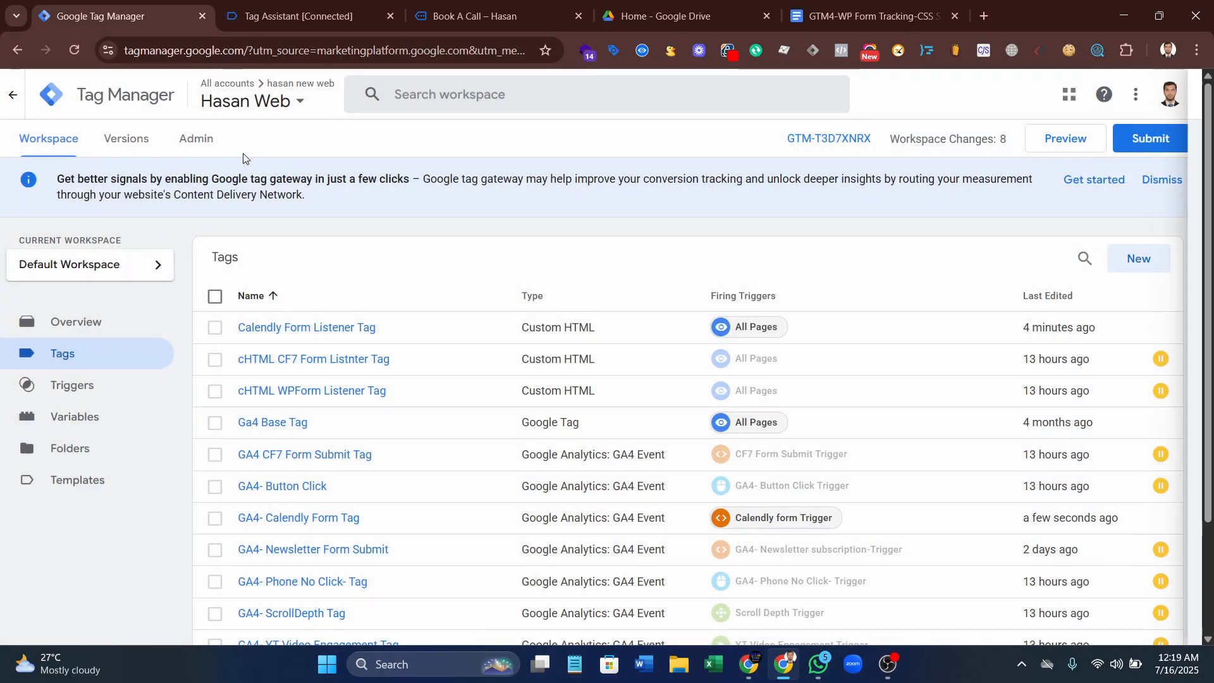
# - Start preview mode, continue into the connected debug session, and load the Calendly calendar on the Book A Call page
pyautogui.click(1062, 151)
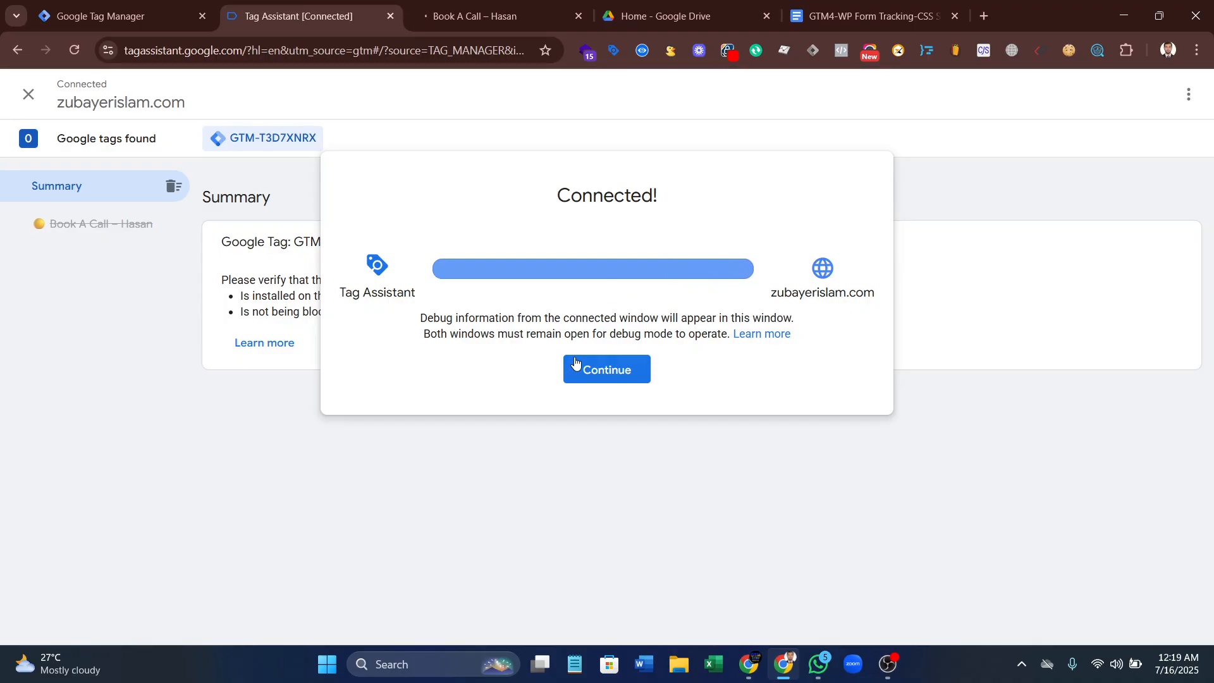
pyautogui.click(604, 382)
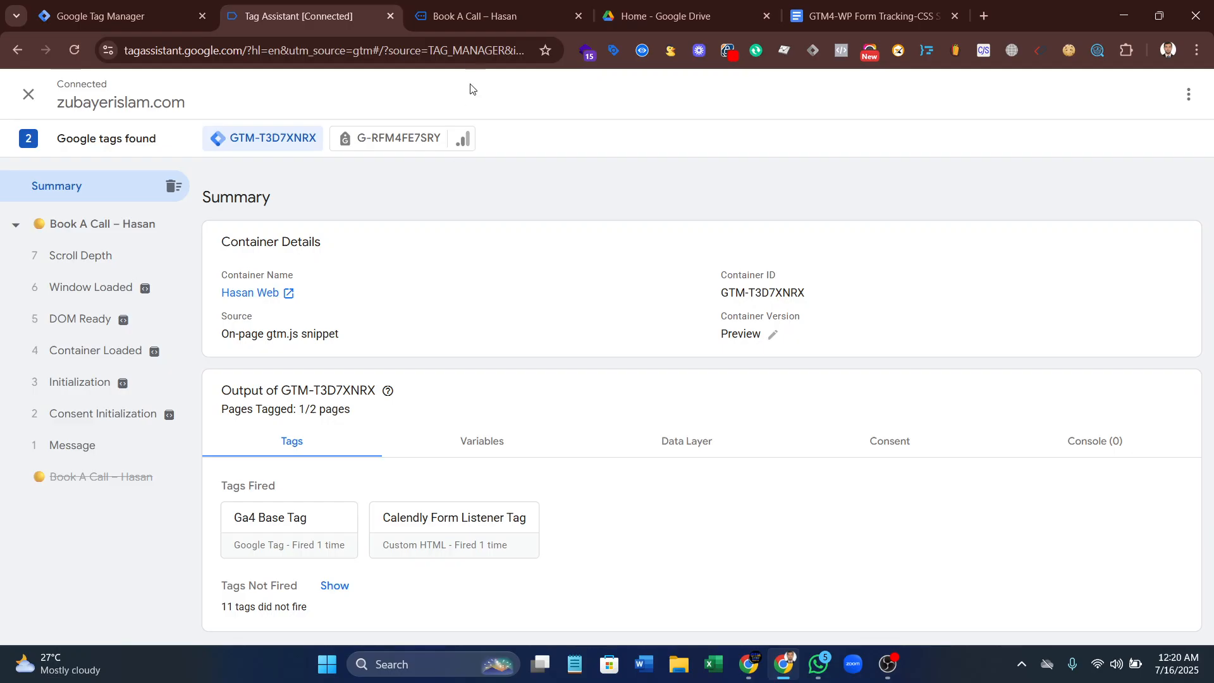
pyautogui.click(476, 15)
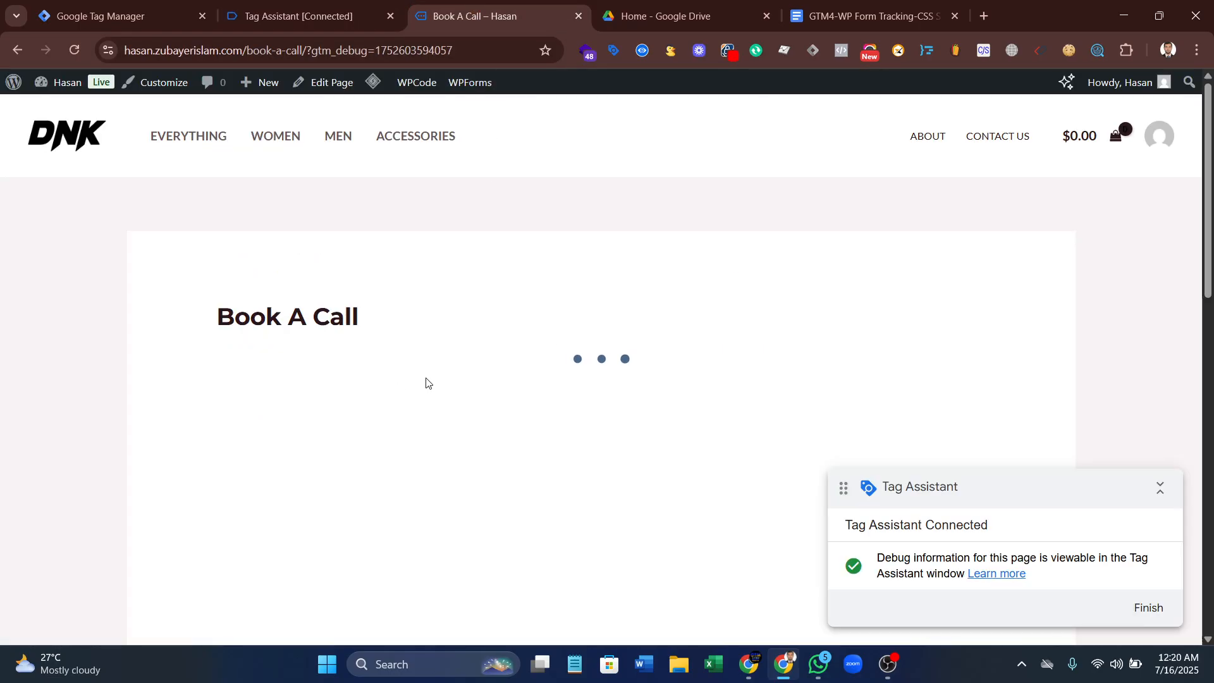
pyautogui.scroll(-5, 499, 344)
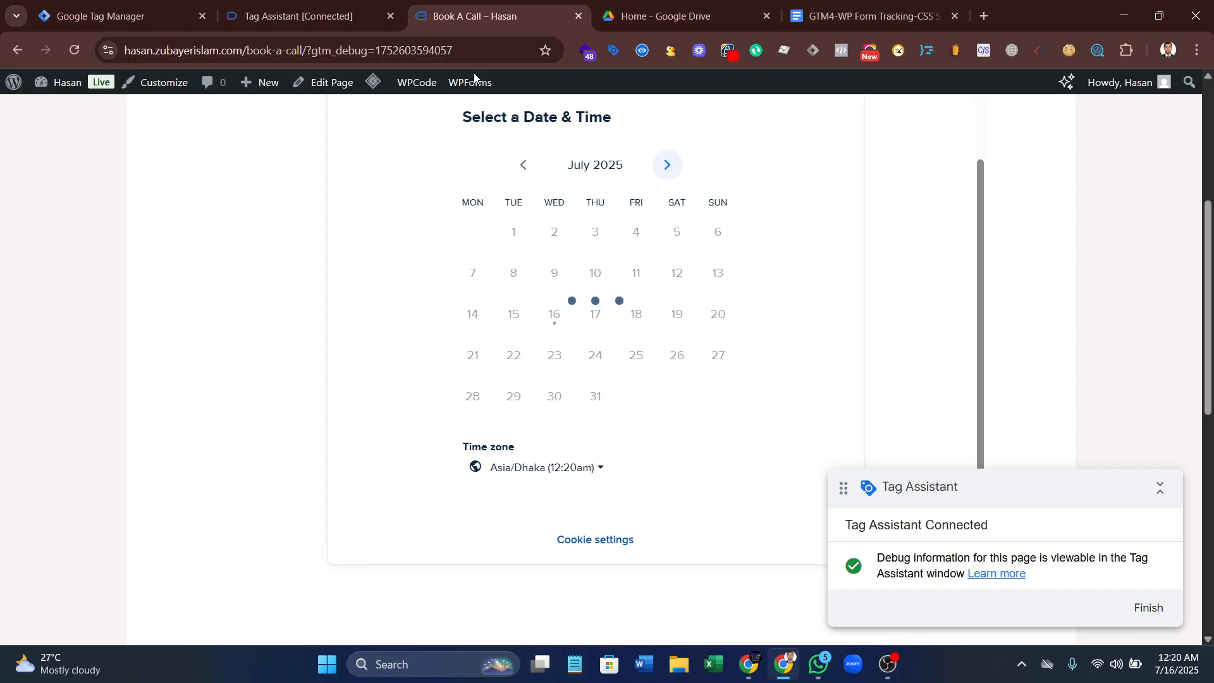
# - Check the fired tags for the Book A Call page in the Tag Assistant summary
pyautogui.click(293, 3)
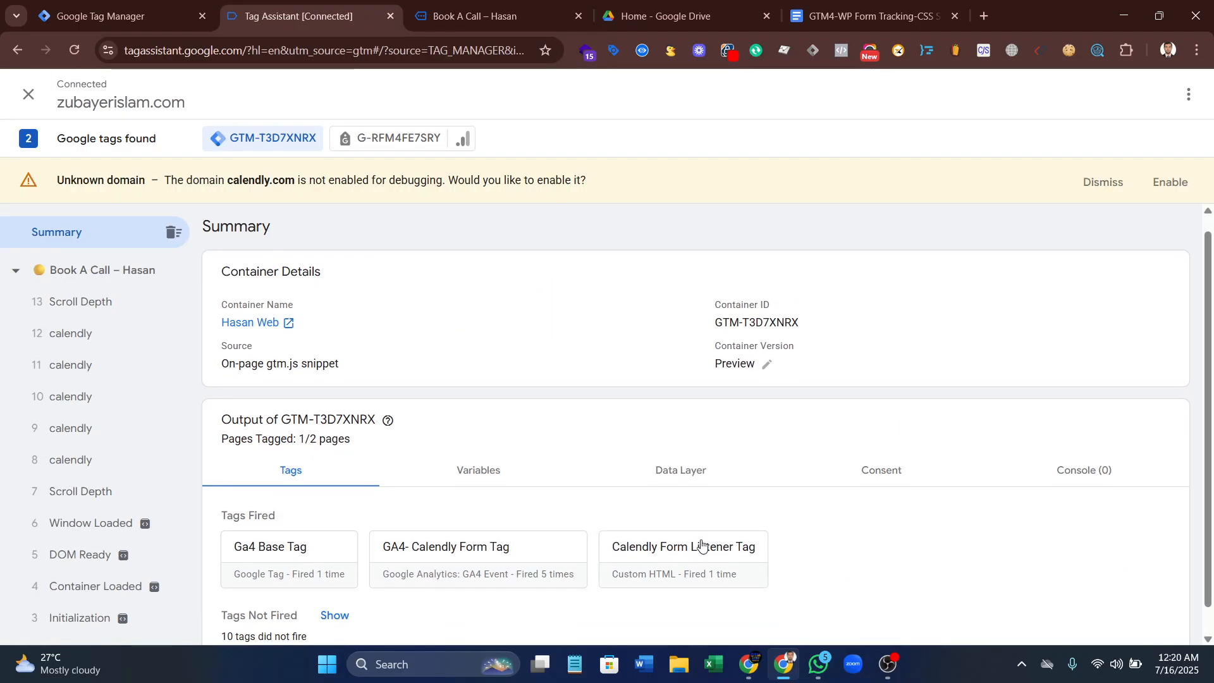
pyautogui.scroll(-1, 633, 538)
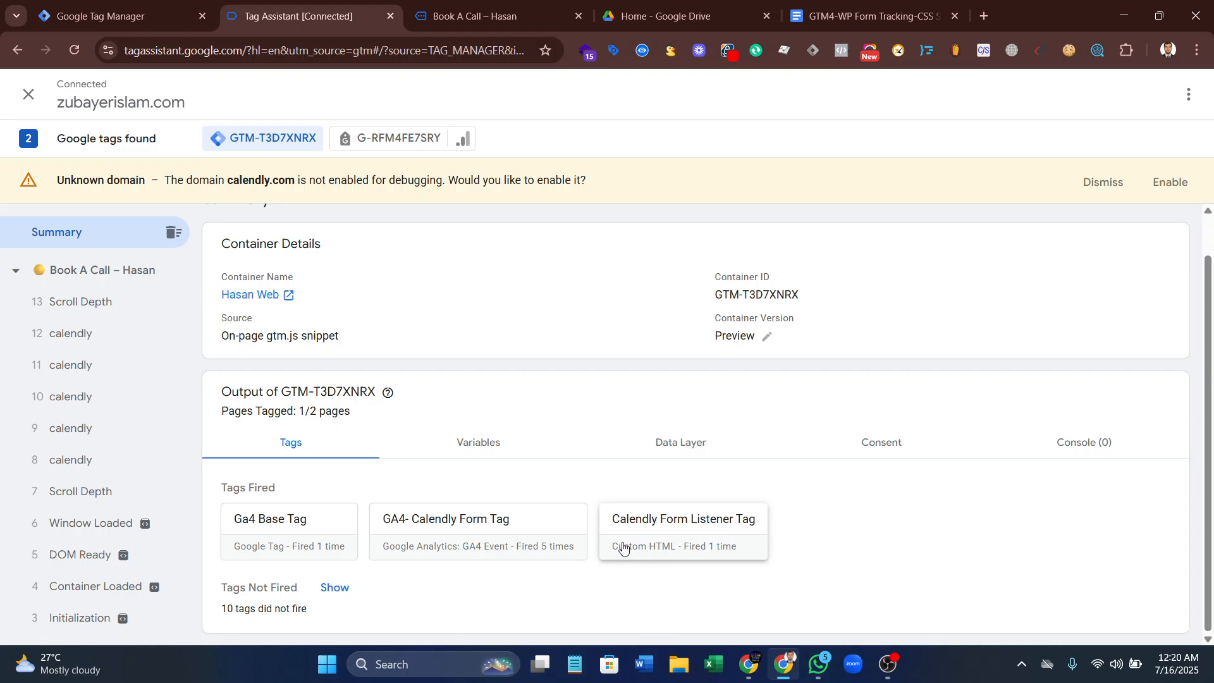
pyautogui.click(433, 7)
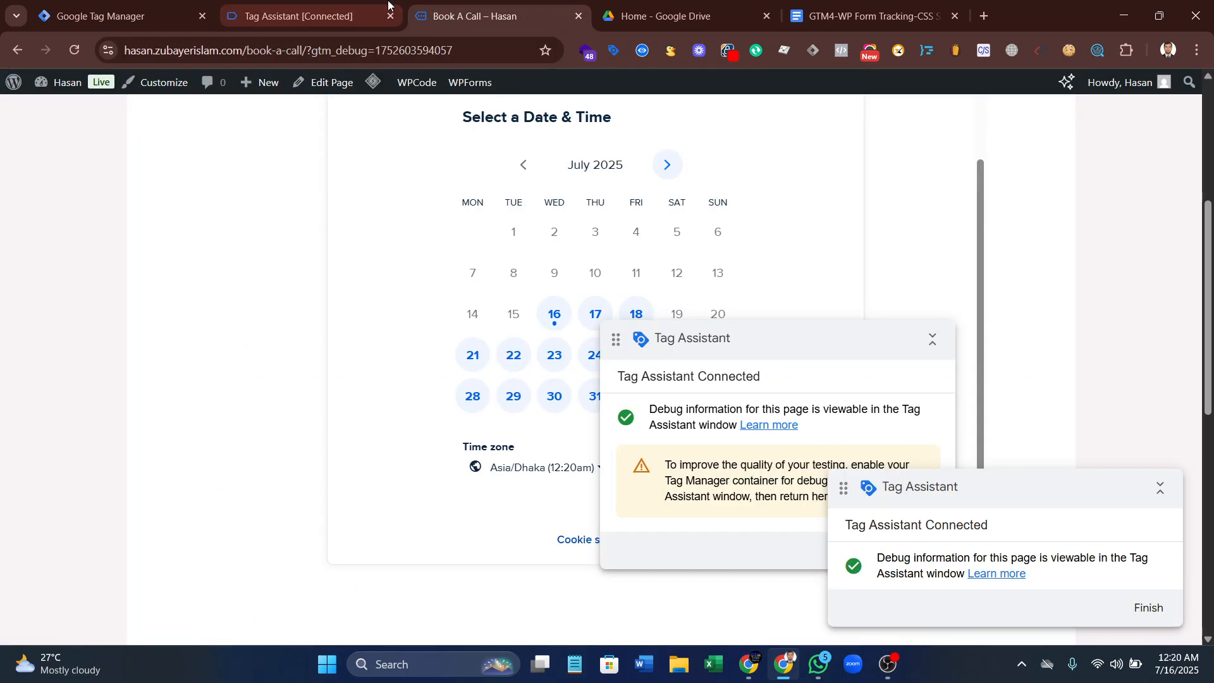
pyautogui.click(327, 5)
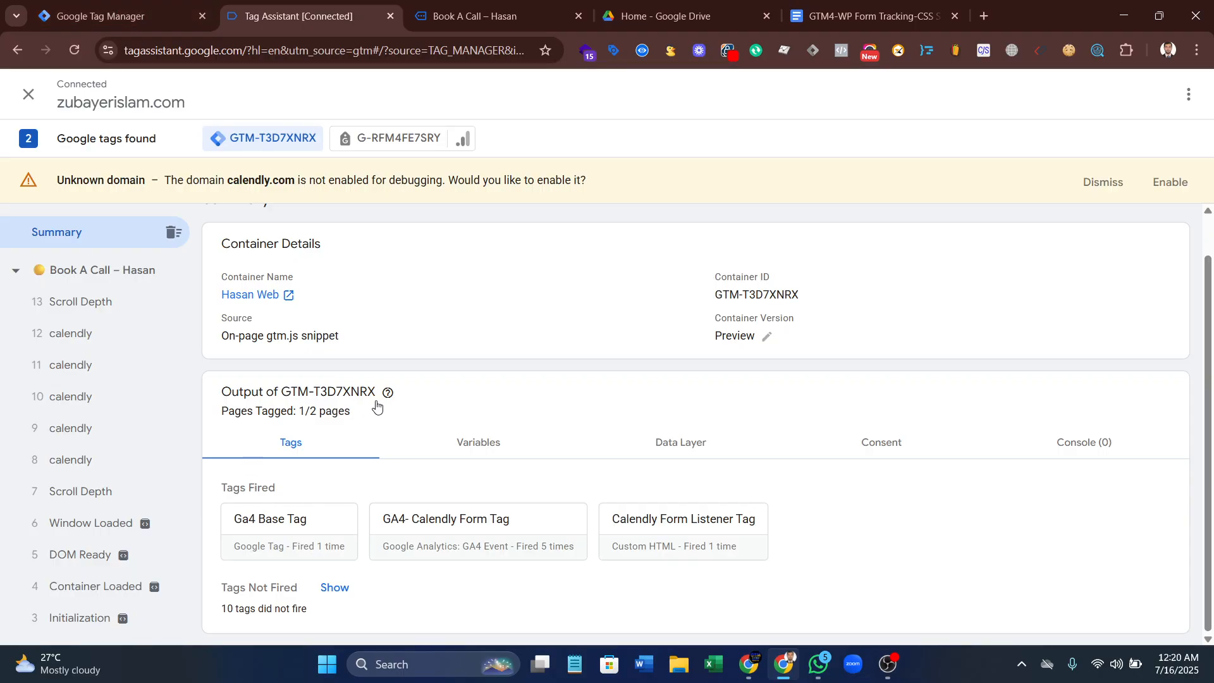
pyautogui.scroll(2, 297, 442)
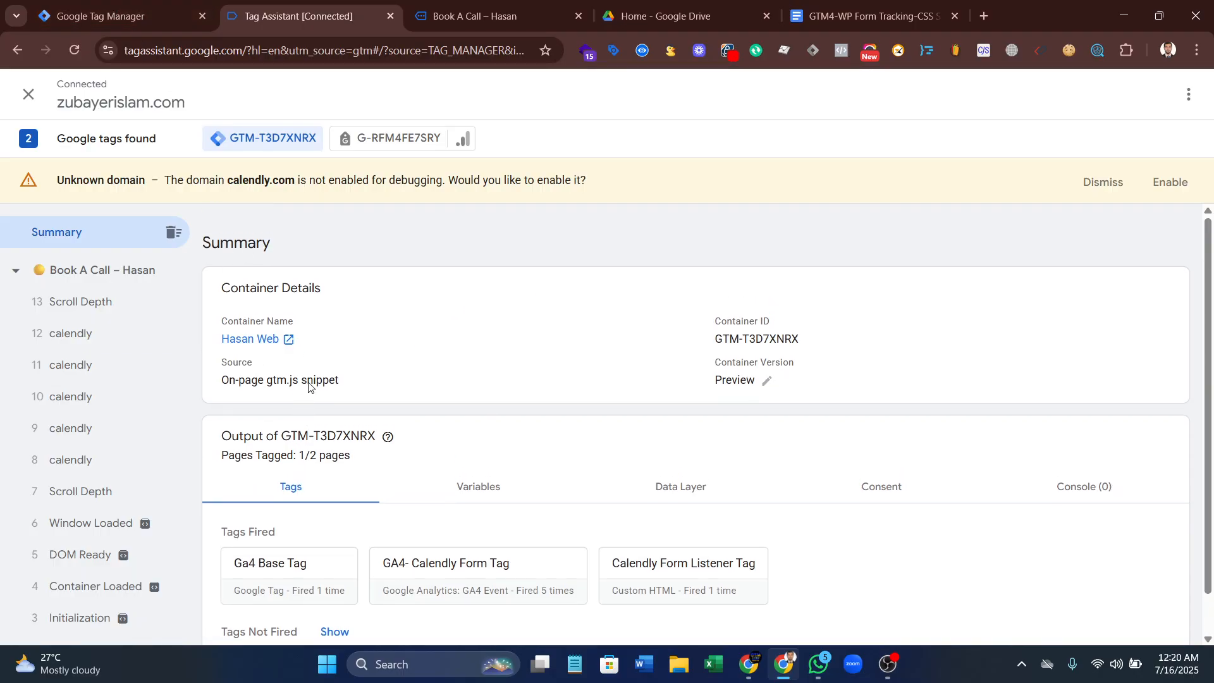
# - Examine the details of GA4- Calendly Form Tag and its sent hits, including calendly_event_type_viewed
pyautogui.click(504, 571)
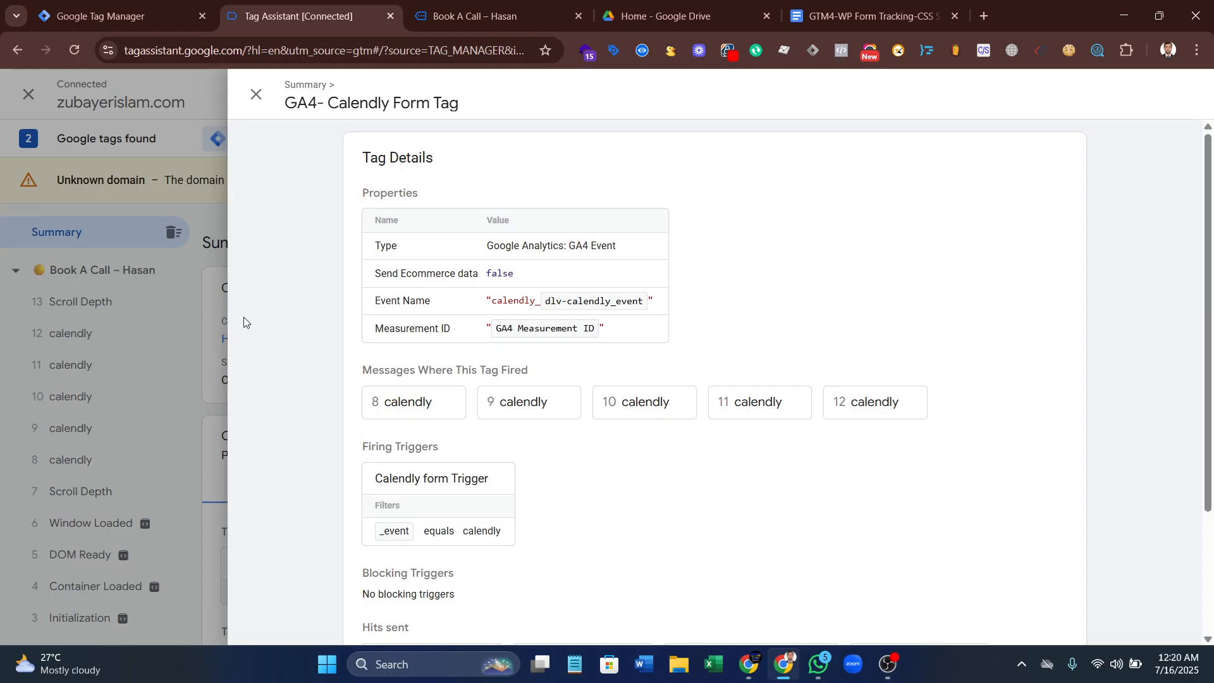
pyautogui.click(255, 94)
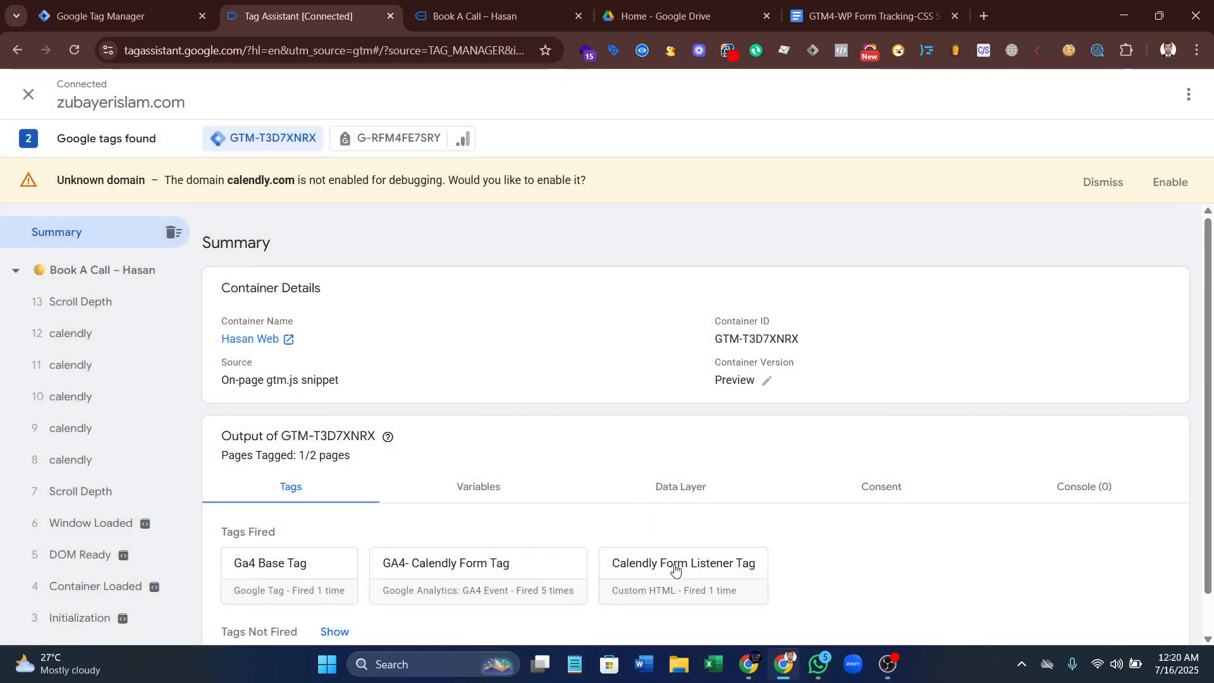
pyautogui.click(531, 572)
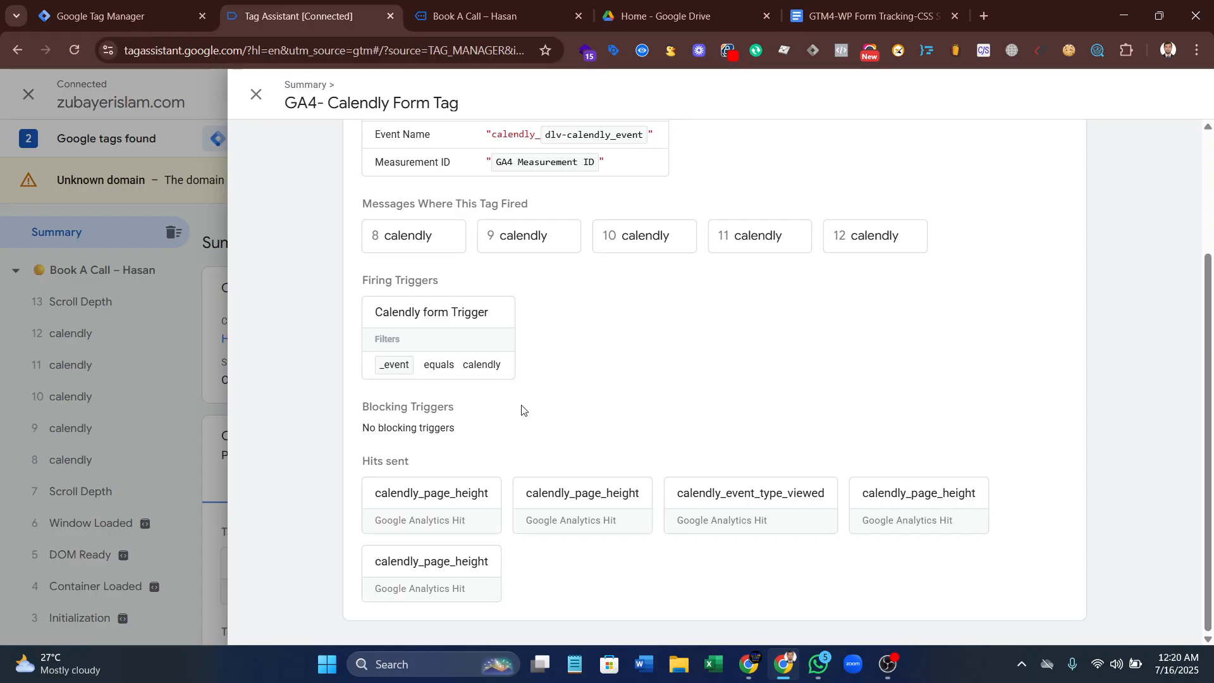
pyautogui.scroll(3, 590, 454)
pyautogui.scroll(-3, 590, 454)
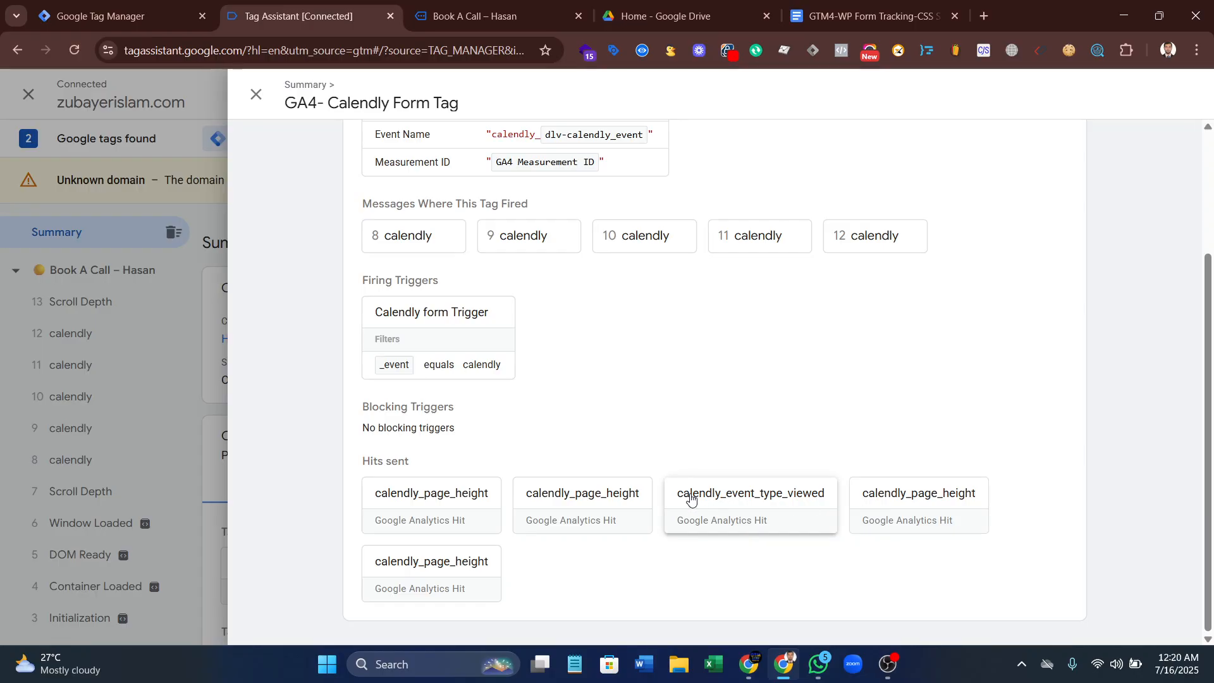
pyautogui.moveTo(733, 497); pyautogui.dragTo(828, 494)
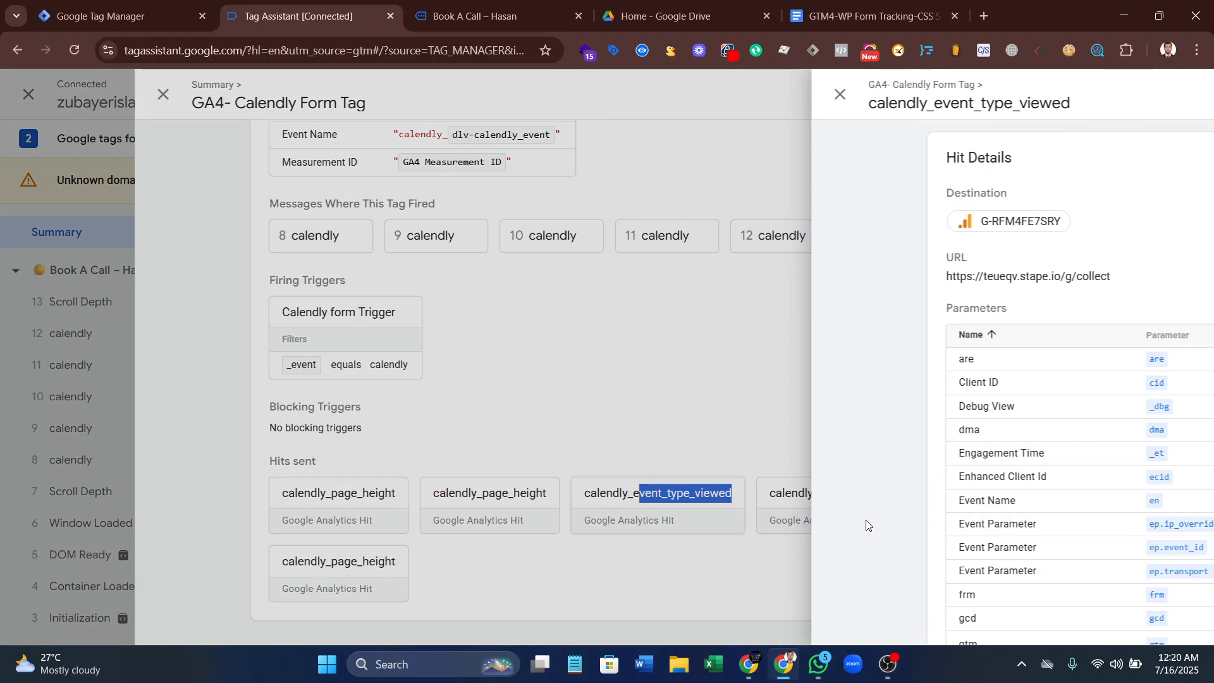
pyautogui.click(256, 93)
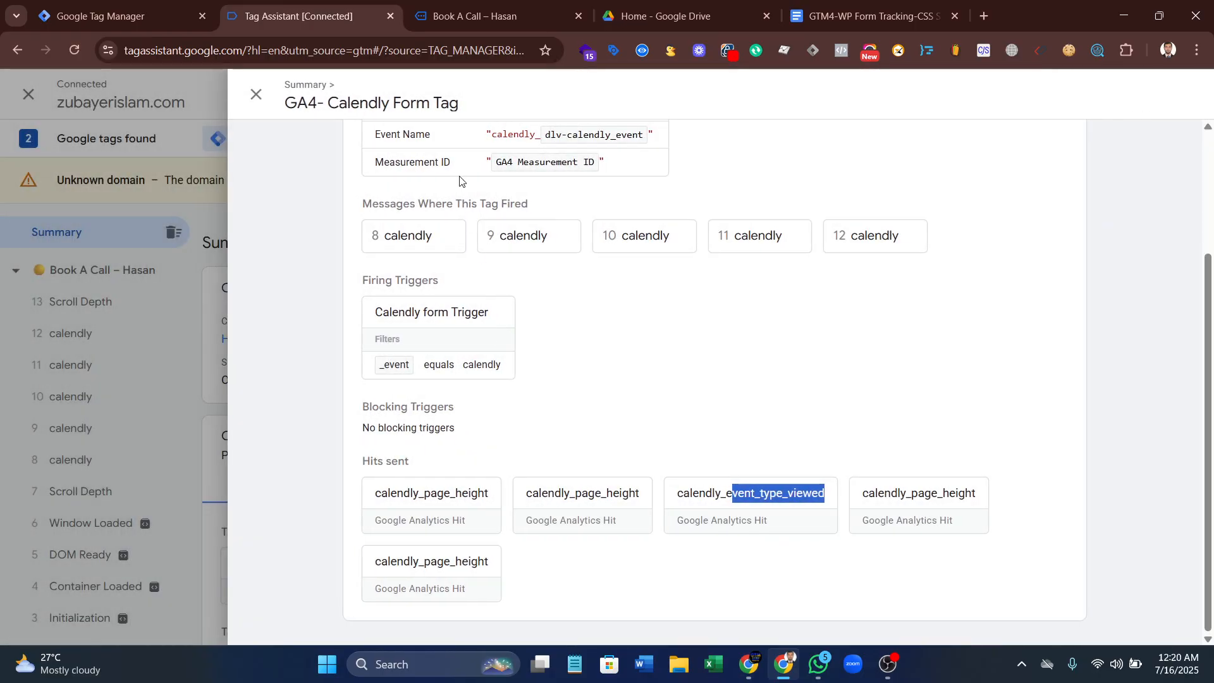
pyautogui.click(256, 93)
# - Select Thursday, July 31 at 11:30am in the Book A Call calendar, proceed to the details form, and check the fired tags in Tag Assistant
pyautogui.click(475, 16)
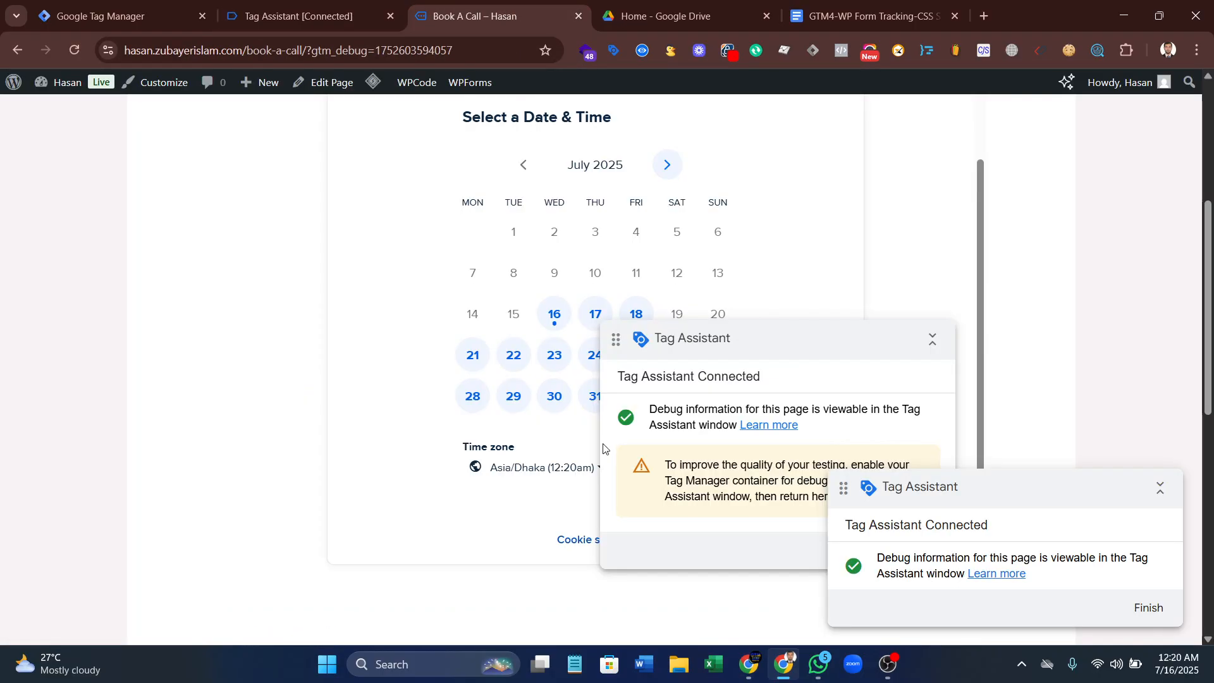
pyautogui.scroll(-4, 569, 320)
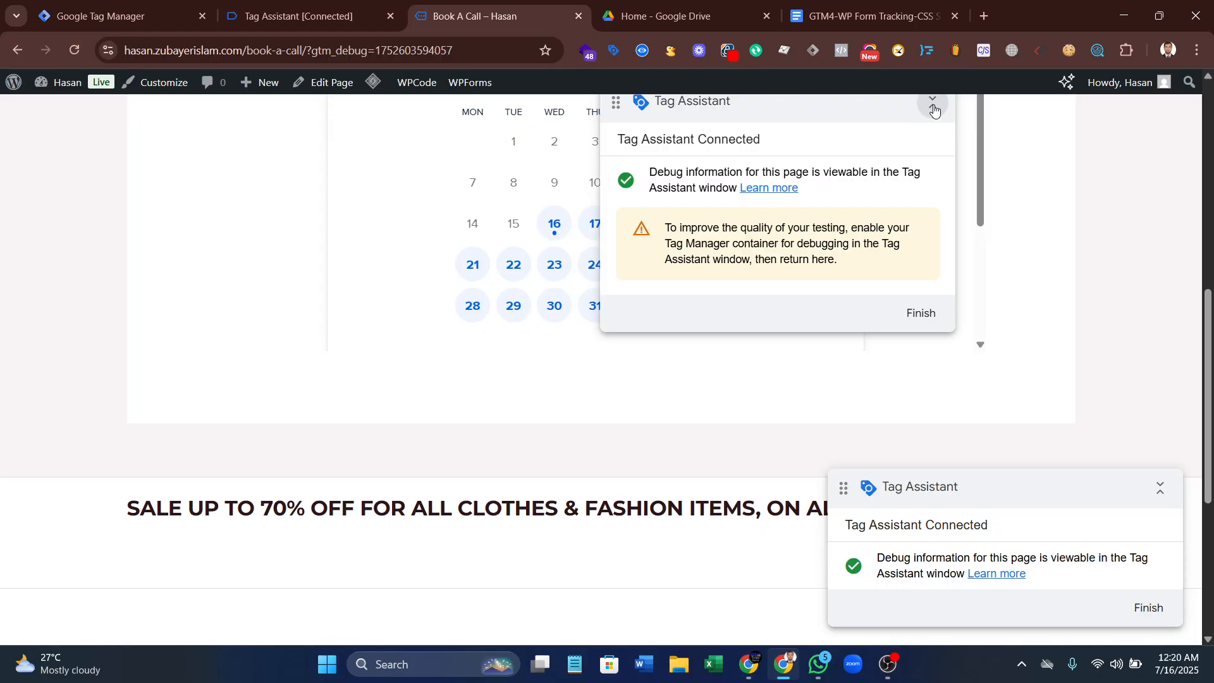
pyautogui.click(931, 103)
pyautogui.click(595, 317)
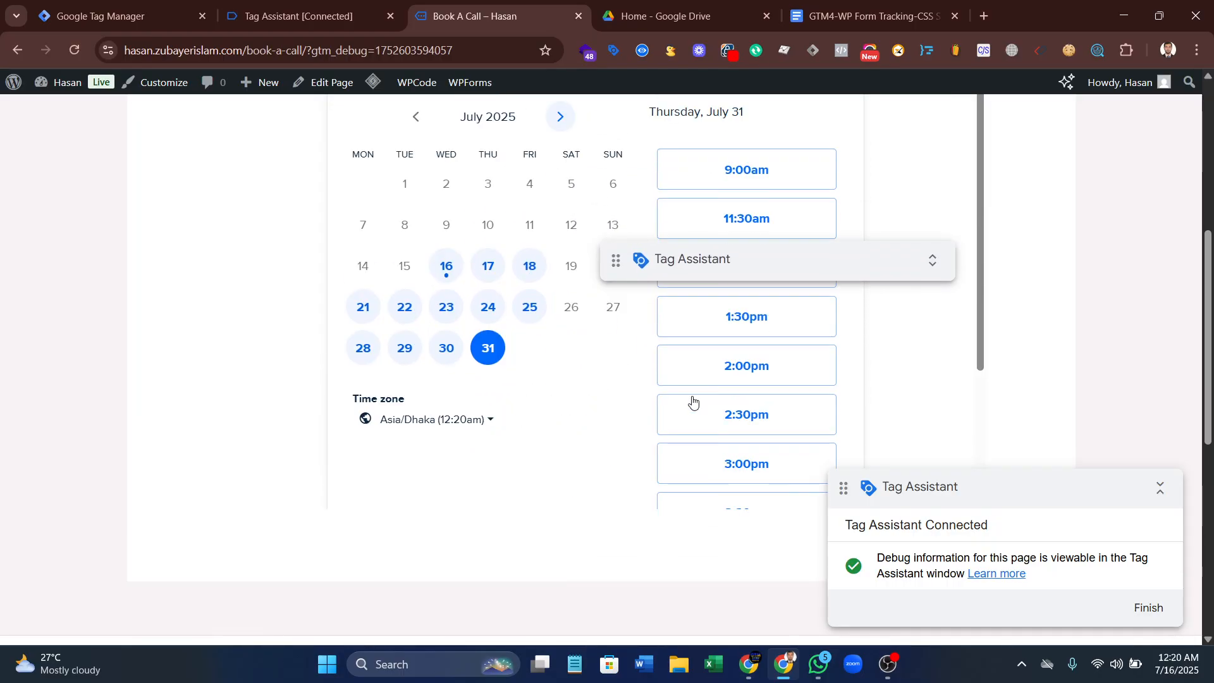
pyautogui.click(759, 336)
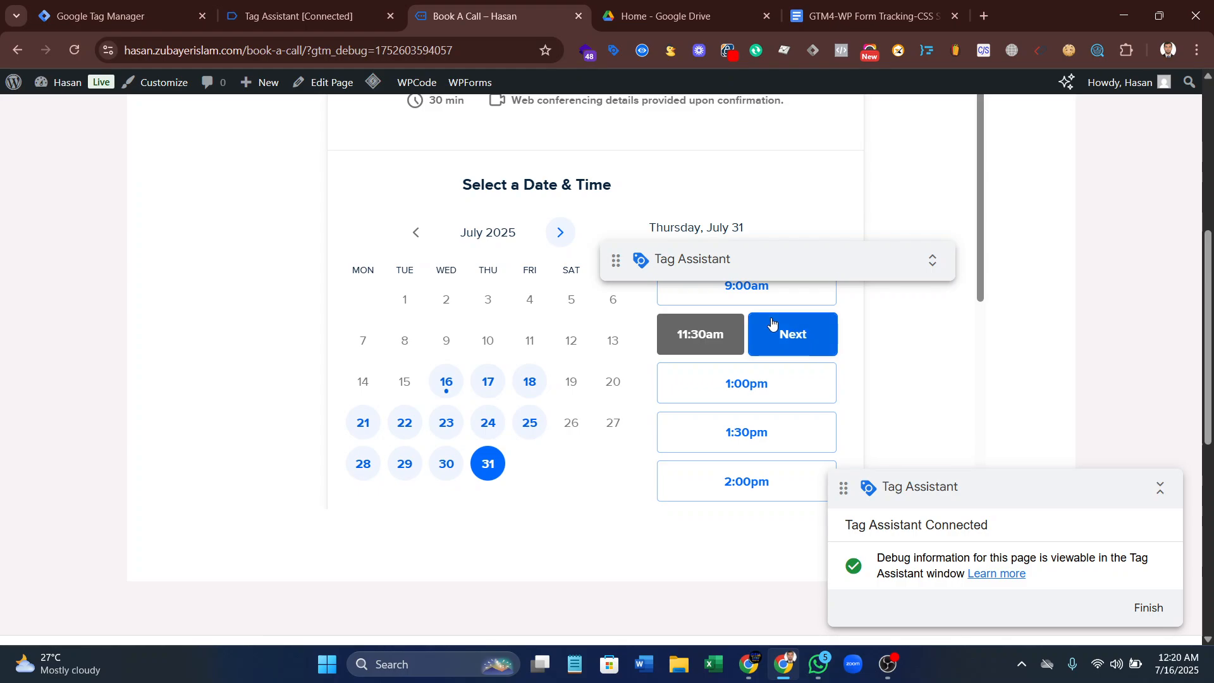
pyautogui.click(779, 324)
pyautogui.hotkey('ctrl', '2')
pyautogui.scroll(-1, 747, 544)
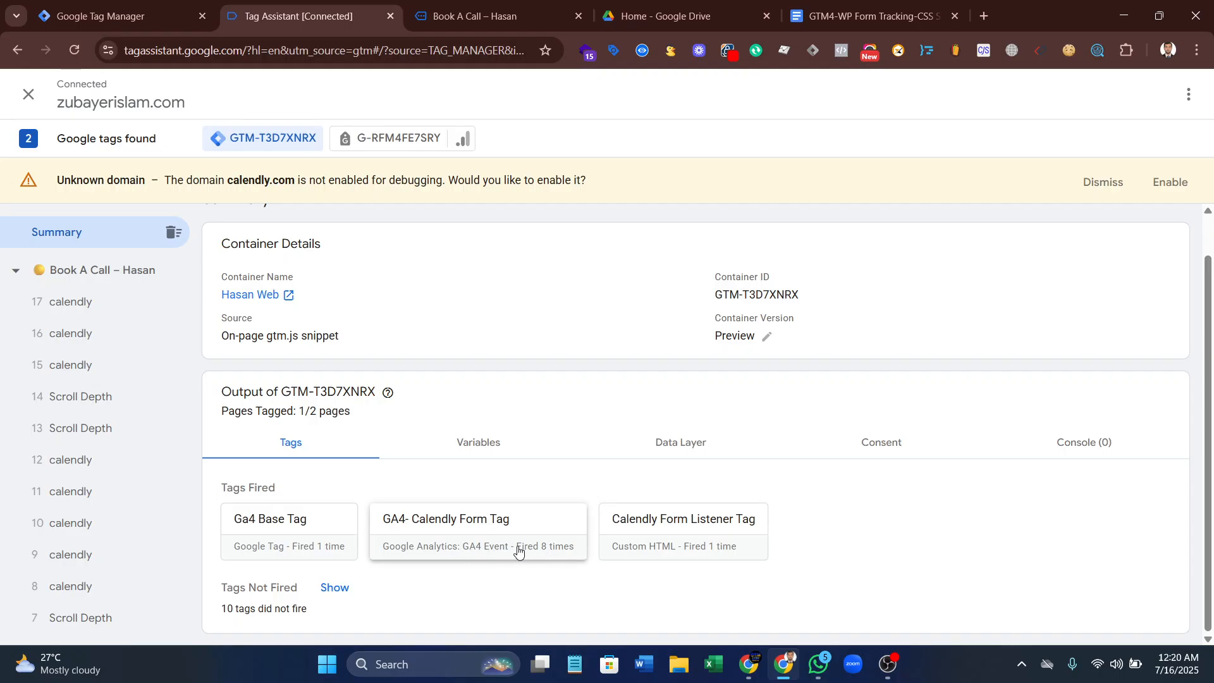
# - Fill in the booking form with the invitee's name, e-mail and the note dgfdghfd, and schedule the event
pyautogui.click(551, 9)
pyautogui.scroll(3, 533, 325)
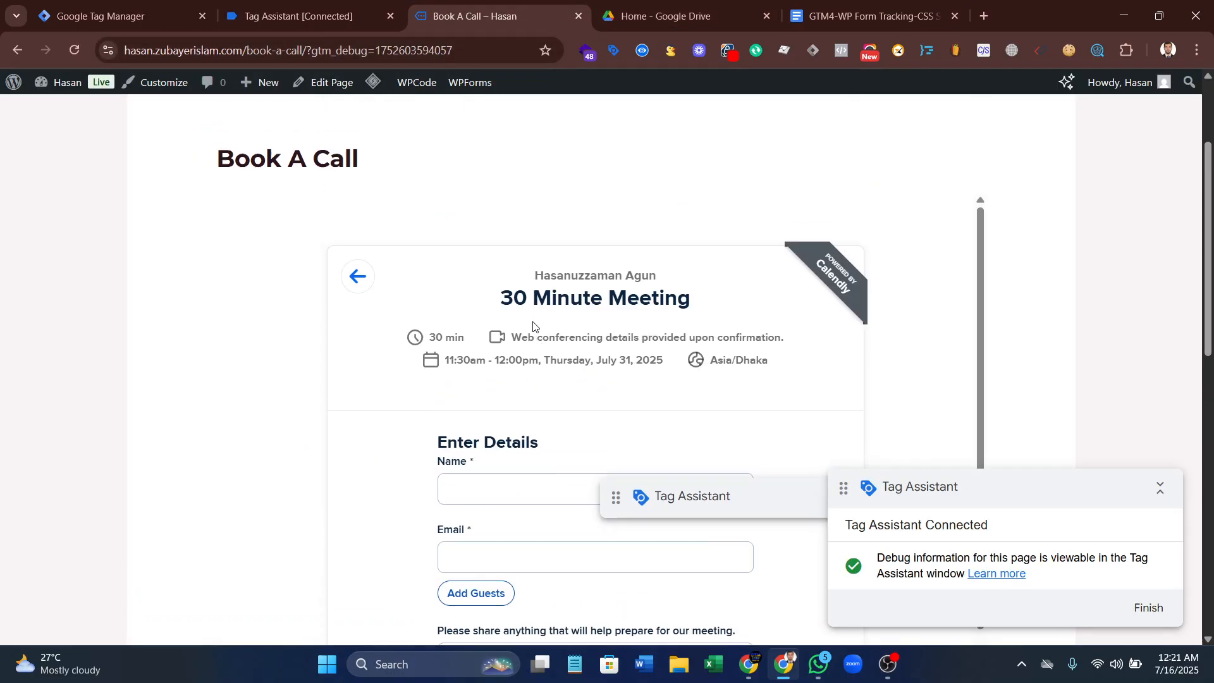
pyautogui.click(476, 499)
pyautogui.click(664, 541)
pyautogui.scroll(-2, 549, 539)
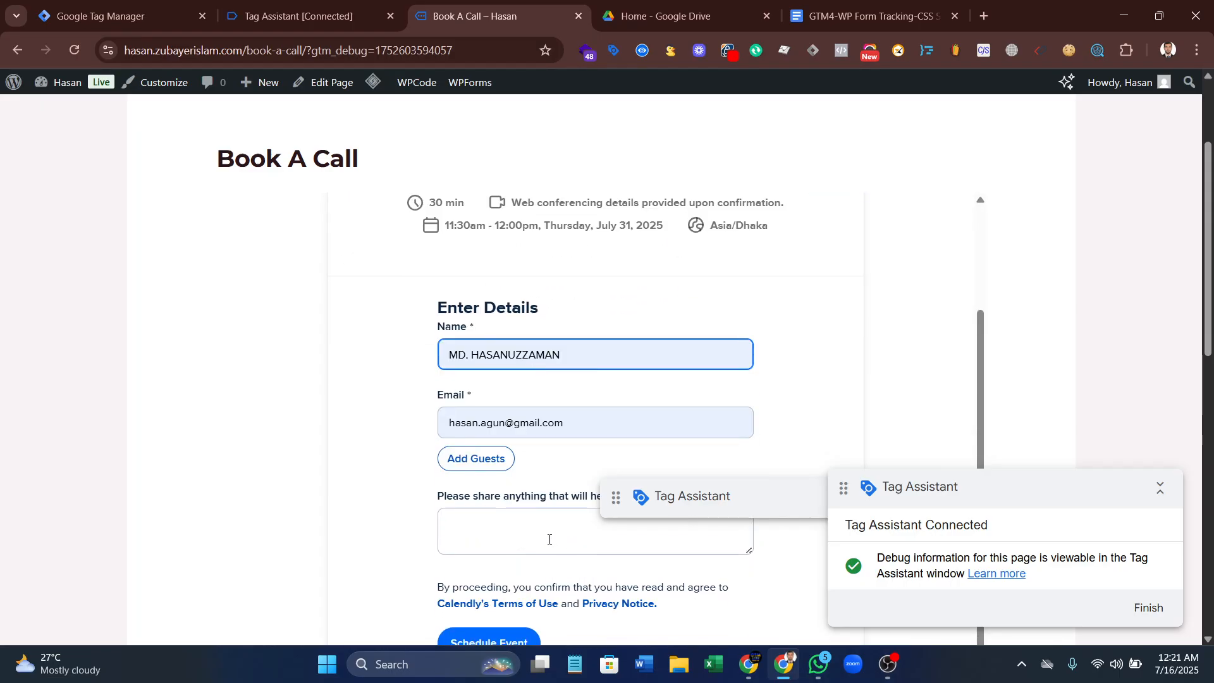
pyautogui.click(524, 534)
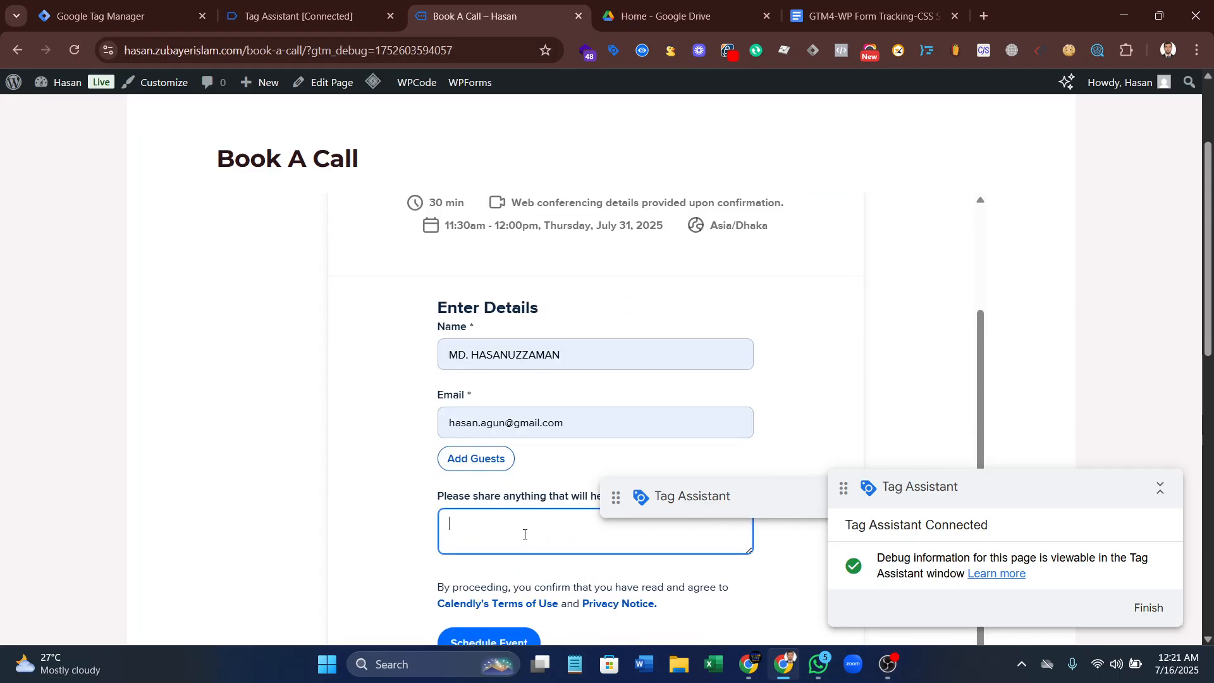
pyautogui.click(303, 16)
pyautogui.click(460, 6)
pyautogui.click(515, 639)
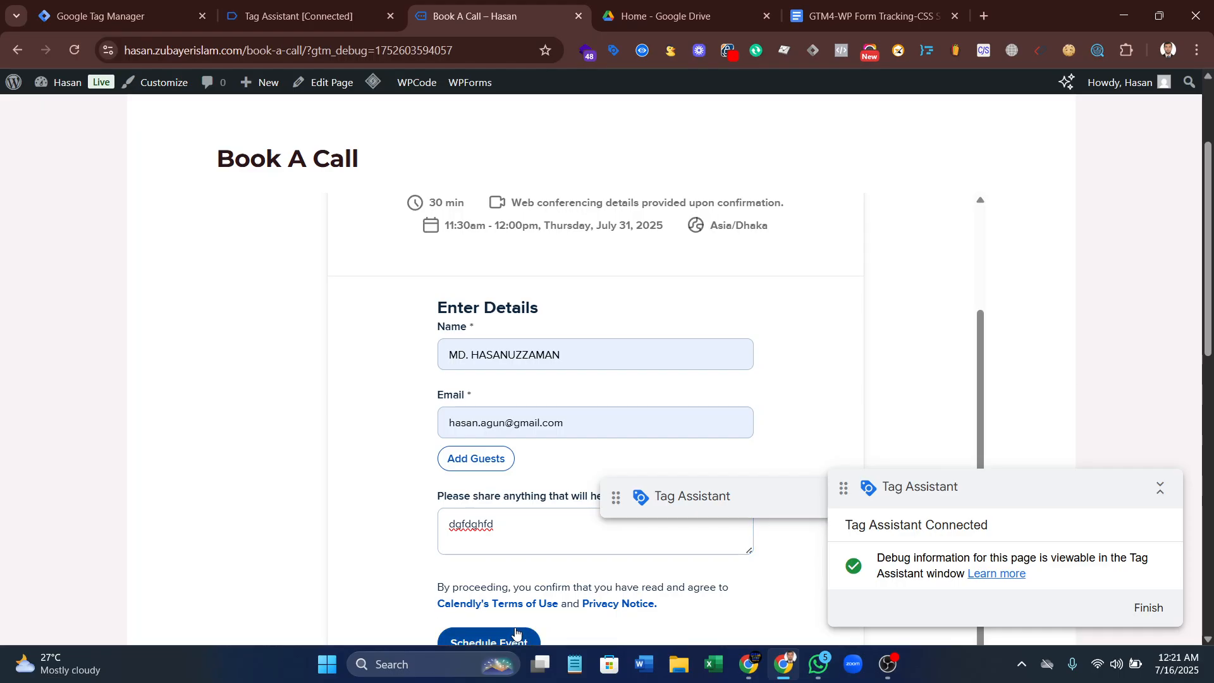
# - Check the fired tags in Tag Assistant after the booking, and look over the workspace's tag list in Tag Manager
pyautogui.click(303, 15)
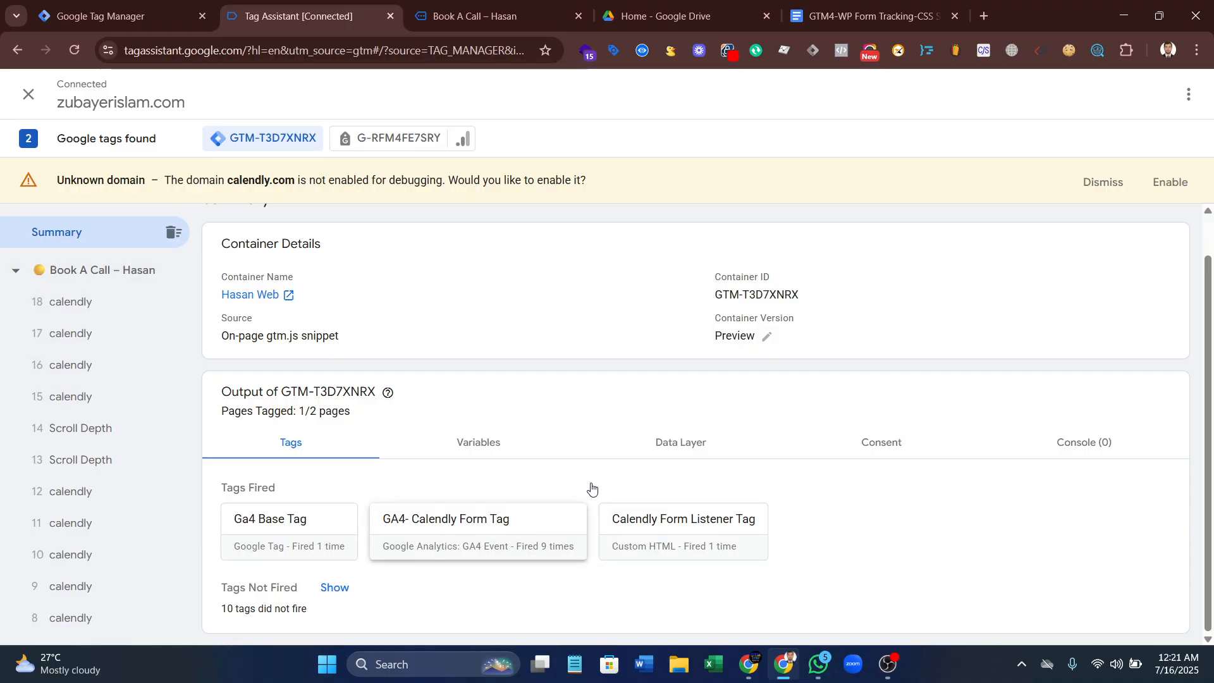
pyautogui.click(89, 6)
pyautogui.scroll(-2, 598, 395)
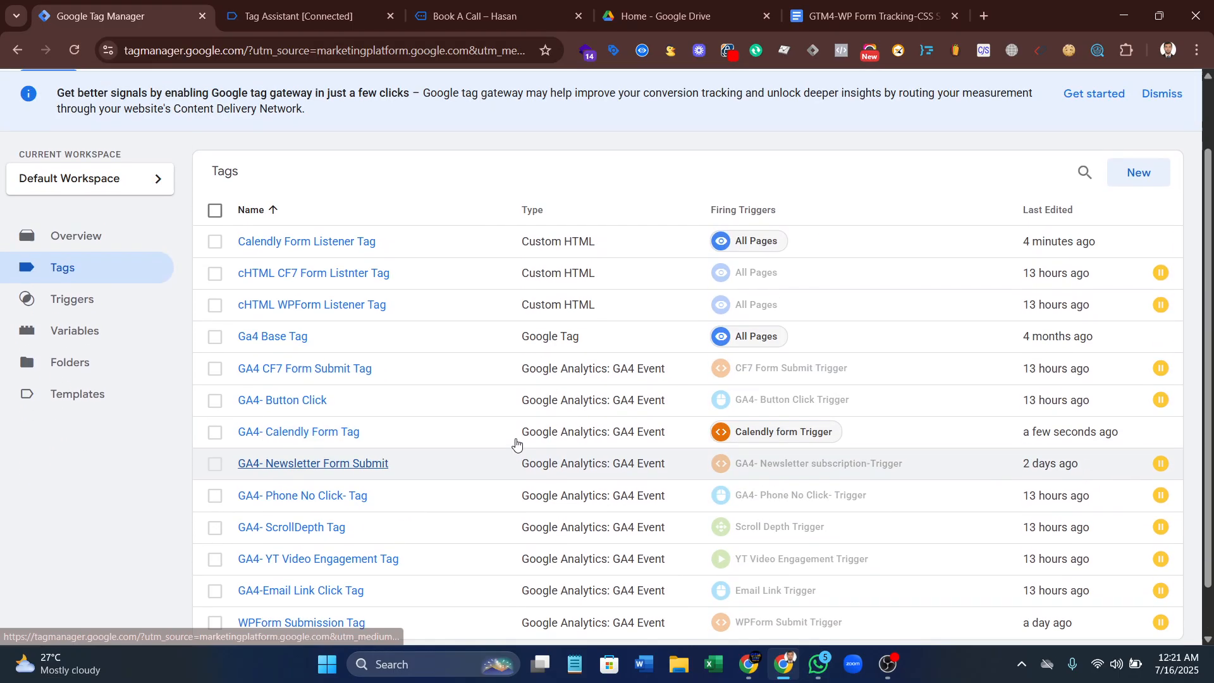
pyautogui.scroll(2, 477, 441)
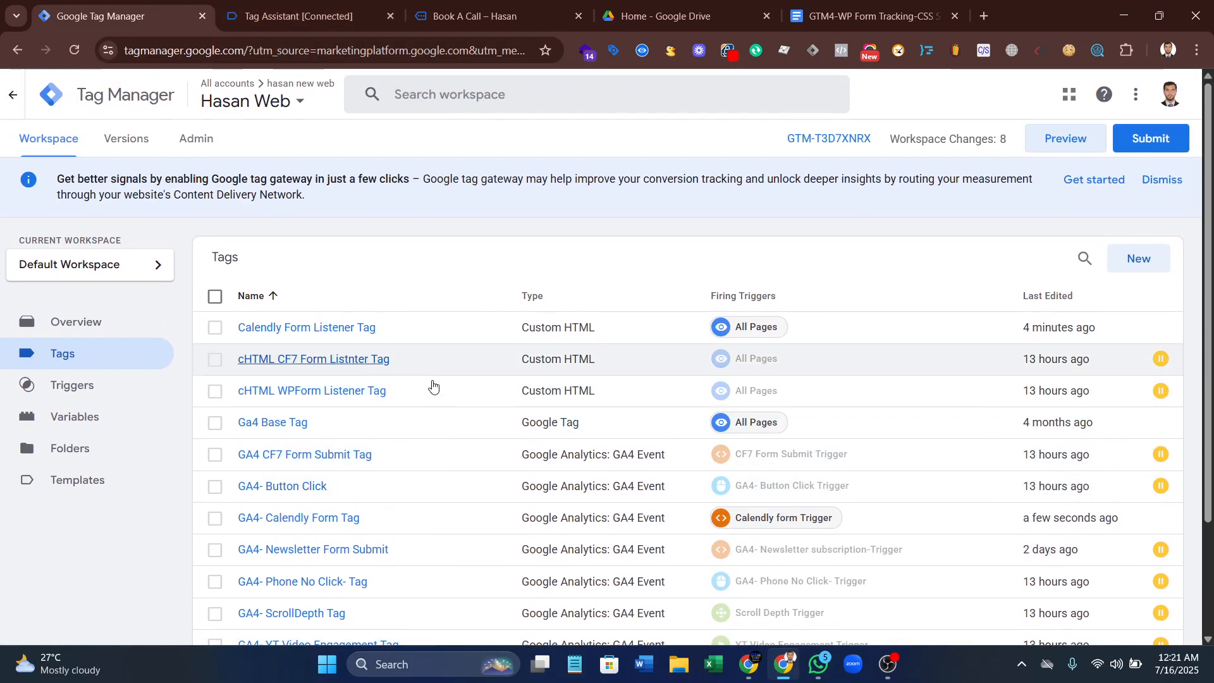
pyautogui.scroll(-2, 537, 434)
pyautogui.scroll(2, 443, 404)
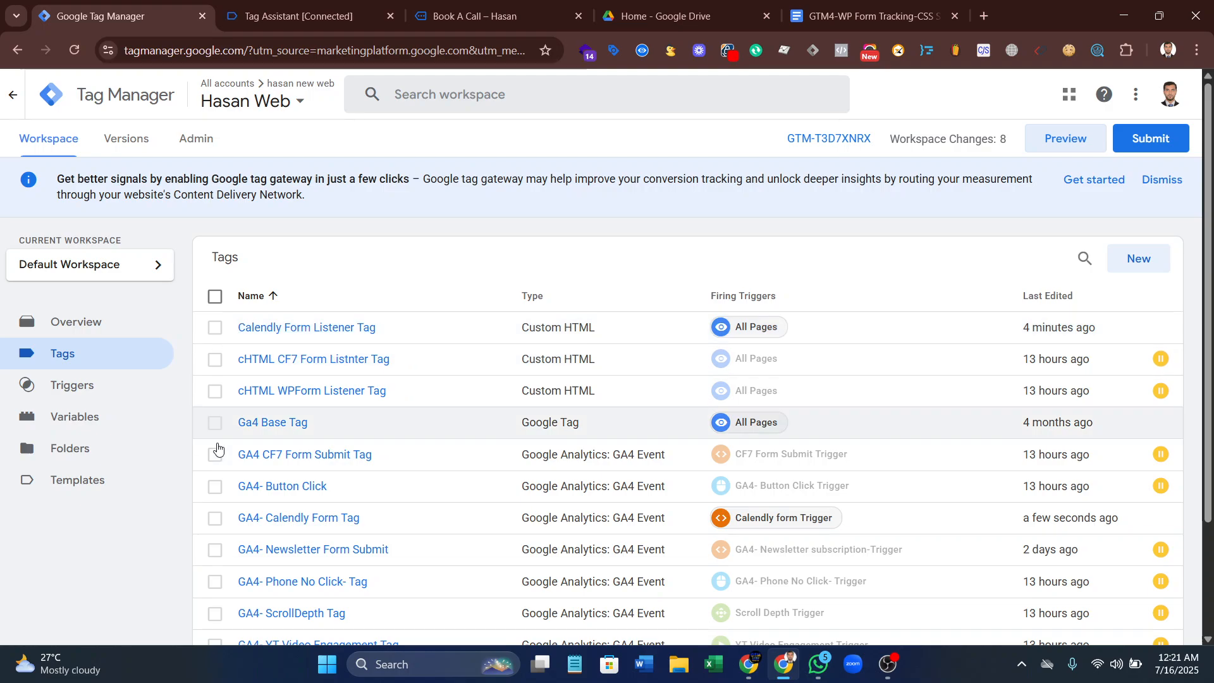
pyautogui.scroll(-2, 916, 341)
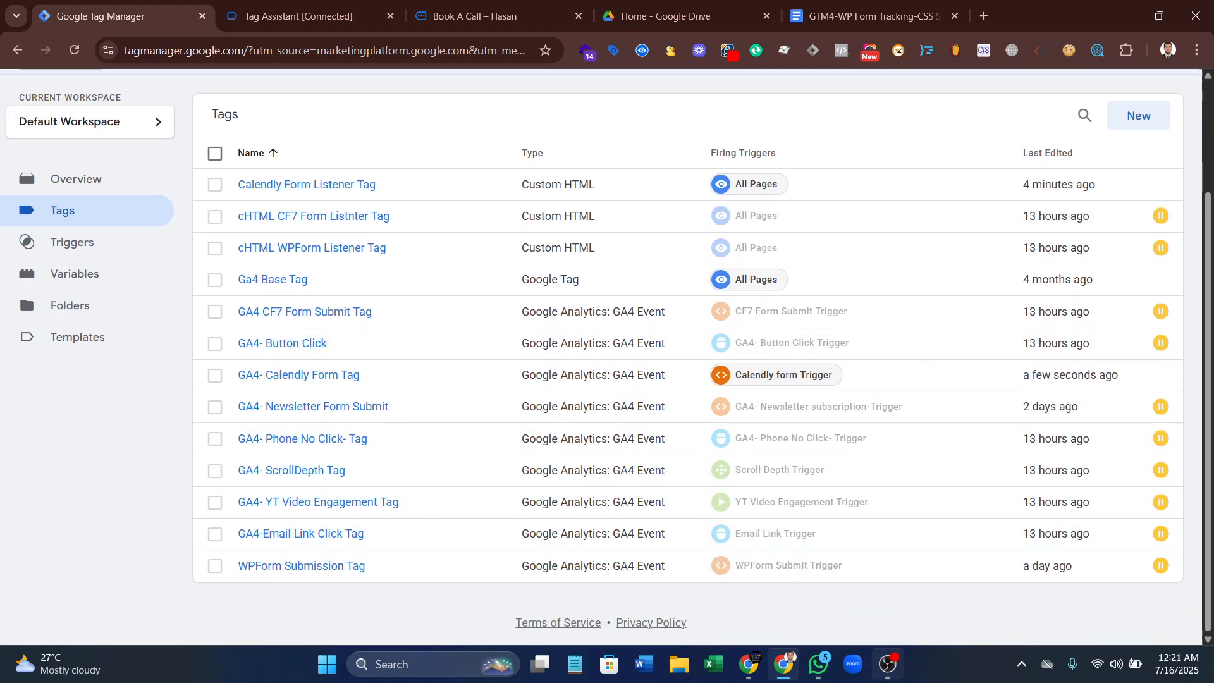
pyautogui.click(888, 663)
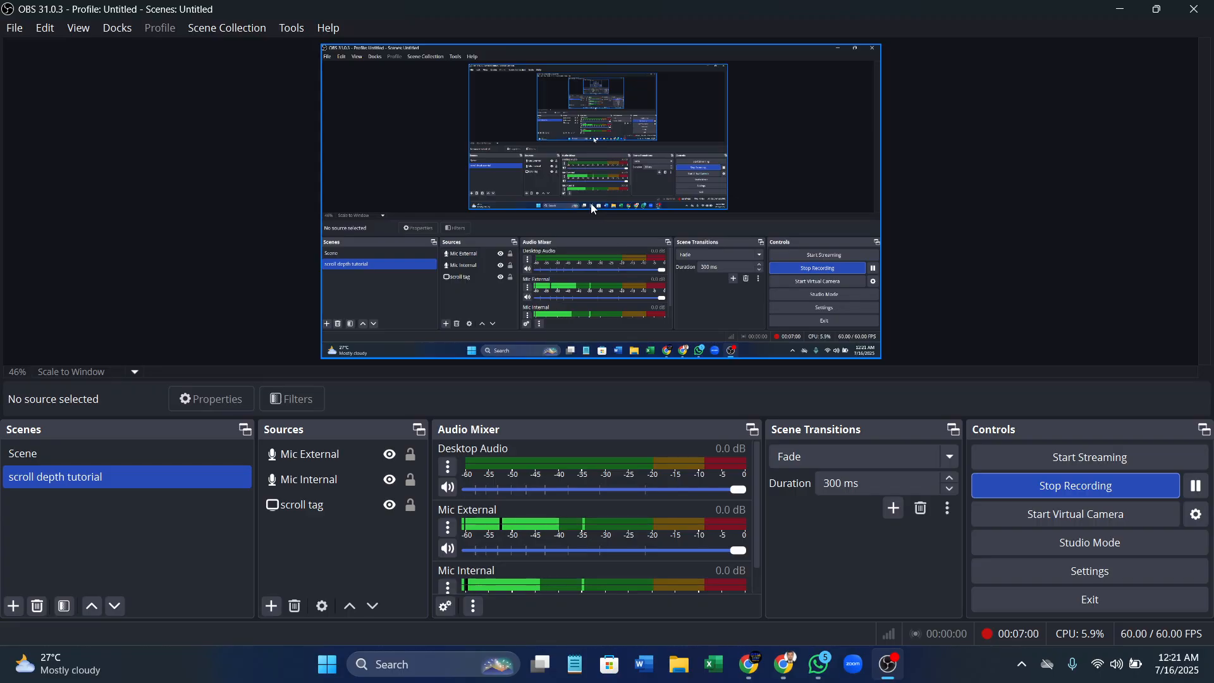